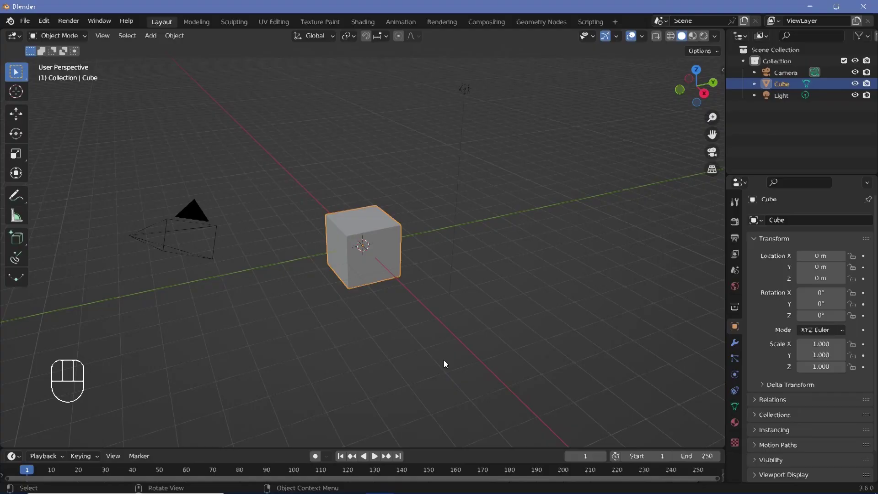
# - Replace the default cube with a text object rotated 90° about X
pyautogui.press('x')
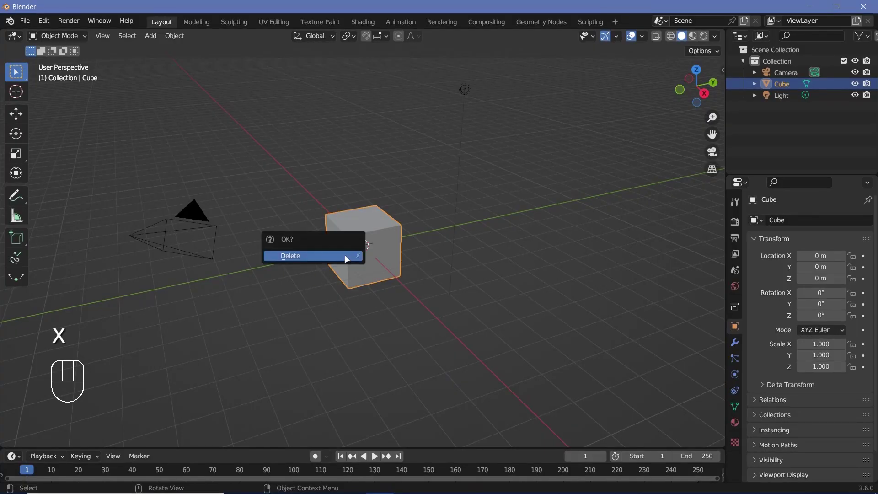
pyautogui.click(345, 255)
pyautogui.hotkey('shift', 'a')
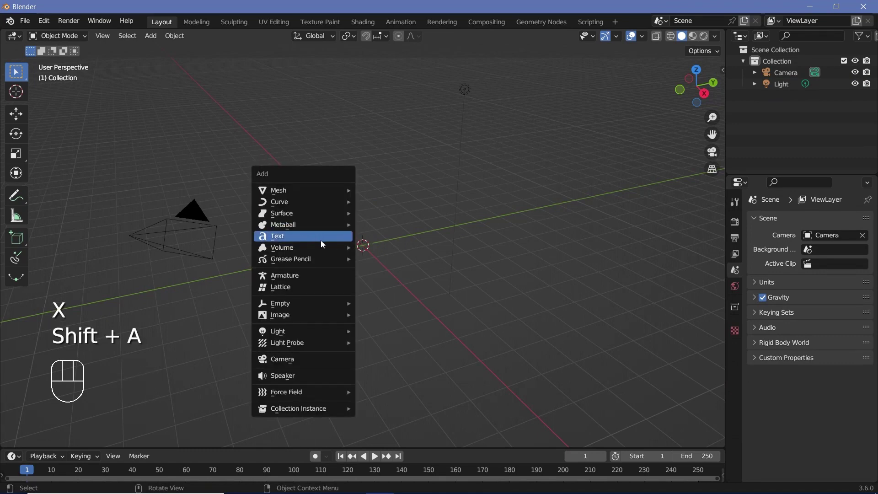
pyautogui.click(318, 239)
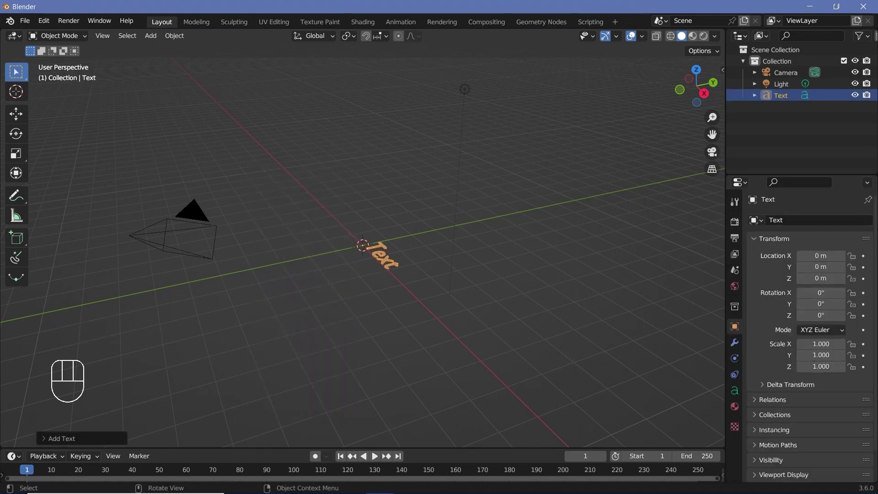
pyautogui.write('rx90')
pyautogui.press('Return')
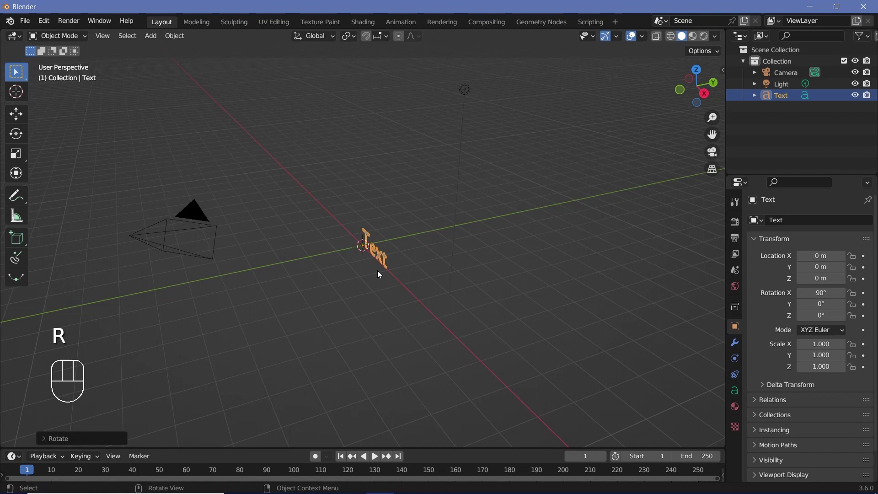
# - Change the text to read AURORA and return to Object Mode
pyautogui.moveTo(378, 270); pyautogui.dragTo(427, 262, button='middle')
pyautogui.scroll(3, 427, 273)
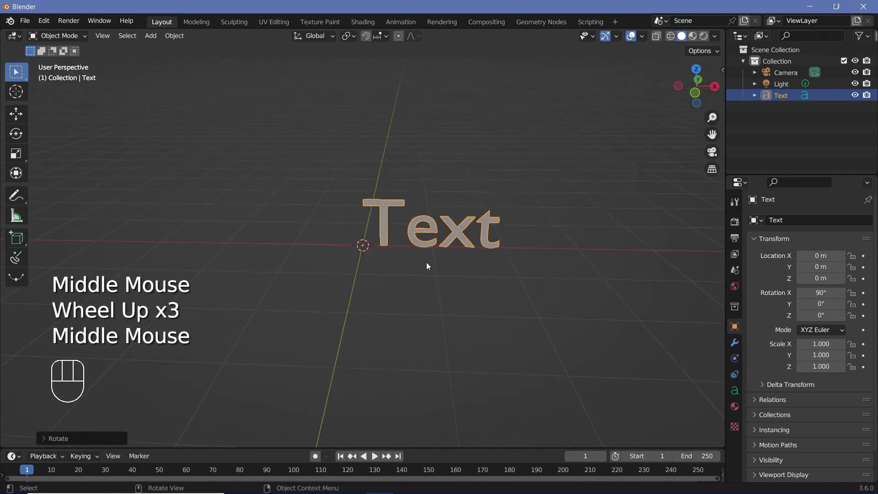
pyautogui.press('Tab')
pyautogui.press('BackSpace')
pyautogui.press('BackSpace')
pyautogui.press('BackSpace')
pyautogui.press('BackSpace')
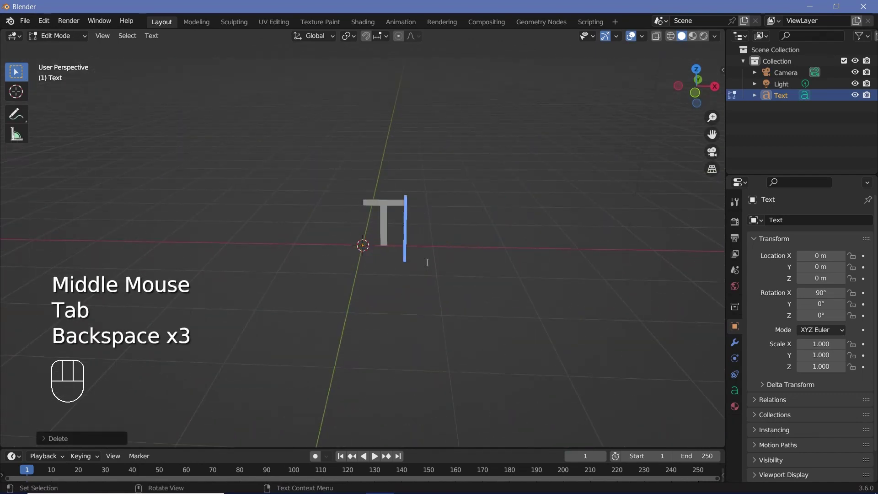
pyautogui.write('Au')
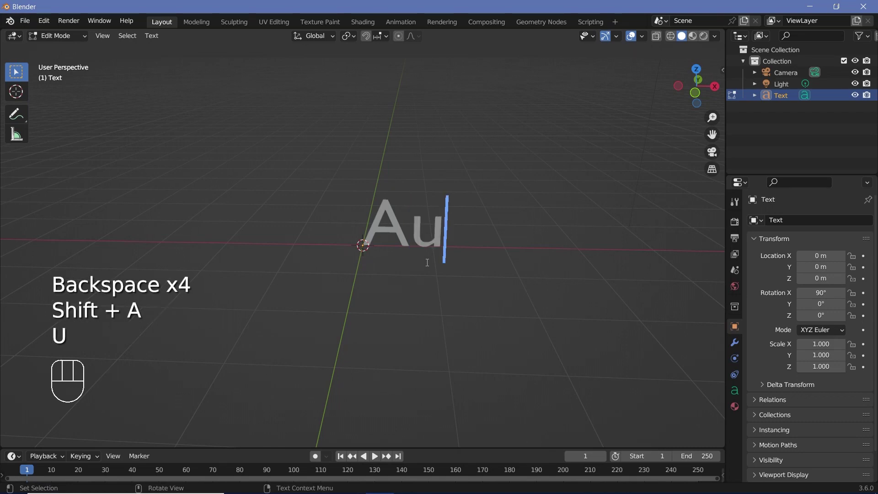
pyautogui.press('BackSpace')
pyautogui.write('URORA')
pyautogui.press('Tab')
pyautogui.keyDown('shift'); pyautogui.moveTo(442, 263); pyautogui.dragTo(473, 249, button='middle'); pyautogui.keyUp('shift')
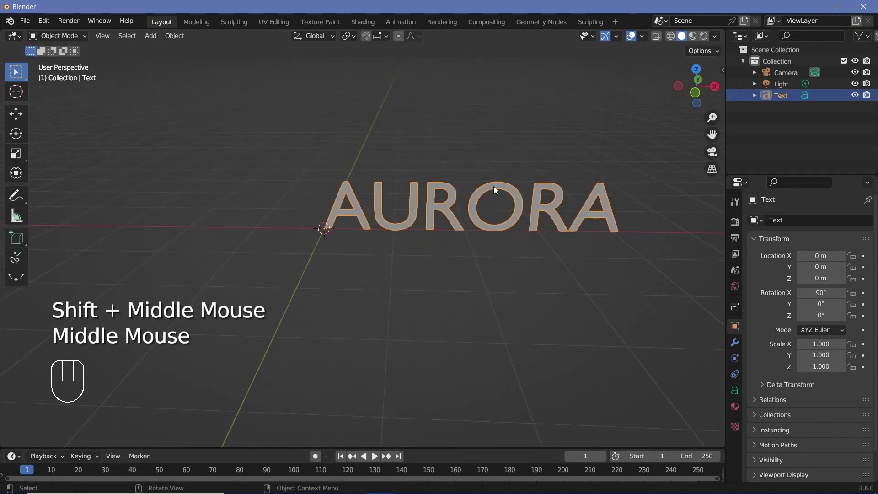
# - Load Impact Regular as the AURORA text's regular font
pyautogui.click(735, 391)
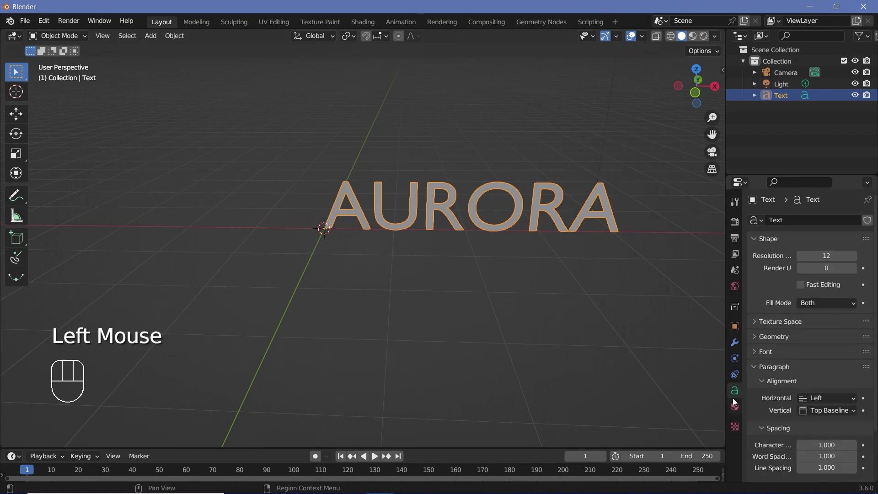
pyautogui.click(755, 351)
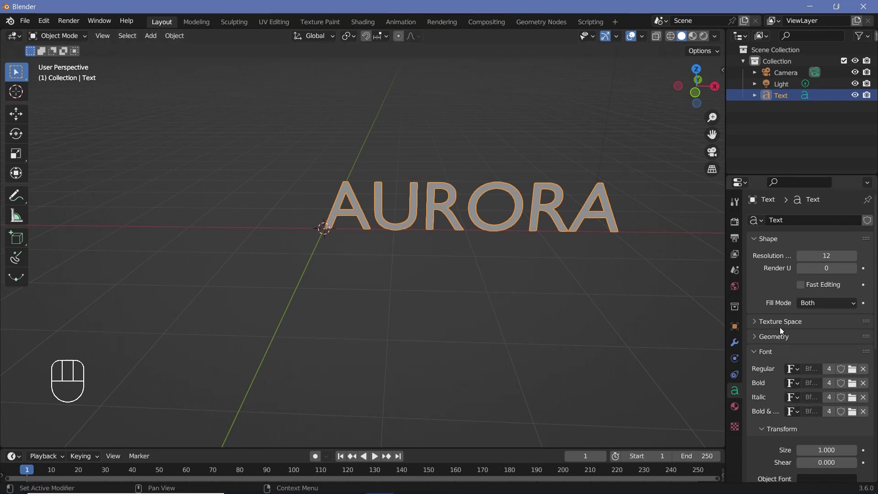
pyautogui.click(853, 371)
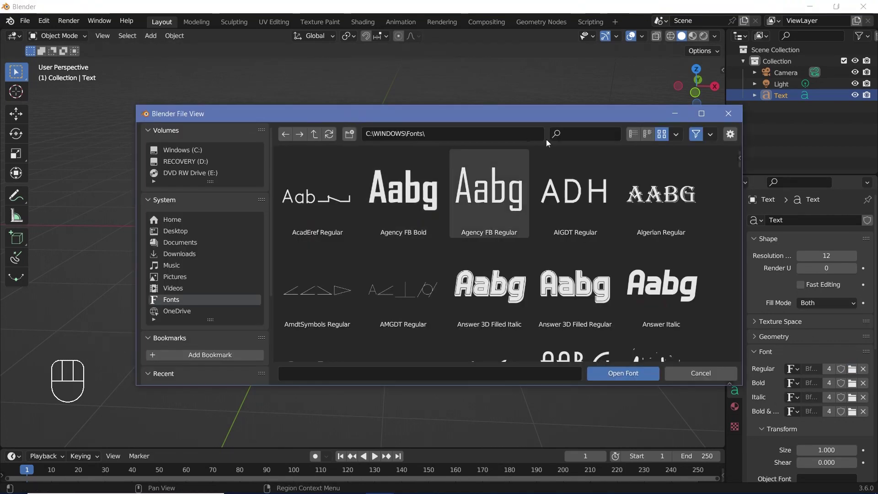
pyautogui.click(592, 134)
pyautogui.write('Impa')
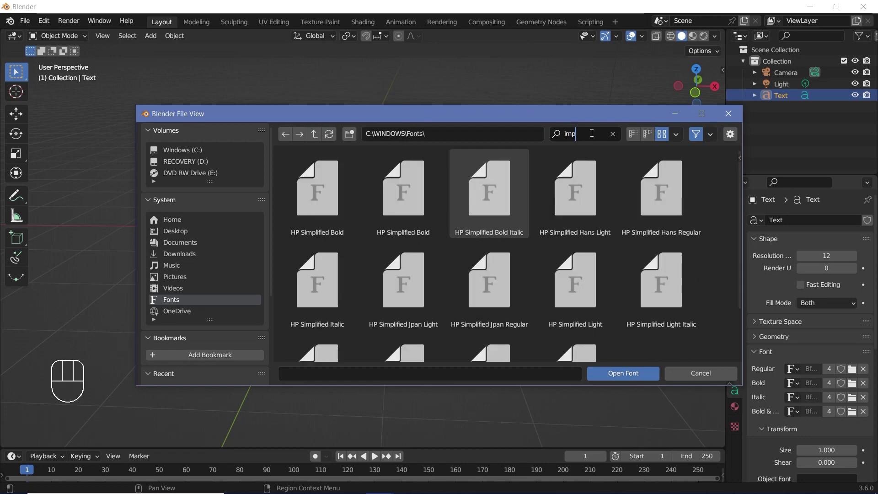
pyautogui.doubleClick(365, 226)
pyautogui.moveTo(364, 226); pyautogui.dragTo(366, 210, button='middle')
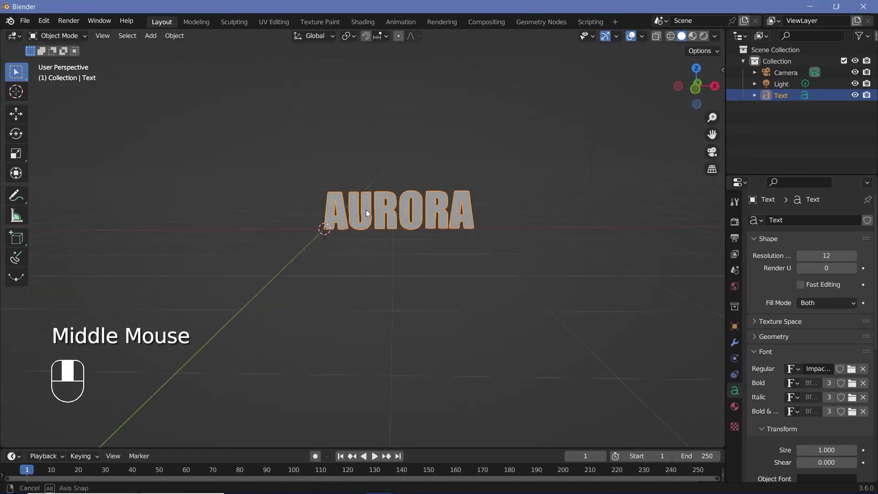
pyautogui.scroll(2, 366, 210)
pyautogui.scroll(-7, 767, 353)
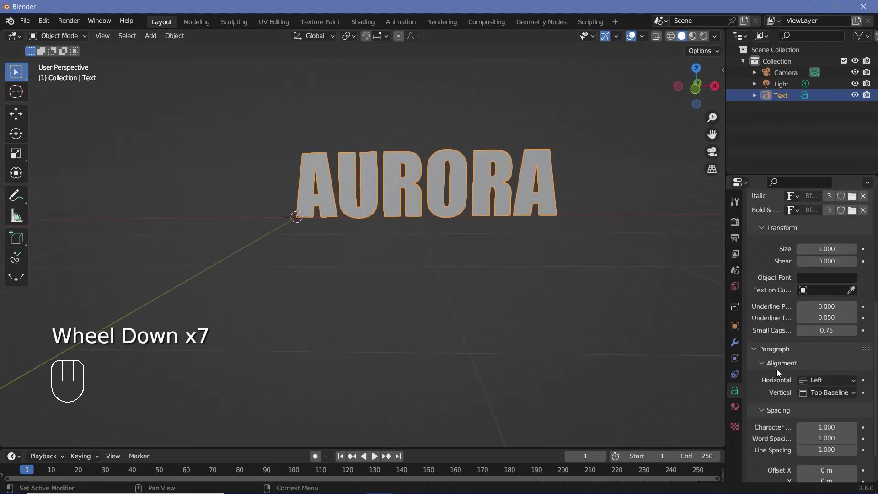
# - Set the paragraph horizontal alignment to Center and expand the Geometry panel
pyautogui.click(809, 380)
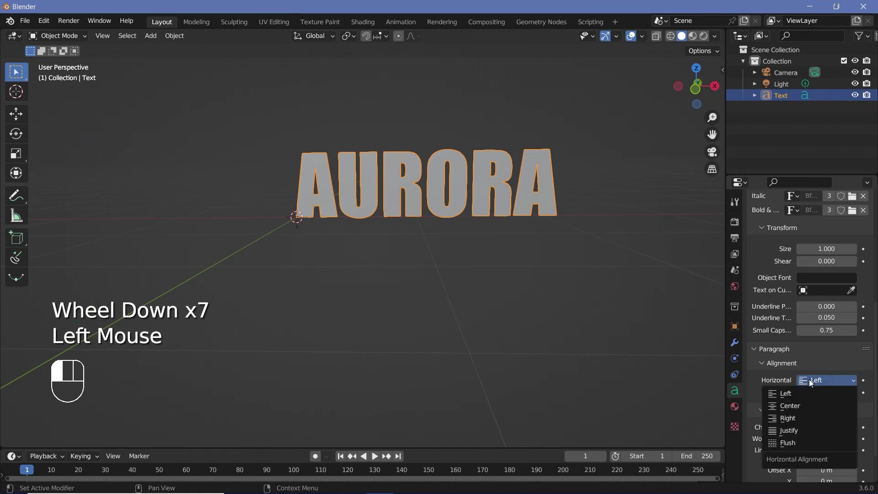
pyautogui.click(796, 407)
pyautogui.keyDown('shift'); pyautogui.moveTo(293, 275); pyautogui.dragTo(412, 266, button='middle'); pyautogui.keyUp('shift')
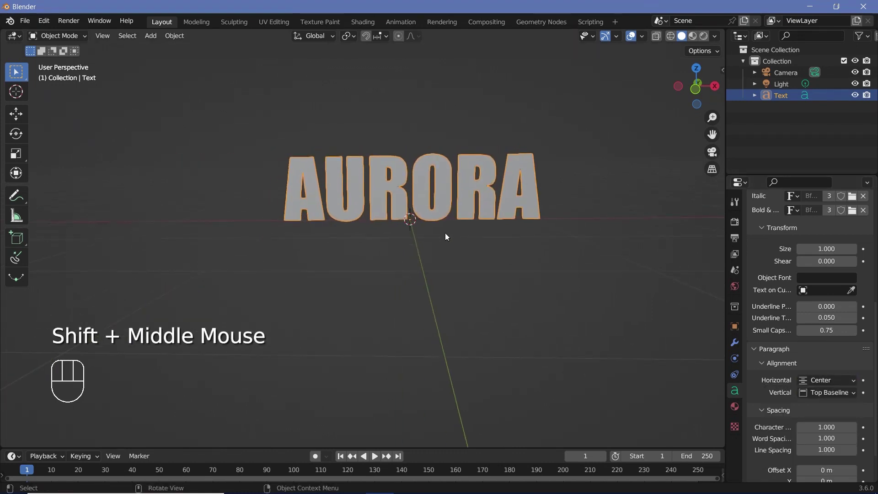
pyautogui.moveTo(446, 233)
pyautogui.mouseDown(button='middle')
pyautogui.moveTo(543, 268)
pyautogui.moveTo(435, 240)
pyautogui.mouseUp(button='middle')
pyautogui.scroll(2, 435, 240)
pyautogui.scroll(4, 772, 314)
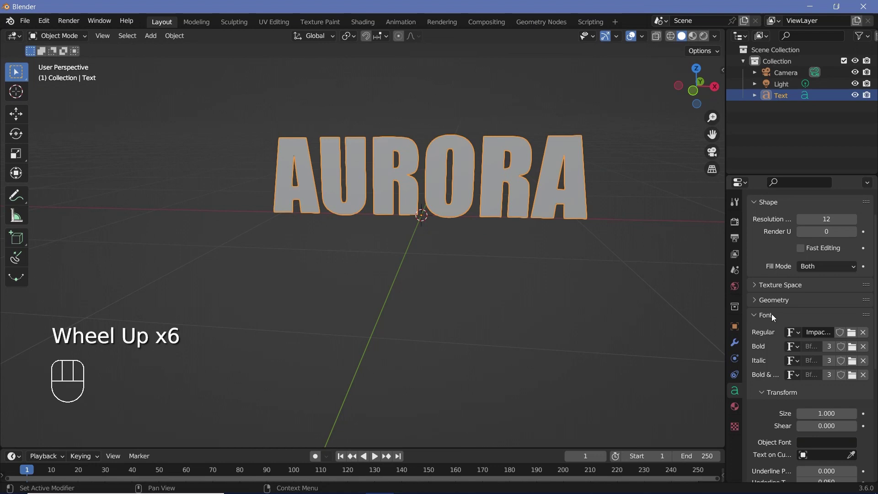
pyautogui.click(755, 300)
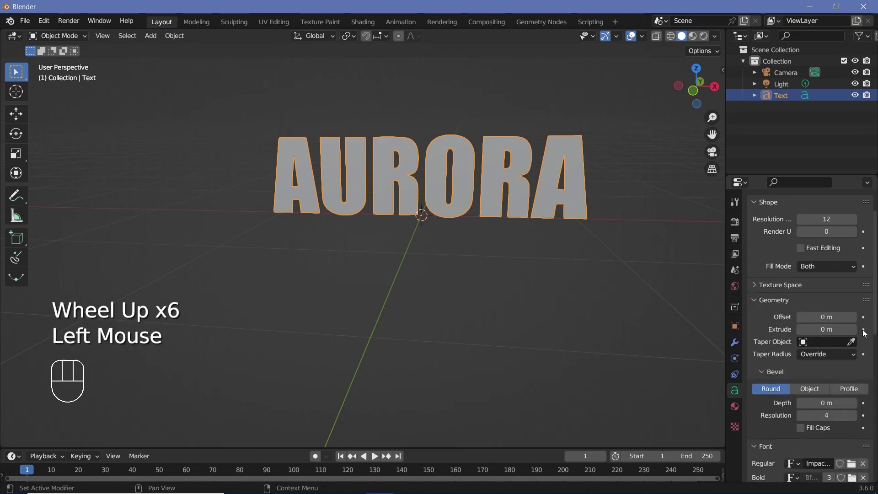
pyautogui.moveTo(478, 243); pyautogui.dragTo(591, 166, button='middle')
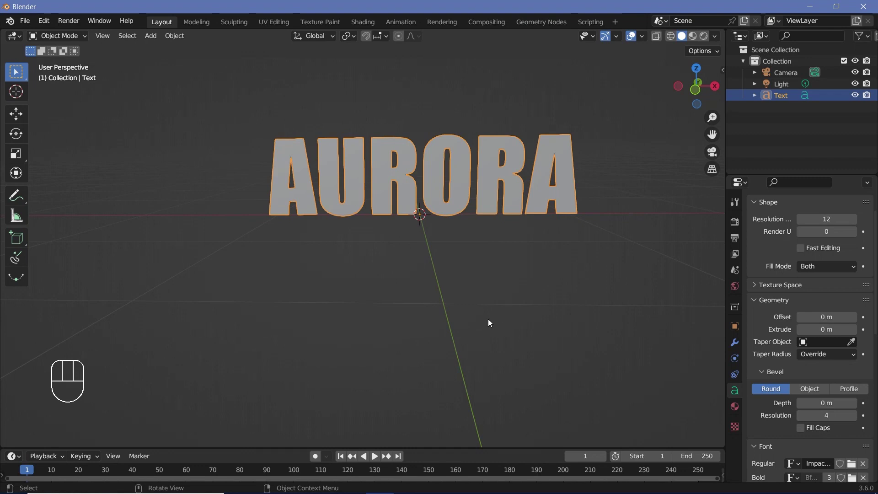
# - Switch to Rendered shading and split off a Shader Editor below the viewport
pyautogui.click(704, 37)
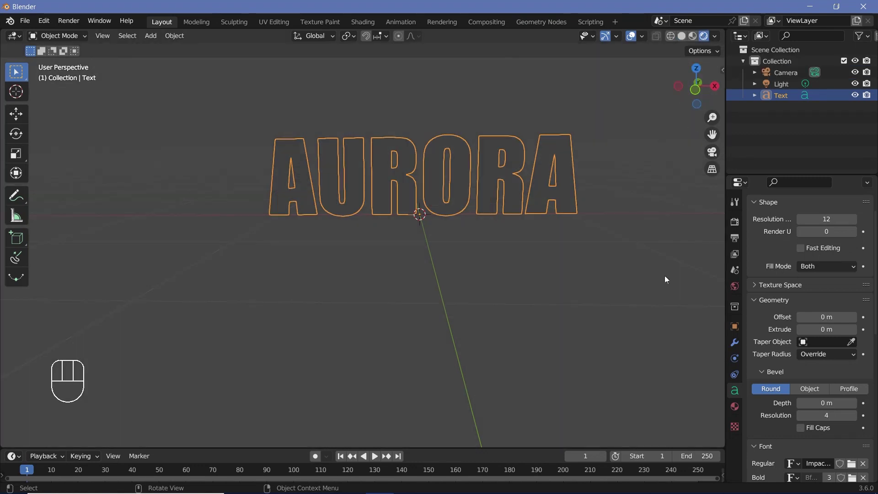
pyautogui.moveTo(722, 445); pyautogui.dragTo(28, 323)
pyautogui.click(14, 315)
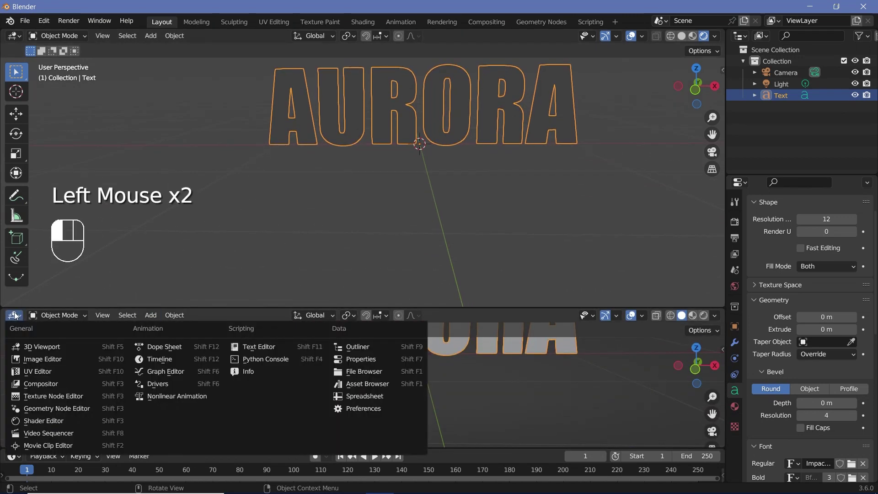
pyautogui.click(43, 421)
# - Create a new material with an Image Texture node loading the aurora borealis video
pyautogui.click(386, 315)
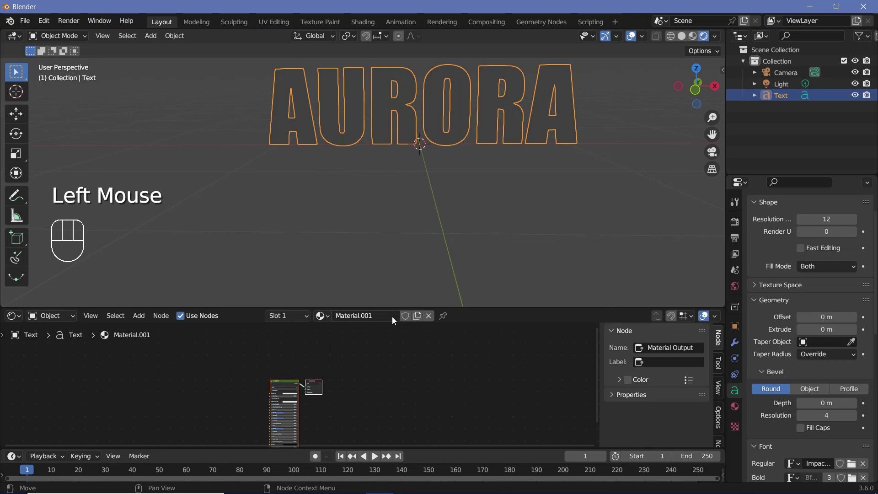
pyautogui.scroll(7, 495, 360)
pyautogui.moveTo(378, 391); pyautogui.dragTo(391, 374, button='middle')
pyautogui.scroll(2, 435, 370)
pyautogui.hotkey('shift', 'a')
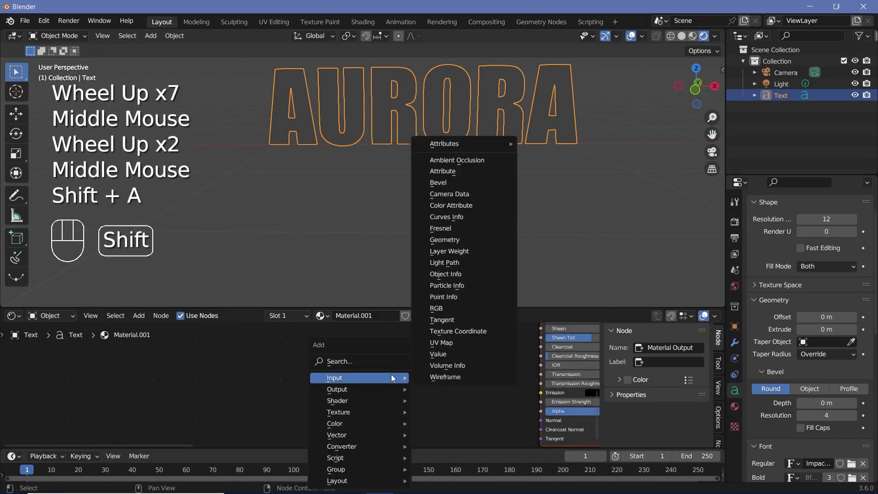
pyautogui.click(367, 363)
pyautogui.write('ima')
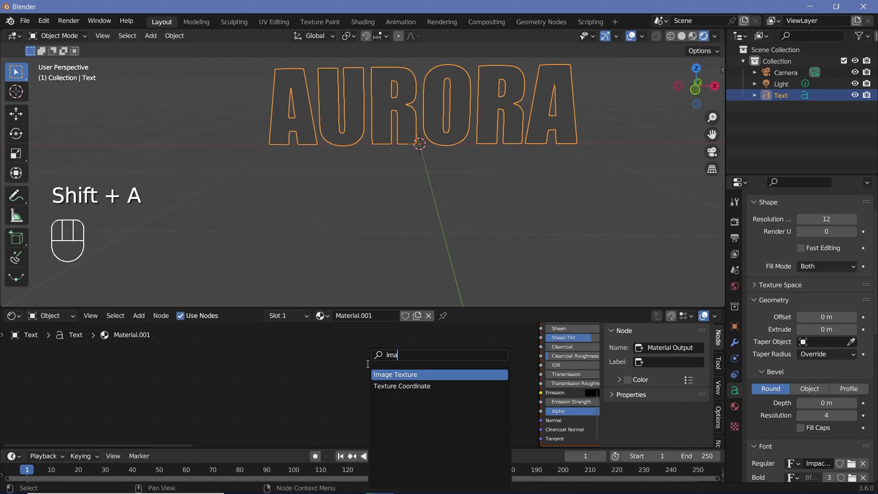
pyautogui.press('Return')
pyautogui.click(325, 361)
pyautogui.scroll(2, 325, 361)
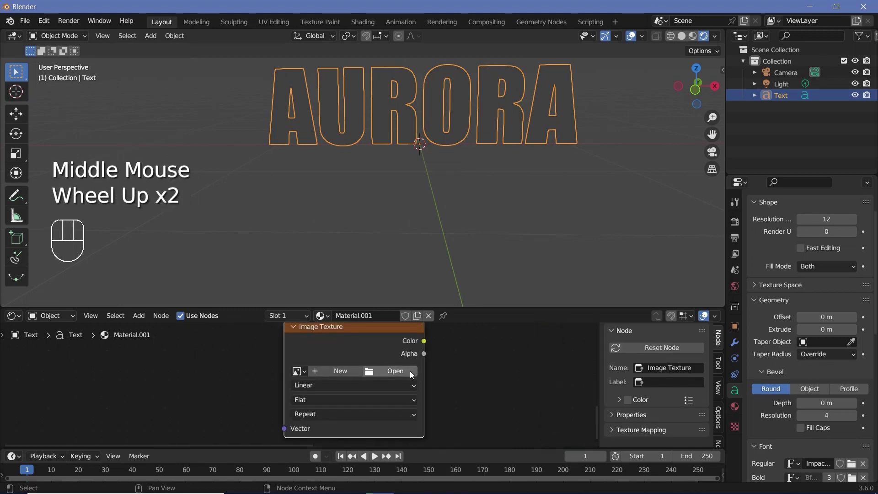
pyautogui.click(385, 370)
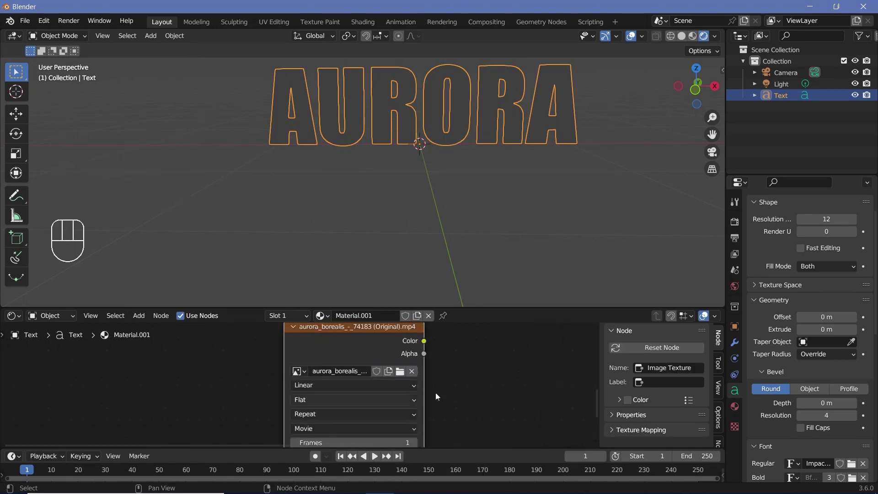
# - Connect the texture's Color output to the Principled BSDF Emission input
pyautogui.scroll(-2, 351, 378)
pyautogui.moveTo(350, 378); pyautogui.dragTo(325, 362, button='middle')
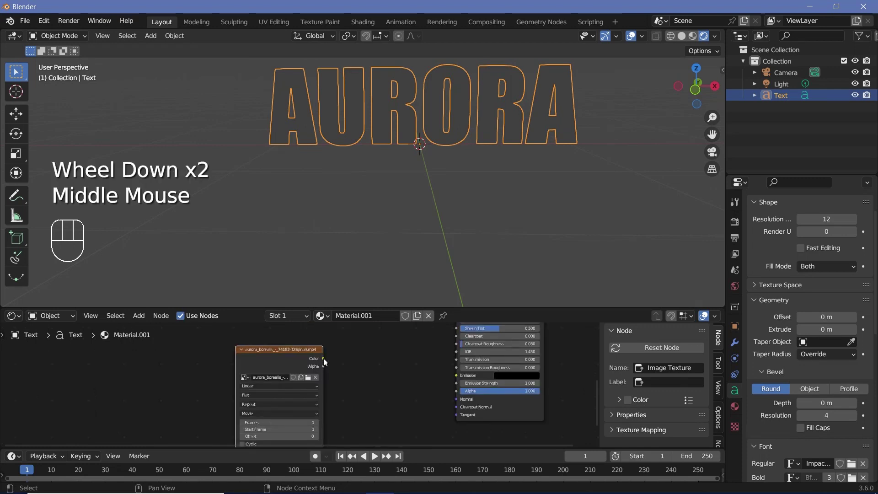
pyautogui.moveTo(324, 360); pyautogui.dragTo(431, 376)
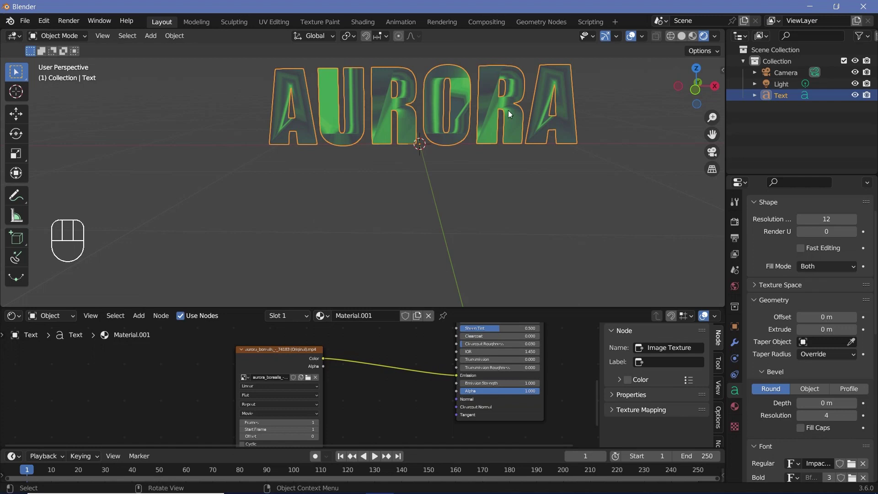
pyautogui.moveTo(275, 376); pyautogui.dragTo(361, 356, button='middle')
# - Add Texture Coordinate and Mapping nodes to the Image Texture with Ctrl+T
pyautogui.click(339, 344)
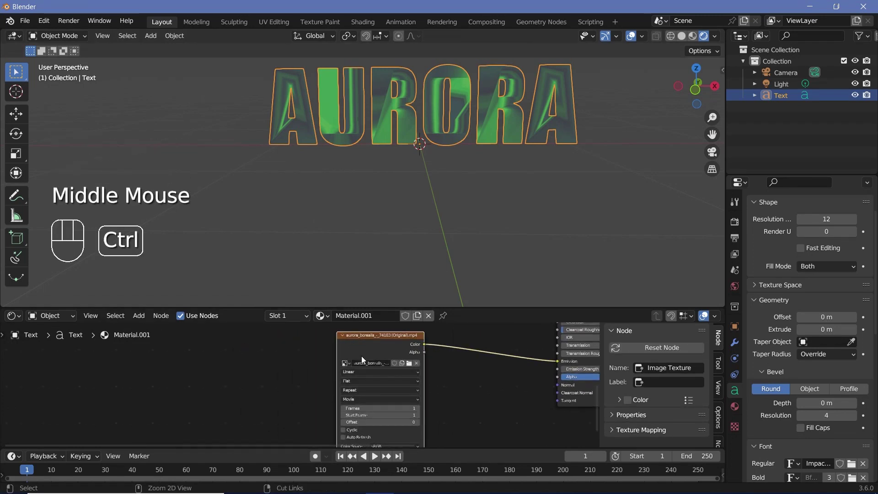
pyautogui.hotkey('ctrl', 't')
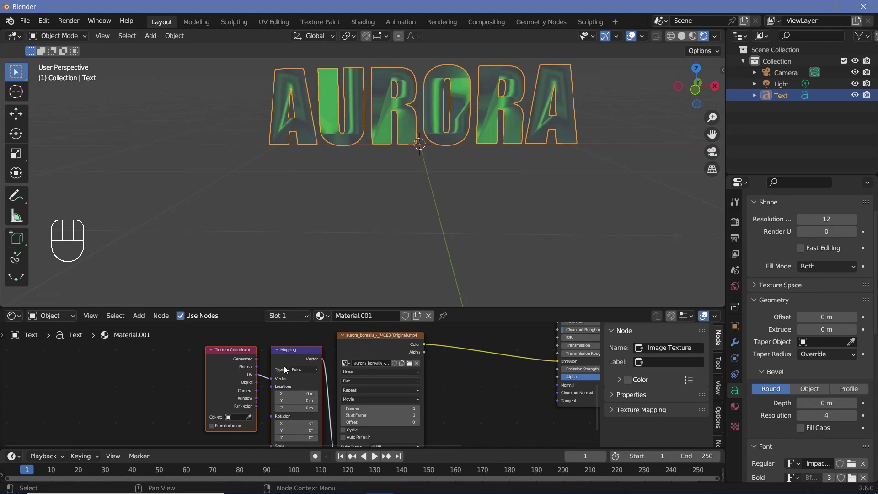
pyautogui.scroll(1, 312, 361)
pyautogui.scroll(3, 313, 362)
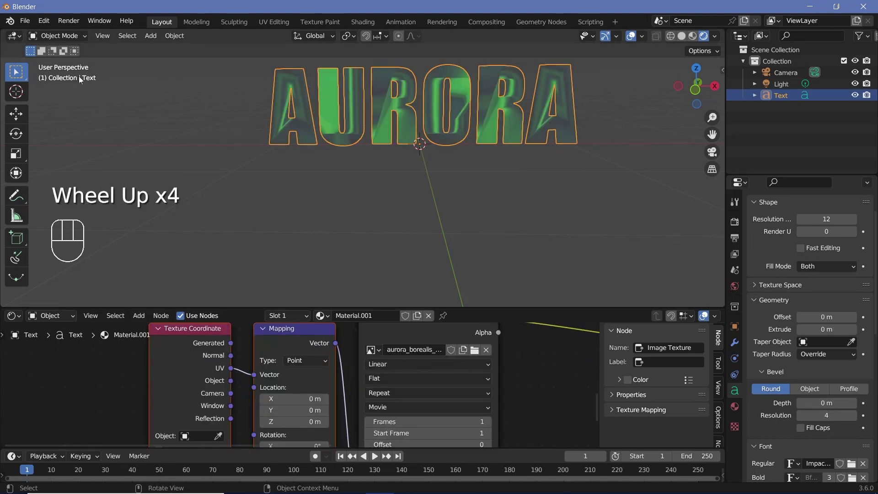
pyautogui.click(44, 20)
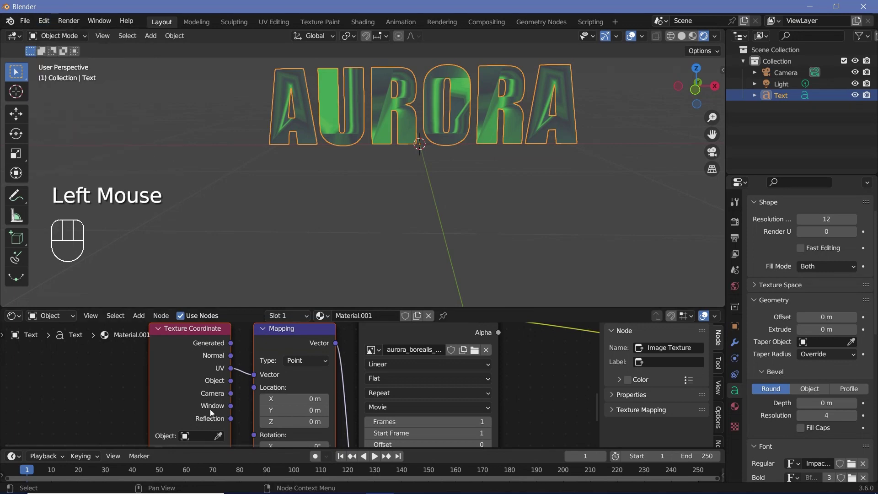
pyautogui.scroll(-2, 215, 416)
pyautogui.moveTo(215, 416); pyautogui.dragTo(226, 368, button='middle')
# - Connect the Texture Coordinate Object output to the Mapping node's Vector input
pyautogui.click(226, 368)
pyautogui.click(168, 367)
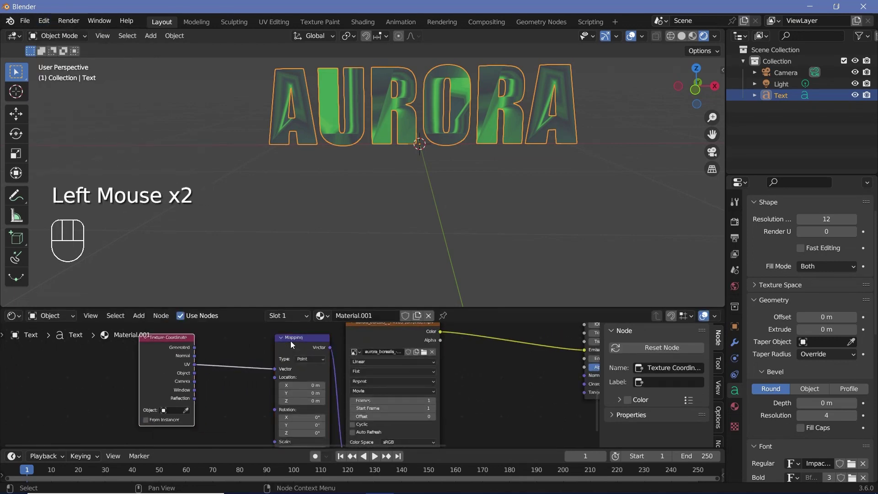
pyautogui.moveTo(290, 342); pyautogui.dragTo(313, 338)
pyautogui.scroll(2, 317, 350)
pyautogui.moveTo(313, 338); pyautogui.dragTo(312, 369, button='middle')
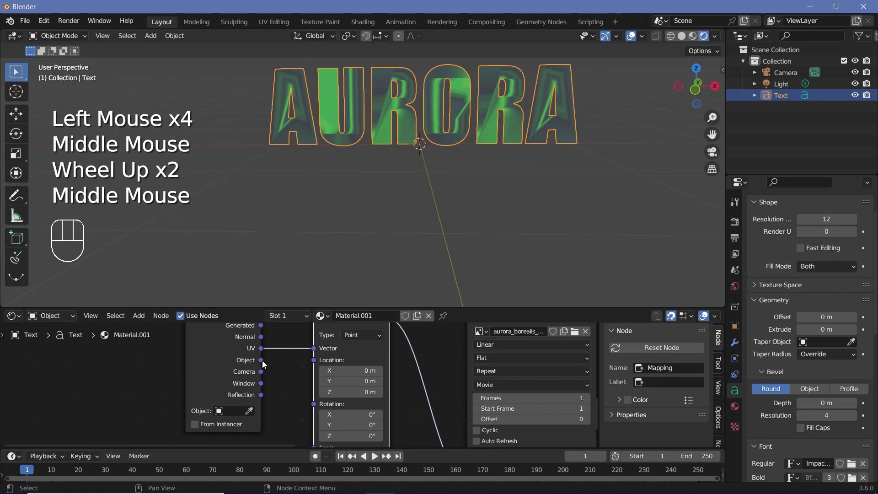
pyautogui.moveTo(262, 364); pyautogui.dragTo(314, 349)
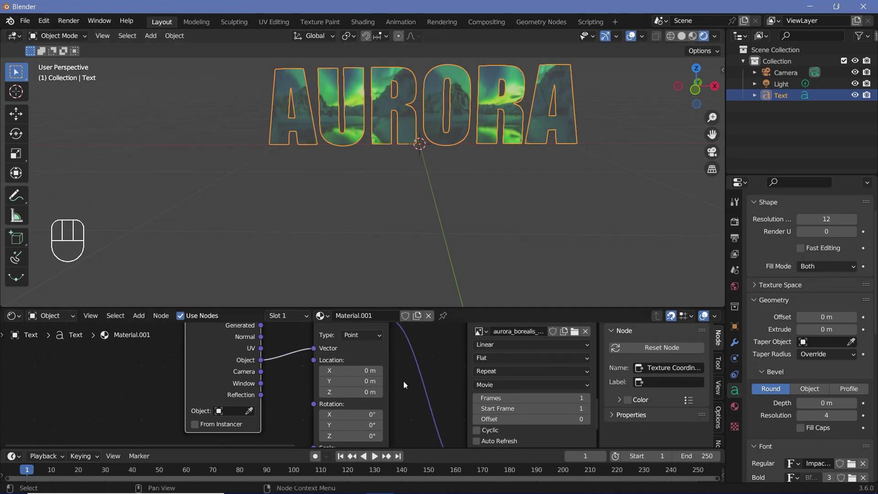
# - Add a Value node beside the texture mapping nodes
pyautogui.scroll(-4, 402, 382)
pyautogui.moveTo(401, 381); pyautogui.dragTo(399, 375, button='middle')
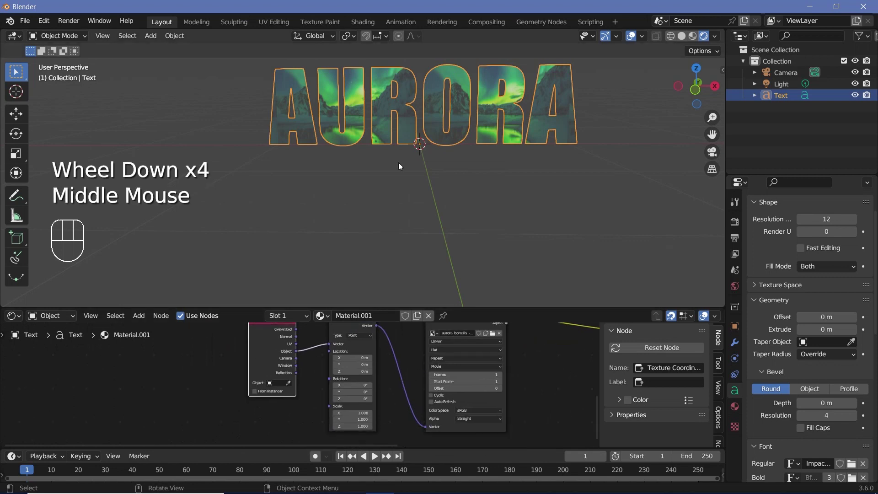
pyautogui.scroll(2, 383, 160)
pyautogui.scroll(2, 389, 146)
pyautogui.keyDown('shift'); pyautogui.moveTo(402, 133); pyautogui.dragTo(455, 237, button='middle'); pyautogui.keyUp('shift')
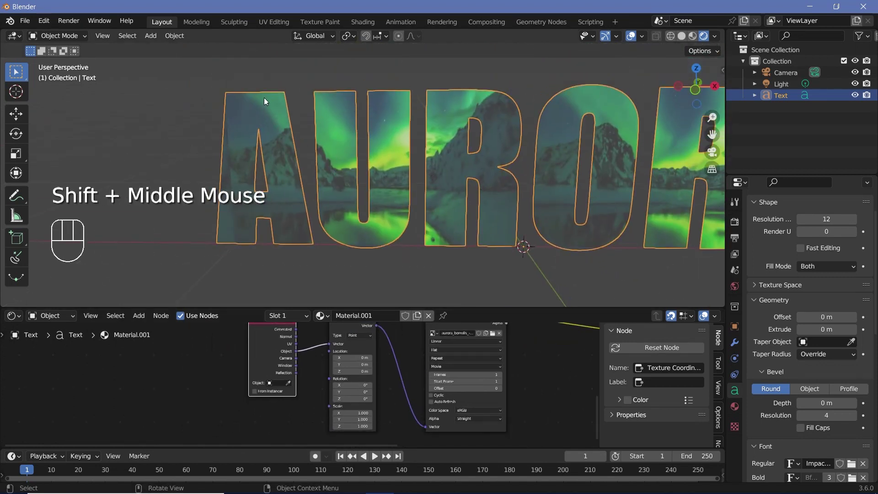
pyautogui.scroll(-1, 529, 236)
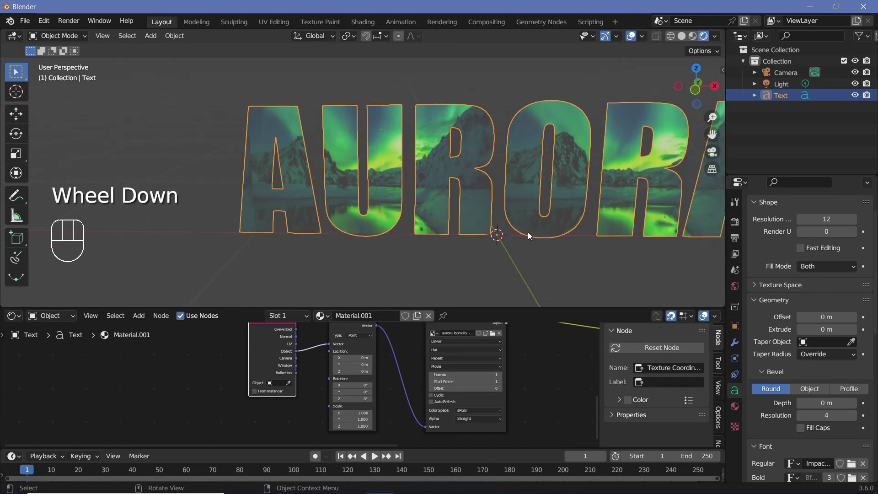
pyautogui.moveTo(528, 231); pyautogui.dragTo(530, 233, button='middle')
pyautogui.scroll(2, 358, 369)
pyautogui.moveTo(330, 366); pyautogui.dragTo(357, 378, button='middle')
pyautogui.scroll(3, 396, 369)
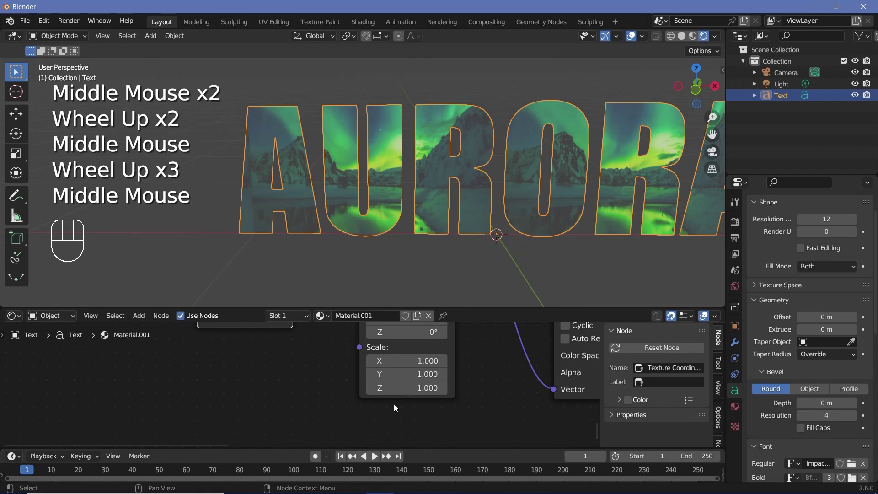
pyautogui.moveTo(214, 379); pyautogui.dragTo(285, 383, button='middle')
pyautogui.hotkey('shift', 'a')
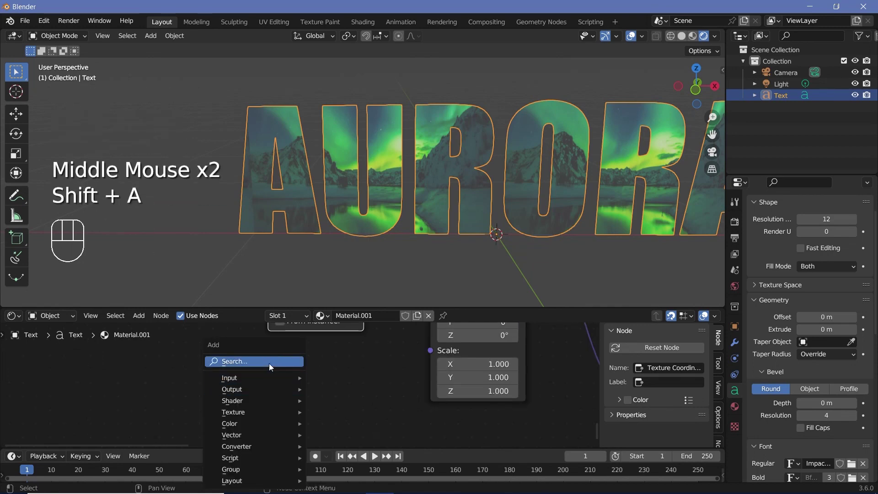
pyautogui.moveTo(269, 364)
pyautogui.write('value')
pyautogui.press('Return')
pyautogui.click(185, 383)
# - Add a Combine XYZ node and link the Value output to its X input
pyautogui.hotkey('shift', 'a')
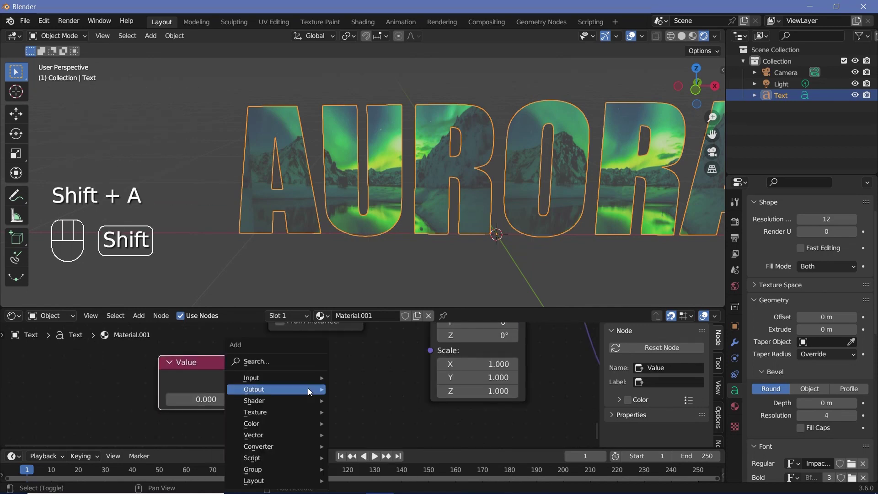
pyautogui.moveTo(292, 374)
pyautogui.write('combine')
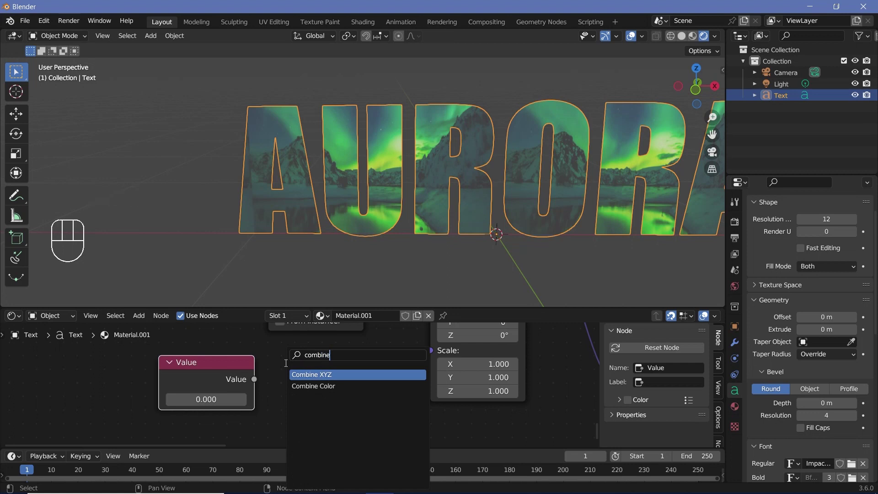
pyautogui.press('Return')
pyautogui.click(320, 366)
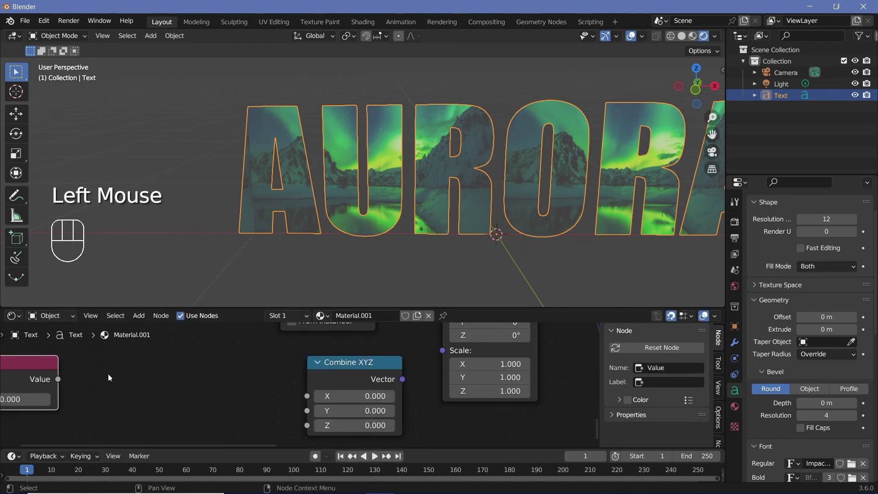
pyautogui.moveTo(55, 391); pyautogui.dragTo(133, 392, button='middle')
pyautogui.moveTo(134, 389); pyautogui.dragTo(383, 406)
pyautogui.moveTo(289, 444); pyautogui.dragTo(331, 410, button='middle')
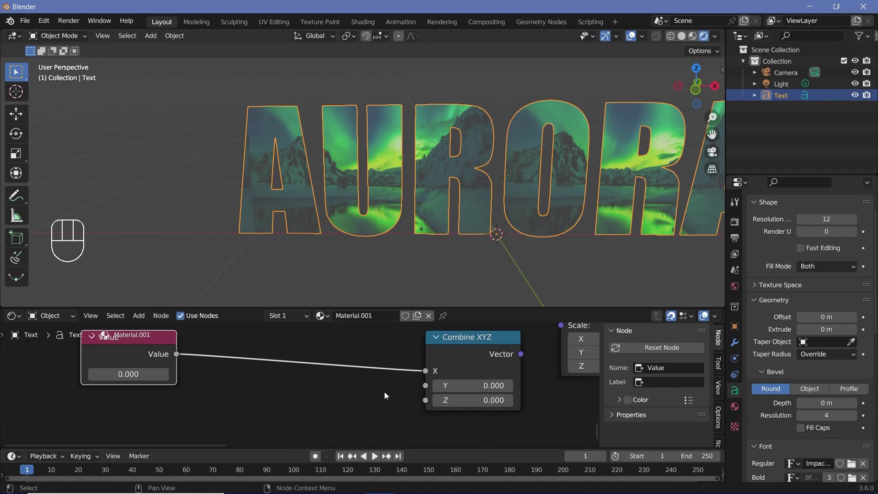
# - Add a Math node set to Multiply and feed the Value output into it
pyautogui.hotkey('shift', 'a')
pyautogui.click(298, 361)
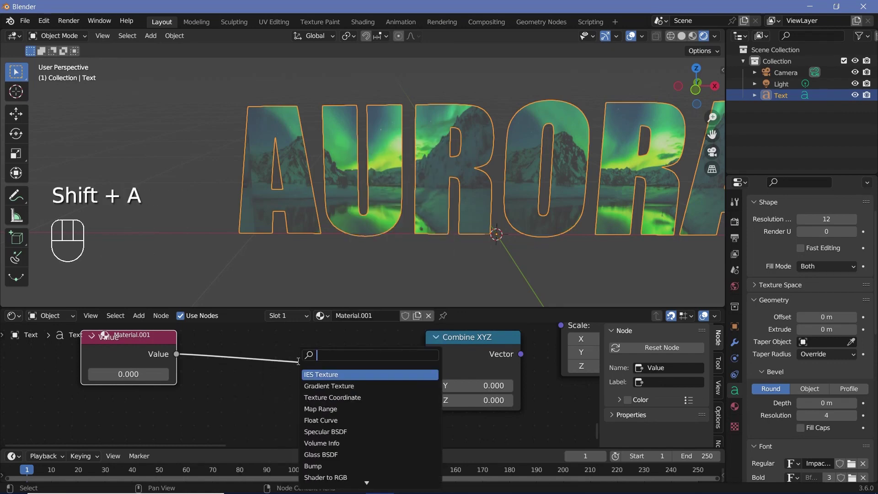
pyautogui.write('math')
pyautogui.press('Return')
pyautogui.click(304, 410)
pyautogui.click(303, 412)
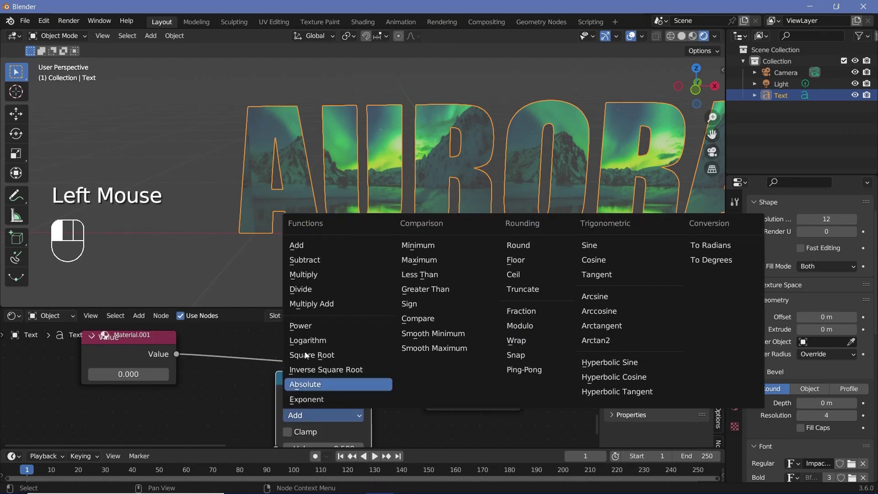
pyautogui.click(317, 273)
pyautogui.scroll(-2, 275, 357)
pyautogui.scroll(2, 265, 361)
pyautogui.moveTo(275, 357)
pyautogui.mouseDown(button='middle')
pyautogui.moveTo(264, 361)
pyautogui.moveTo(262, 347)
pyautogui.mouseUp(button='middle')
pyautogui.scroll(-2, 292, 362)
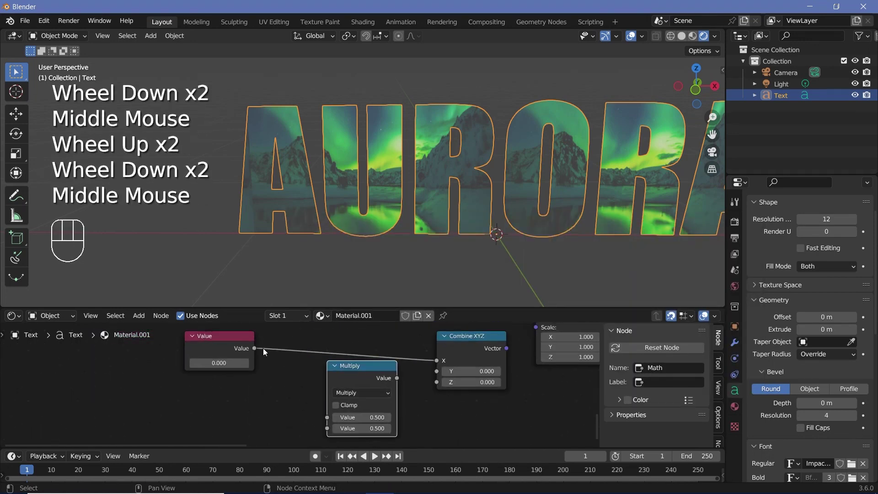
pyautogui.moveTo(254, 349); pyautogui.dragTo(327, 417)
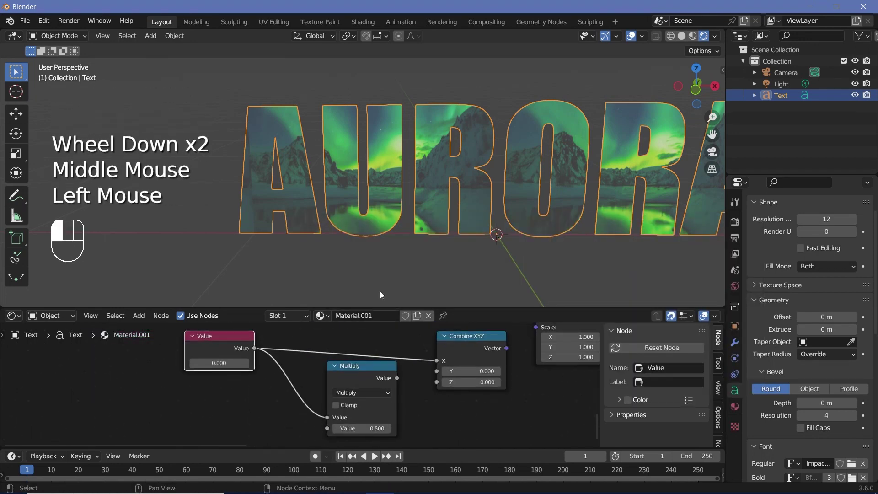
# - Set the Multiply factor to 1.78 and connect its result to Combine XYZ's Y input
pyautogui.moveTo(360, 428); pyautogui.dragTo(322, 401, button='middle')
pyautogui.scroll(2, 322, 401)
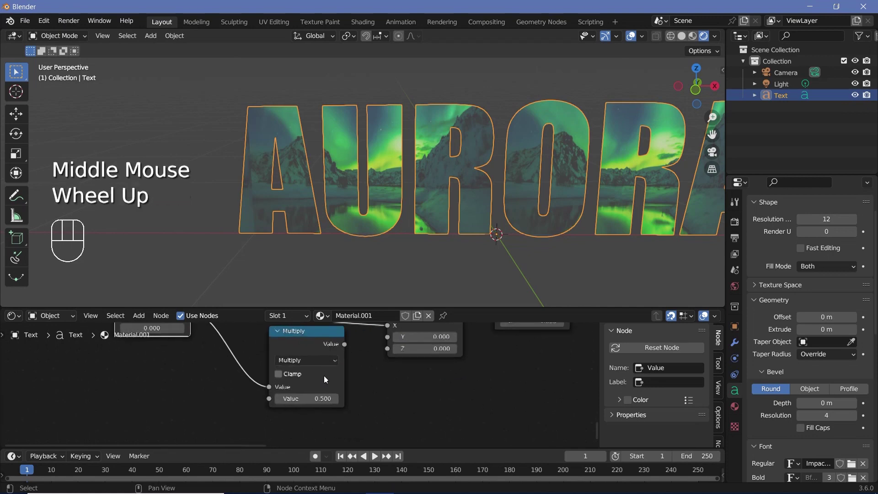
pyautogui.click(323, 401)
pyautogui.write('1.78')
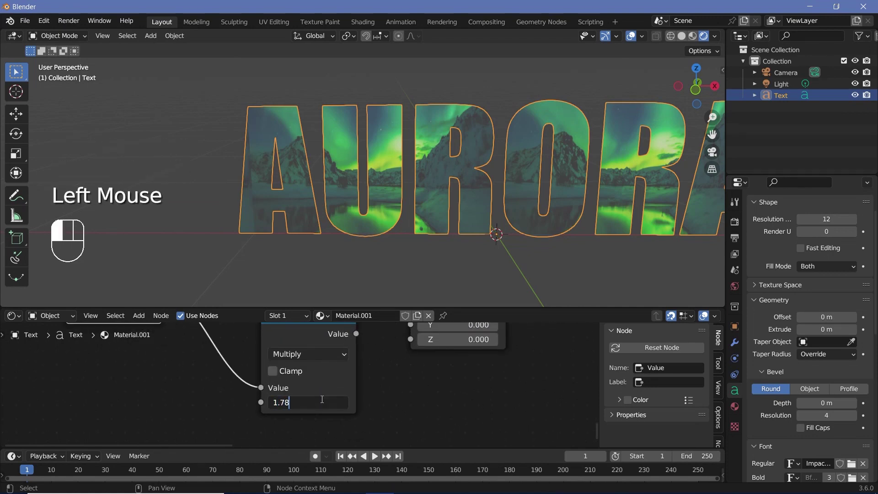
pyautogui.press('Return')
pyautogui.scroll(-2, 359, 347)
pyautogui.moveTo(359, 347); pyautogui.dragTo(323, 388, button='middle')
pyautogui.moveTo(318, 392); pyautogui.dragTo(358, 386)
# - Keep Z and the Value at 1, and plug Combine XYZ's Vector into Mapping Scale
pyautogui.doubleClick(397, 398)
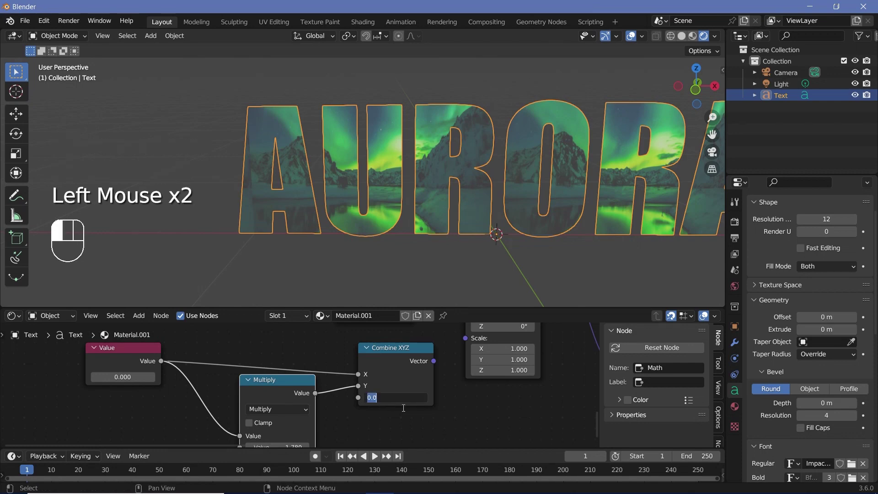
pyautogui.click(112, 376)
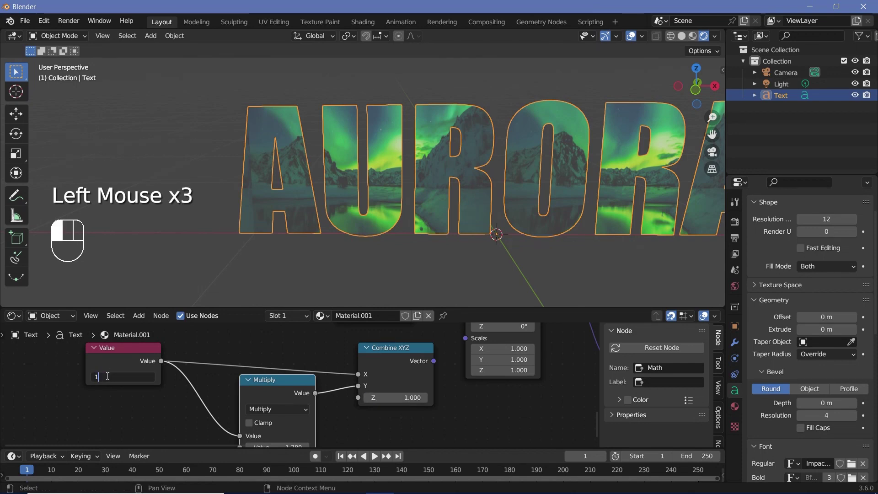
pyautogui.press('Return')
pyautogui.moveTo(435, 361); pyautogui.dragTo(466, 422)
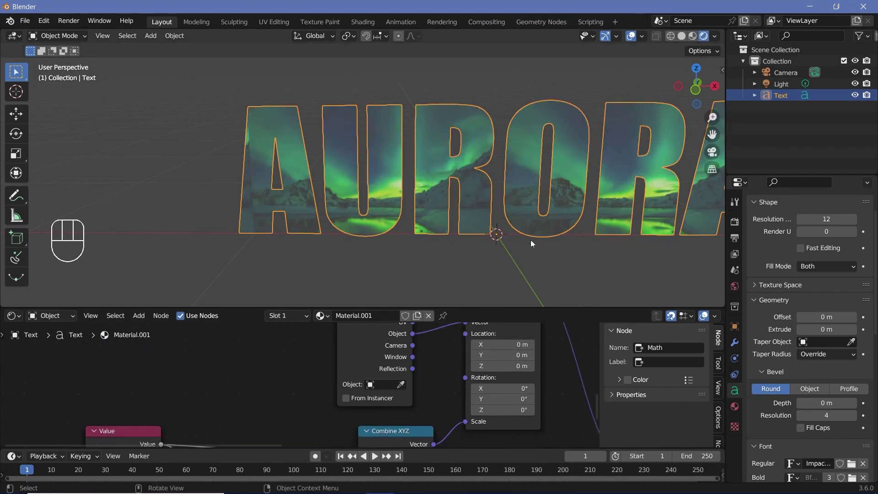
pyautogui.keyDown('shift'); pyautogui.moveTo(452, 228); pyautogui.dragTo(366, 181, button='middle'); pyautogui.keyUp('shift')
pyautogui.keyDown('shift'); pyautogui.moveTo(285, 396); pyautogui.dragTo(331, 393, button='middle'); pyautogui.keyUp('shift')
pyautogui.scroll(2, 334, 403)
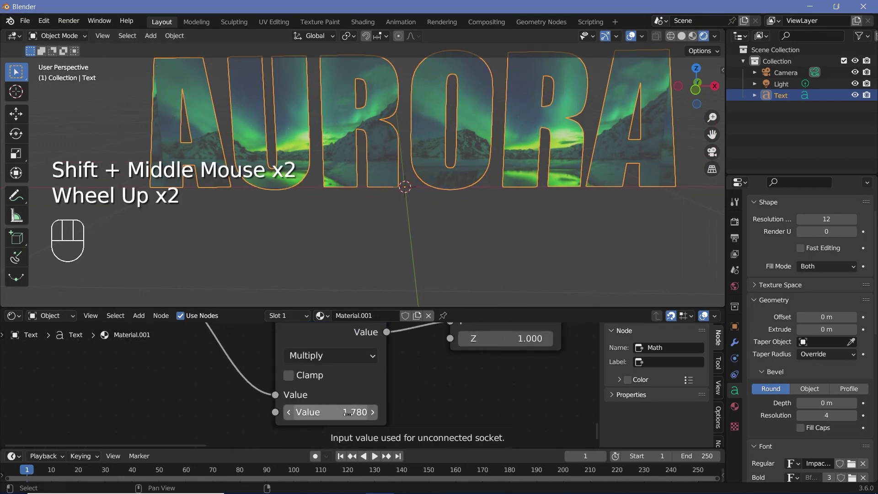
# - Open the aurora borealis video's Properties Details to read its 1920×1080 frame size
pyautogui.hotkey('alt', 'Tab')
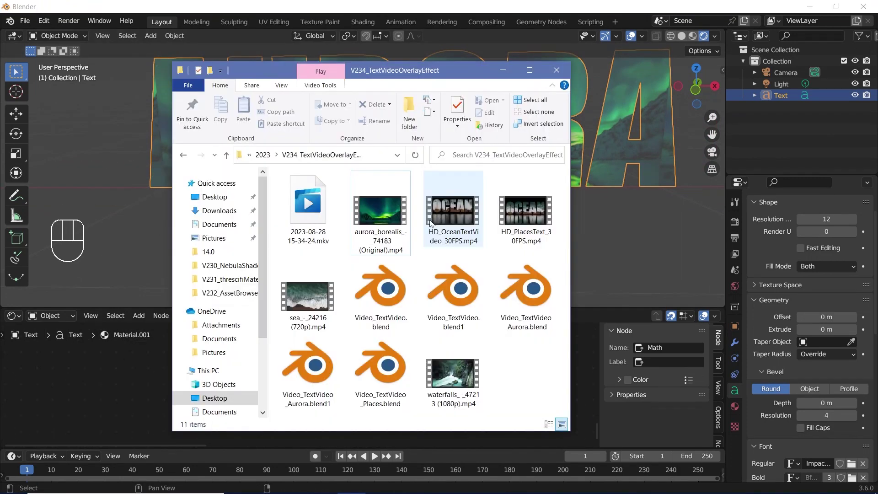
pyautogui.click(382, 216)
pyautogui.rightClick(385, 218)
pyautogui.click(226, 484)
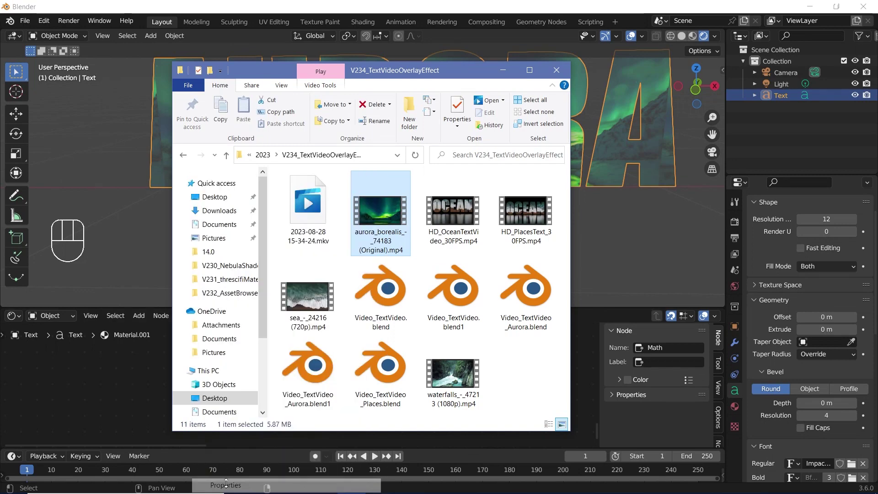
pyautogui.click(465, 229)
pyautogui.moveTo(478, 218); pyautogui.dragTo(424, 142)
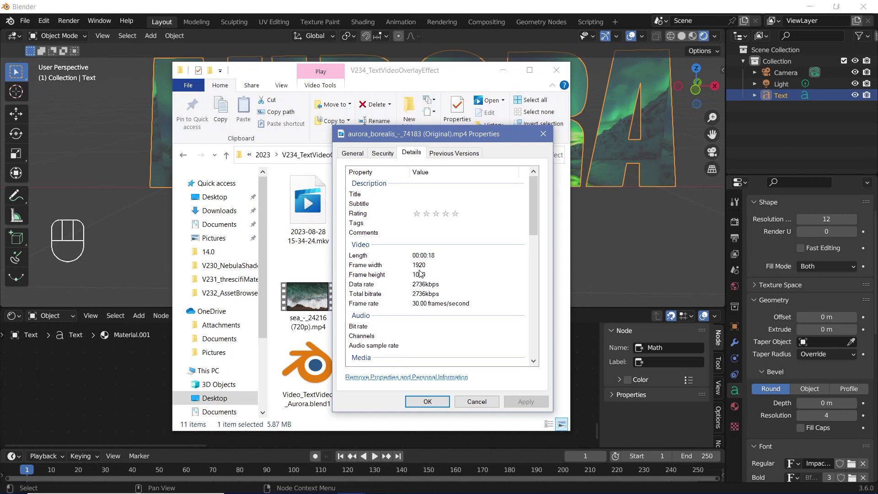
pyautogui.click(352, 483)
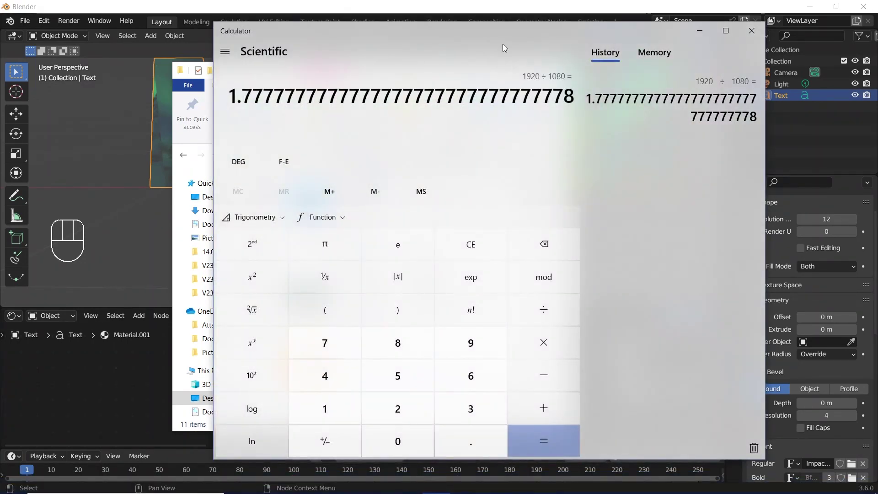
# - Compute 1920 ÷ 1080 in Calculator, giving 1.7777
pyautogui.moveTo(452, 57); pyautogui.dragTo(706, 57)
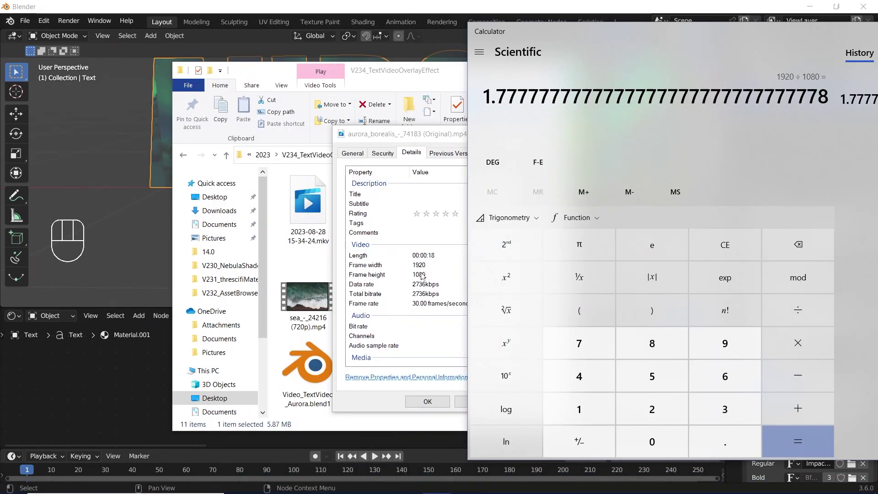
pyautogui.click(585, 414)
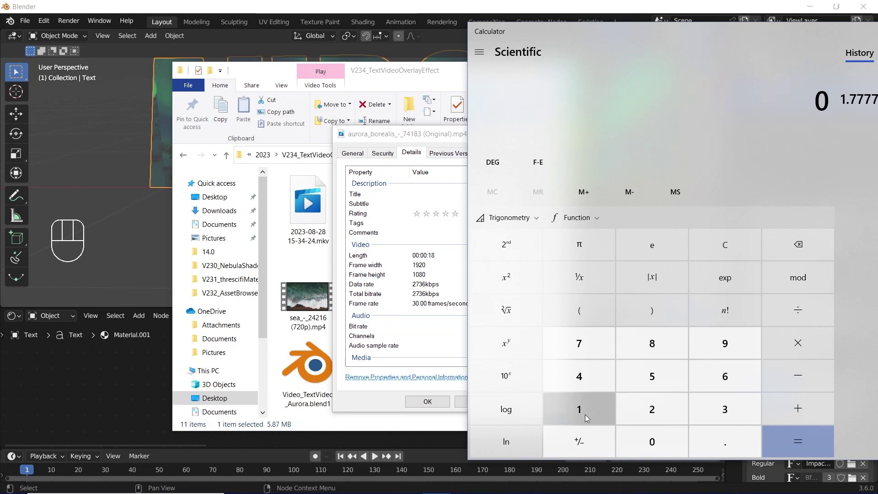
pyautogui.write('920/1')
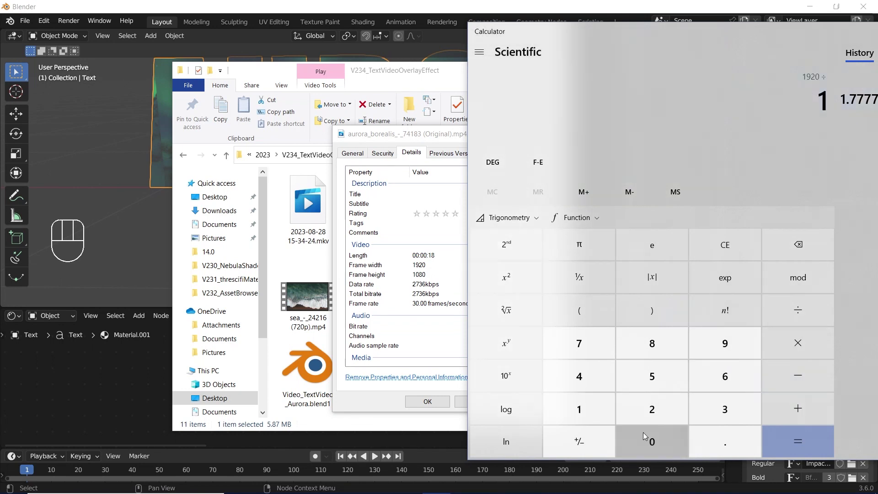
pyautogui.write('080')
pyautogui.press('Return')
pyautogui.moveTo(485, 97); pyautogui.dragTo(521, 96)
# - Close Calculator and the video's Properties window
pyautogui.moveTo(769, 31); pyautogui.dragTo(633, 29)
pyautogui.click(783, 26)
pyautogui.click(541, 133)
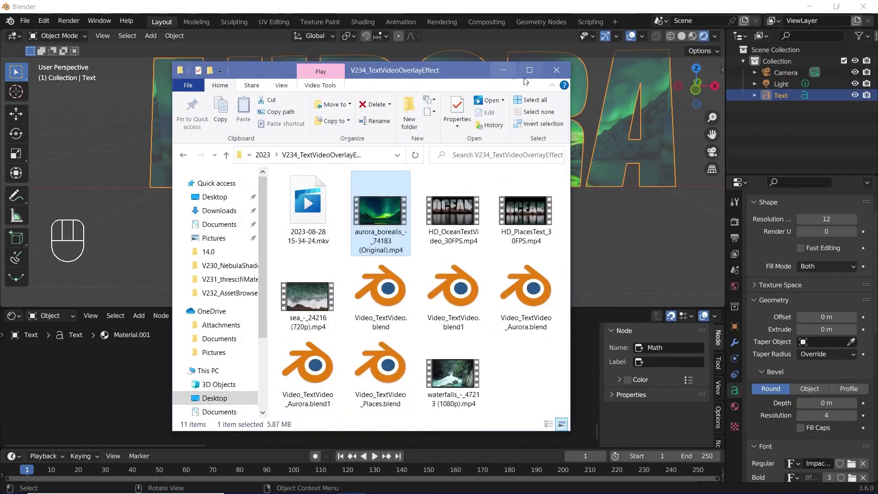
# - Close File Explorer, bring the node tree into view, and make the timeline taller
pyautogui.click(556, 70)
pyautogui.scroll(-4, 312, 402)
pyautogui.moveTo(312, 403); pyautogui.dragTo(312, 419, button='middle')
pyautogui.moveTo(411, 388); pyautogui.dragTo(309, 436, button='middle')
pyautogui.scroll(2, 309, 436)
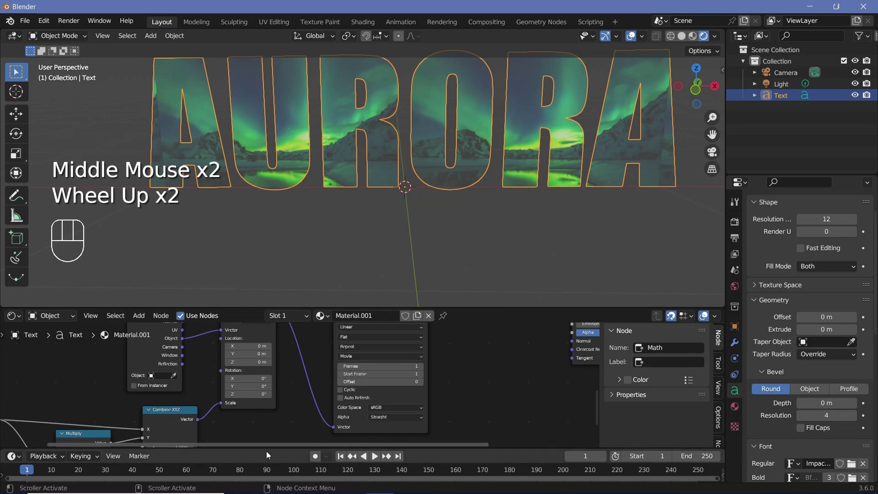
pyautogui.moveTo(266, 451); pyautogui.dragTo(295, 399)
# - Preview playback, set the current frame to 5, and begin editing the movie texture's Frames field
pyautogui.press('space')
pyautogui.press('space')
pyautogui.scroll(3, 320, 163)
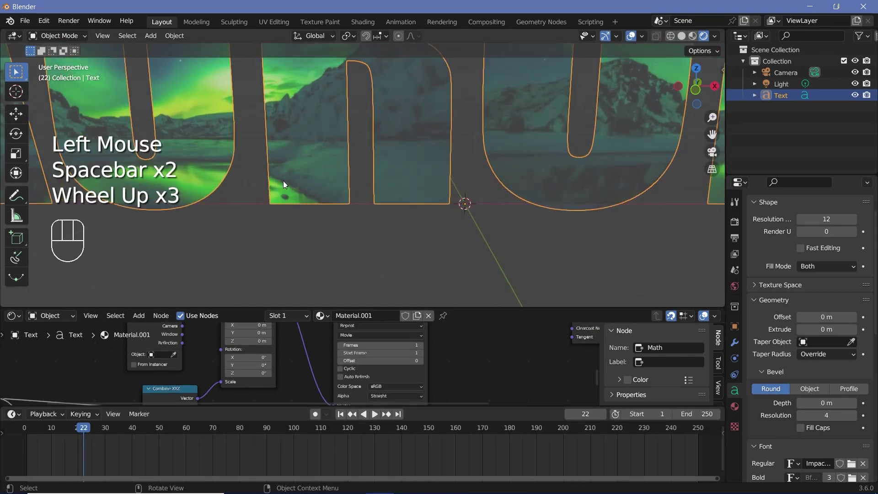
pyautogui.moveTo(421, 366); pyautogui.dragTo(409, 374, button='middle')
pyautogui.scroll(2, 409, 374)
pyautogui.scroll(3, 409, 375)
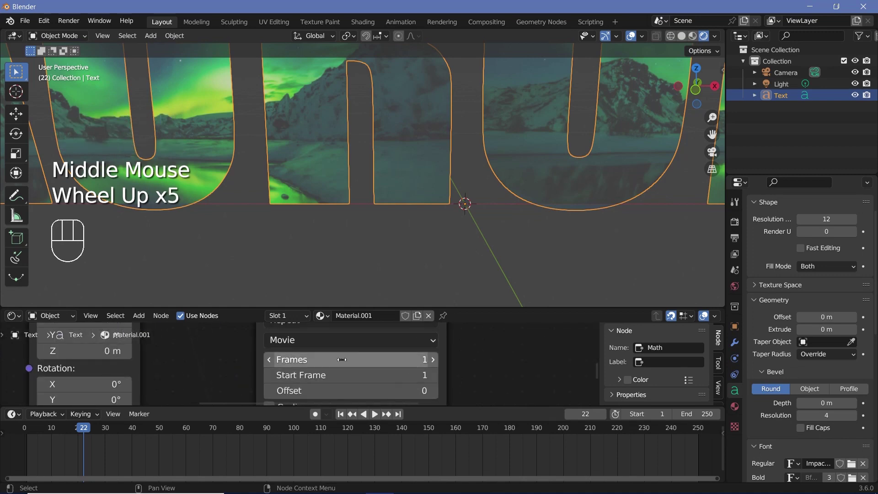
pyautogui.click(26, 435)
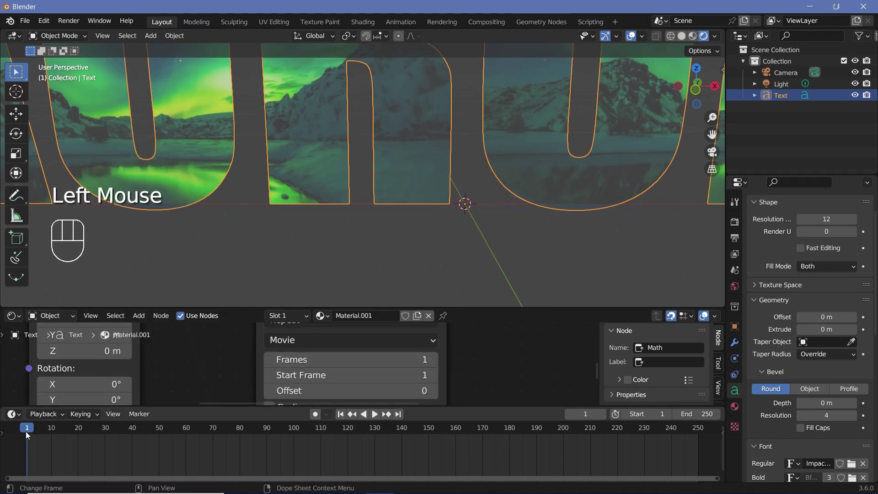
pyautogui.press('Right')
pyautogui.press('Right')
pyautogui.press('Right')
pyautogui.press('Right')
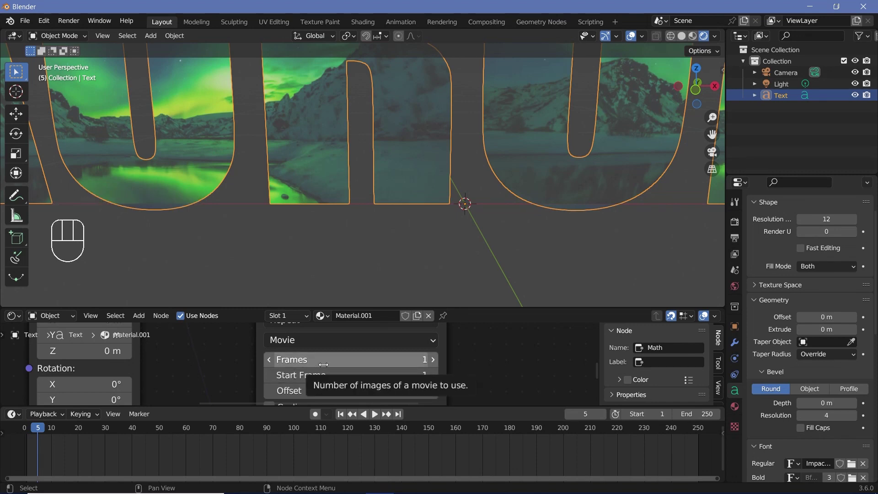
pyautogui.scroll(-7, 324, 365)
pyautogui.scroll(6, 323, 364)
pyautogui.scroll(-3, 323, 365)
pyautogui.click(311, 363)
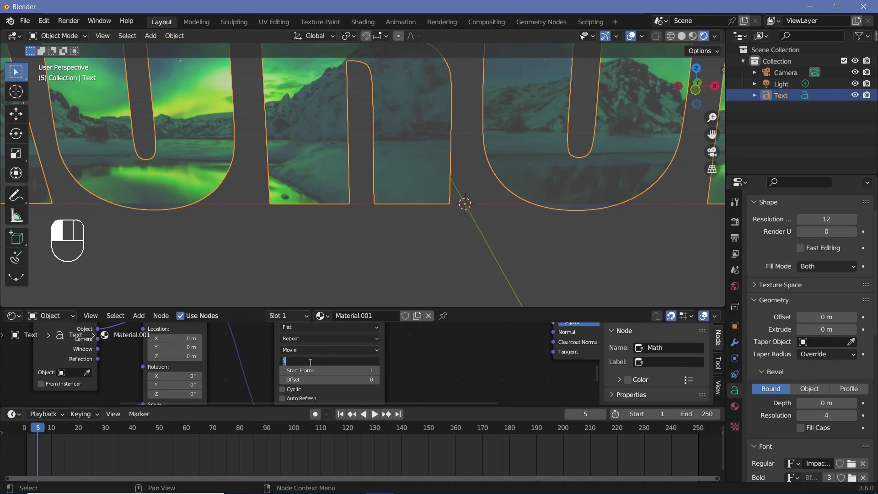
# - Set the aurora movie texture's Frames to 300 and replay from the start
pyautogui.write('300')
pyautogui.click(310, 362)
pyautogui.press('space')
pyautogui.press('space')
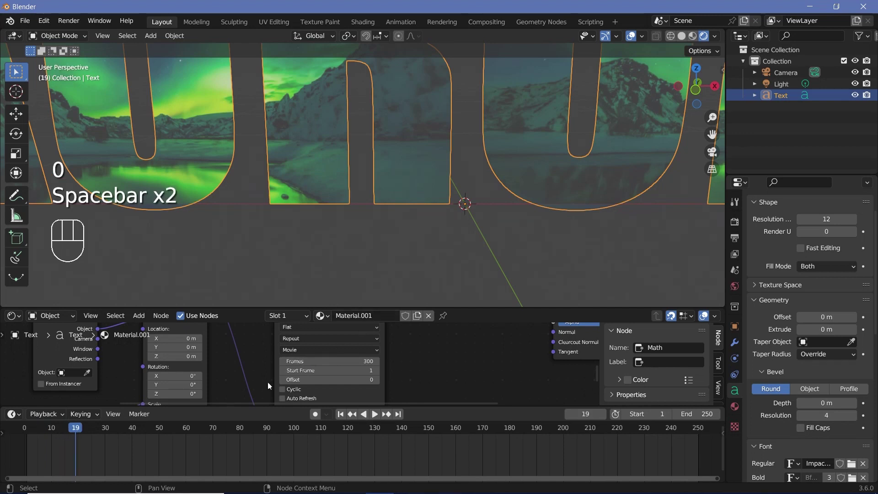
pyautogui.click(340, 414)
pyautogui.press('space')
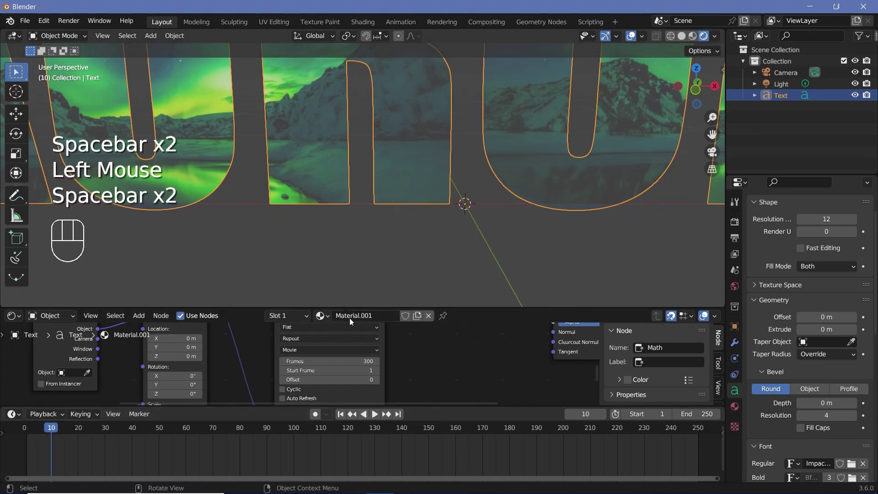
# - Turn on Cyclic and Auto Refresh for the aurora movie texture
pyautogui.moveTo(321, 348); pyautogui.dragTo(293, 366, button='middle')
pyautogui.scroll(2, 293, 366)
pyautogui.click(276, 387)
pyautogui.click(276, 375)
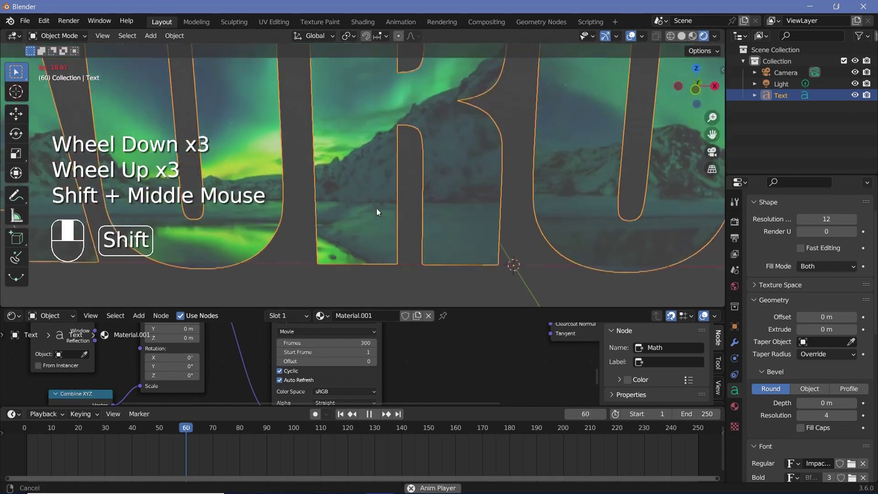
# - Preview the looping footage around the AURORA text, then pause and find the texture mapping location
pyautogui.keyDown('shift'); pyautogui.moveTo(377, 207); pyautogui.dragTo(378, 140, button='middle'); pyautogui.keyUp('shift')
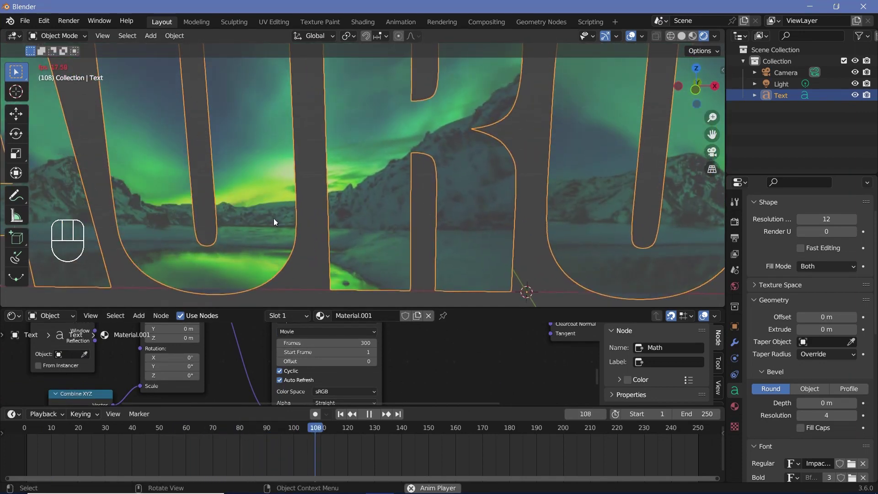
pyautogui.scroll(-2, 323, 226)
pyautogui.press('space')
pyautogui.scroll(-1, 322, 227)
pyautogui.moveTo(322, 227); pyautogui.dragTo(404, 185, button='middle')
pyautogui.scroll(-2, 426, 350)
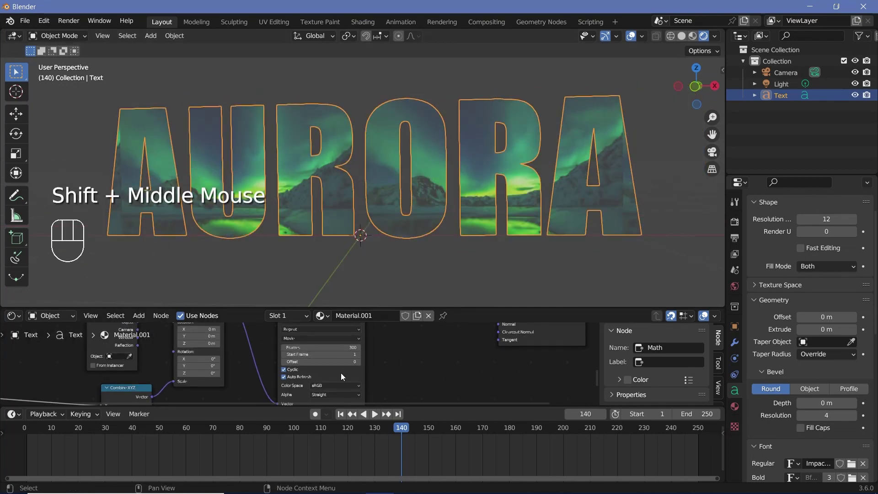
pyautogui.moveTo(342, 372); pyautogui.dragTo(393, 380, button='middle')
pyautogui.scroll(2, 404, 364)
# - Set the Mapping node's Location X to 0.5 m
pyautogui.scroll(1, 393, 380)
pyautogui.scroll(1, 393, 380)
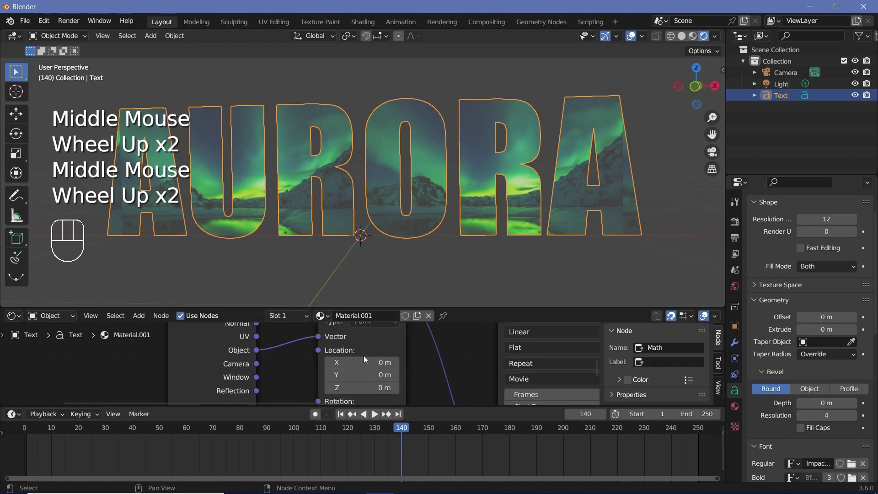
pyautogui.click(365, 360)
pyautogui.write('0.5')
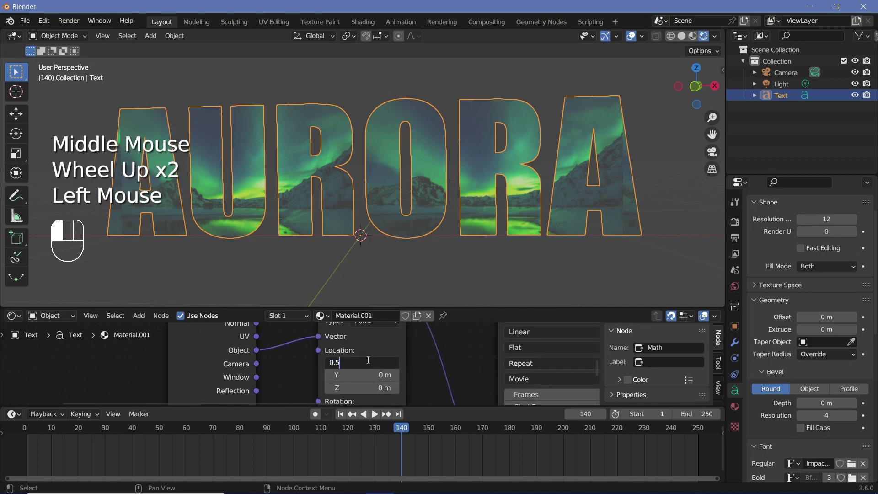
pyautogui.press('Return')
# - Lower the Value node to 0.460 to enlarge the aurora footage on the letters
pyautogui.keyDown('shift'); pyautogui.moveTo(385, 200); pyautogui.dragTo(380, 218, button='middle'); pyautogui.keyUp('shift')
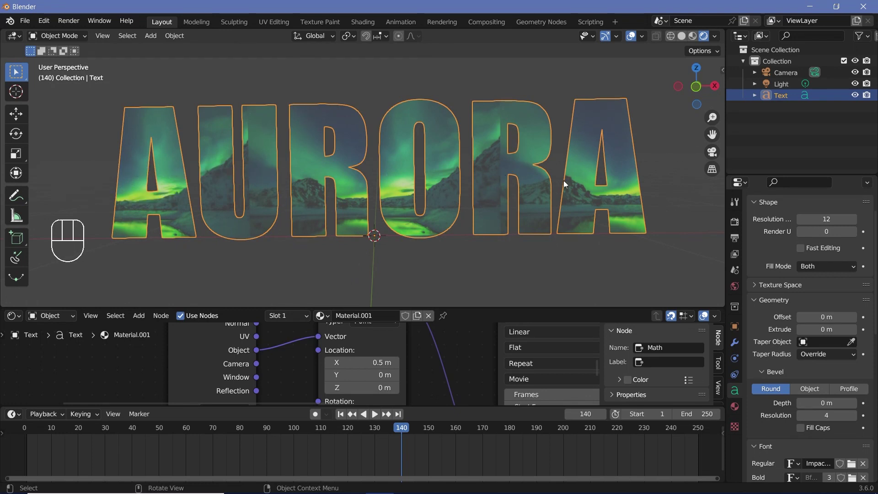
pyautogui.scroll(-2, 348, 339)
pyautogui.moveTo(348, 339); pyautogui.dragTo(216, 365, button='middle')
pyautogui.scroll(2, 216, 364)
pyautogui.keyDown('shift'); pyautogui.moveTo(237, 371); pyautogui.dragTo(160, 371); pyautogui.keyUp('shift')
# - Play the animation briefly to frame 216 to preview the offset texture
pyautogui.scroll(-2, 322, 222)
pyautogui.press('space')
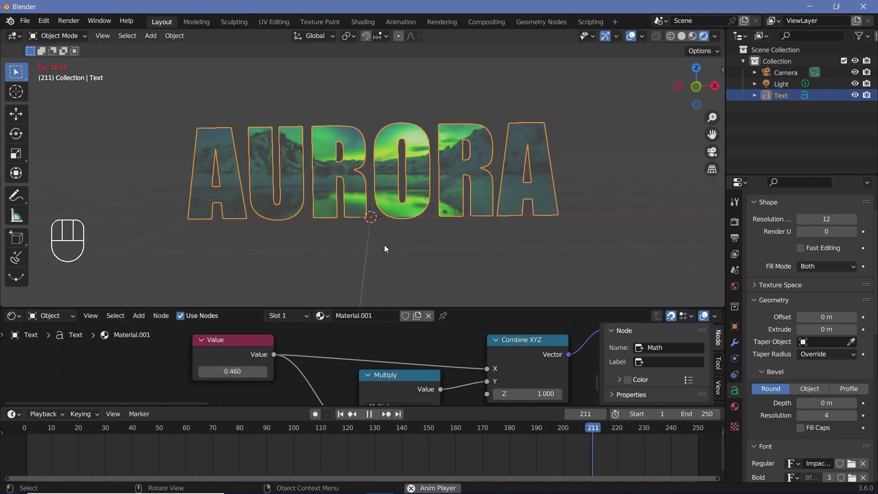
pyautogui.press('space')
pyautogui.scroll(2, 417, 363)
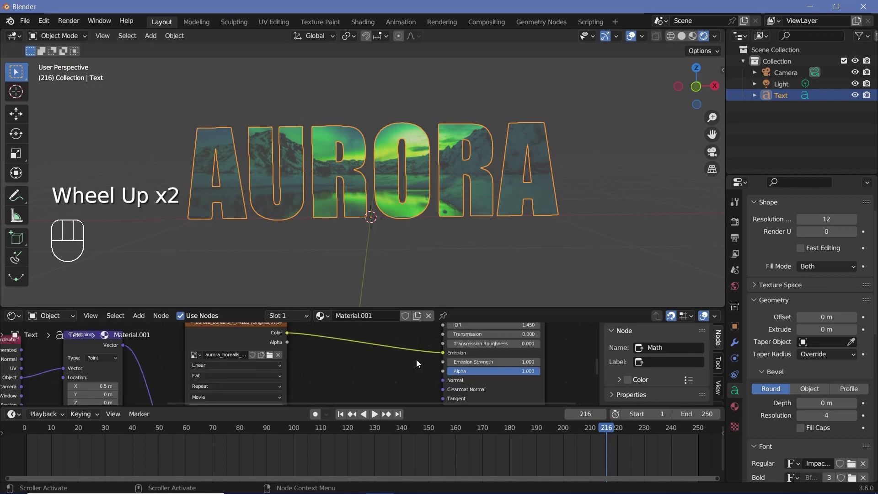
# - Enable Bloom in the render settings and set the output frame rate to 30 fps
pyautogui.click(737, 219)
pyautogui.click(762, 278)
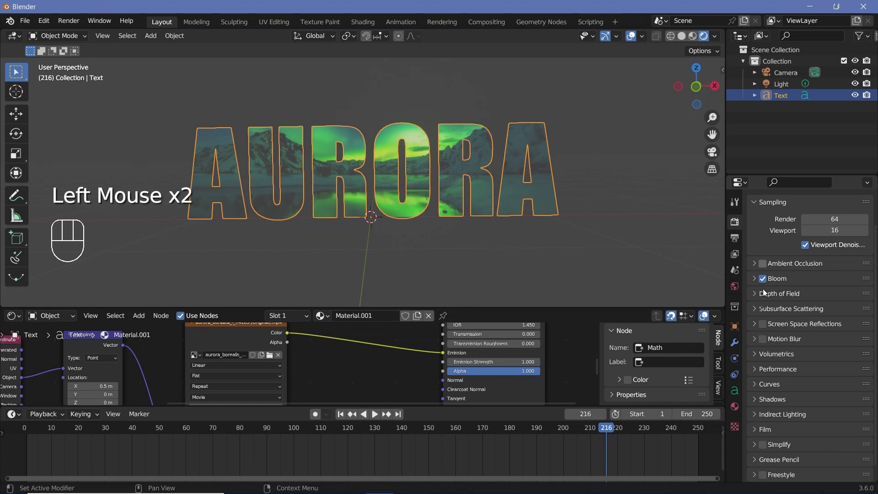
pyautogui.click(735, 237)
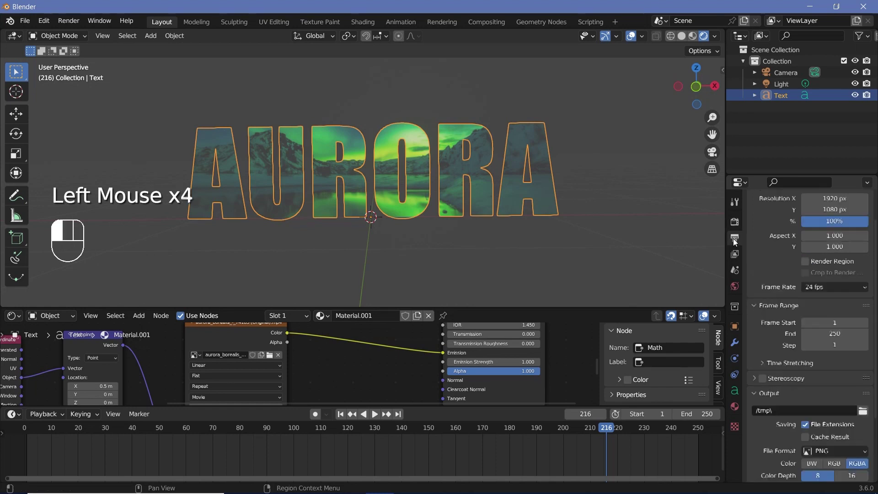
pyautogui.click(823, 288)
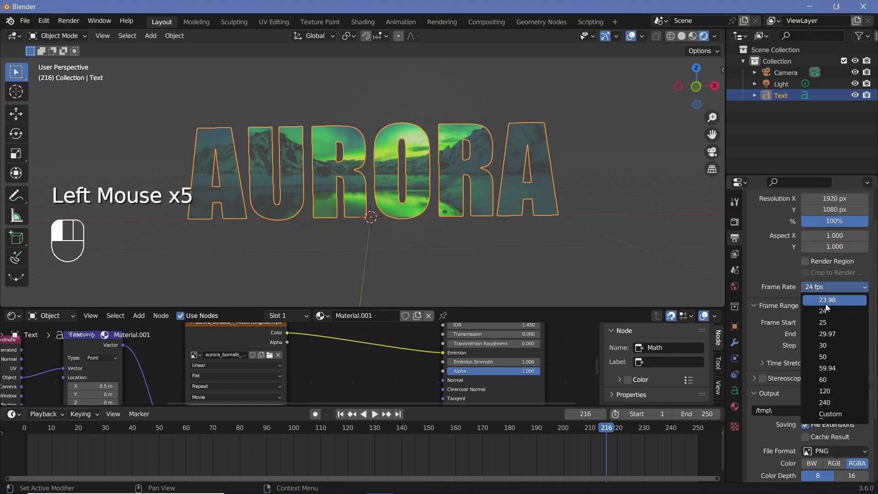
pyautogui.click(821, 343)
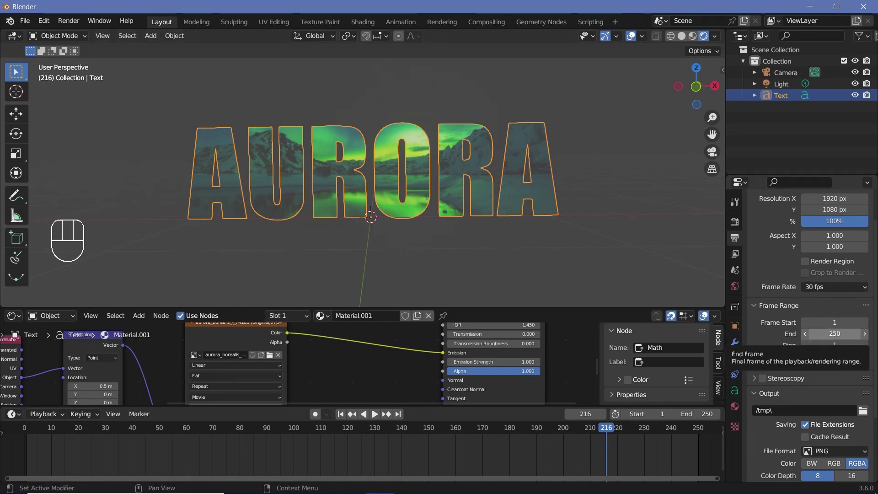
# - Set the end frame to 300 and the output path to //
pyautogui.click(829, 334)
pyautogui.write('300')
pyautogui.scroll(-1, 787, 393)
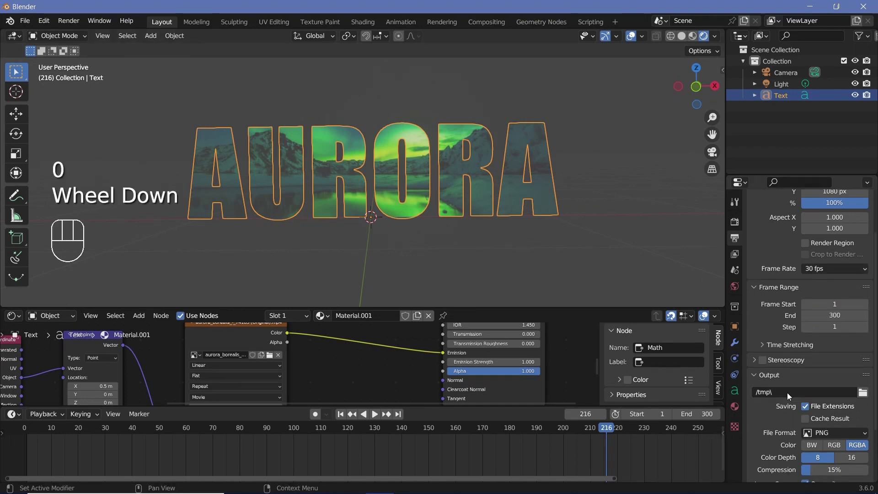
pyautogui.click(787, 392)
pyautogui.write('//')
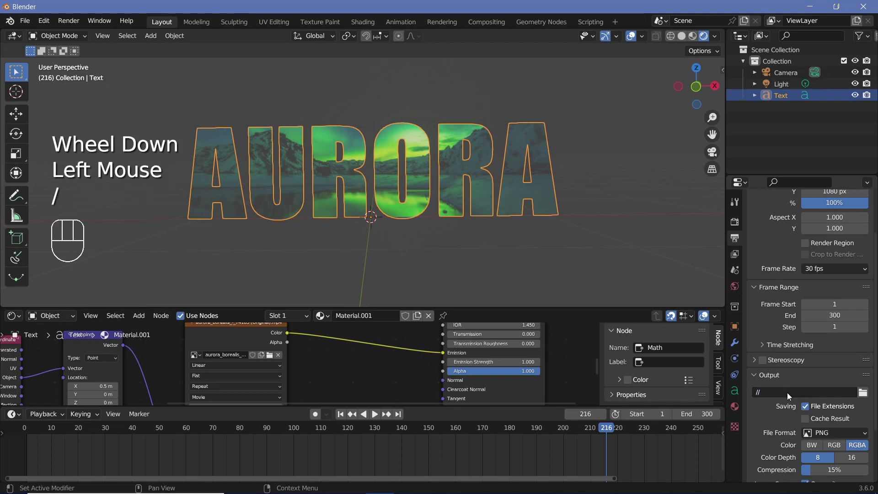
# - Output FFmpeg Video in an MPEG-4 container at Perceptually Lossless quality
pyautogui.click(822, 433)
pyautogui.click(832, 370)
pyautogui.scroll(-2, 769, 422)
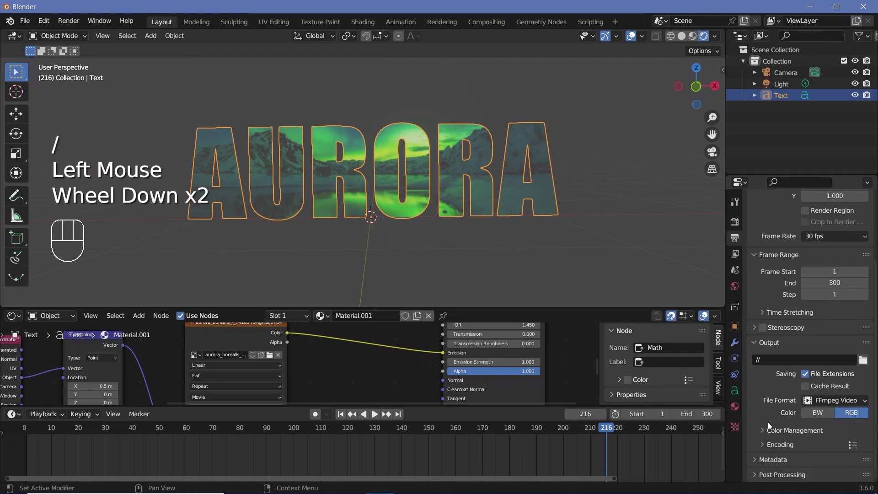
pyautogui.click(767, 446)
pyautogui.scroll(-2, 778, 430)
pyautogui.click(829, 371)
pyautogui.click(828, 336)
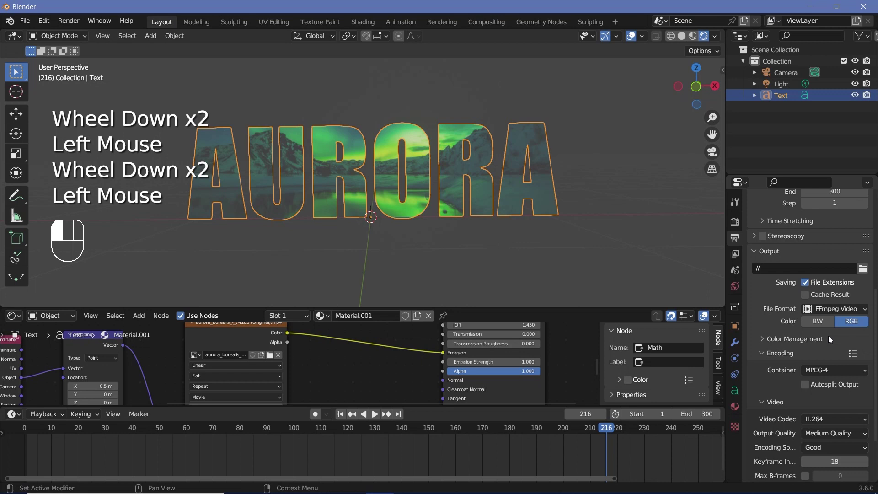
pyautogui.click(820, 434)
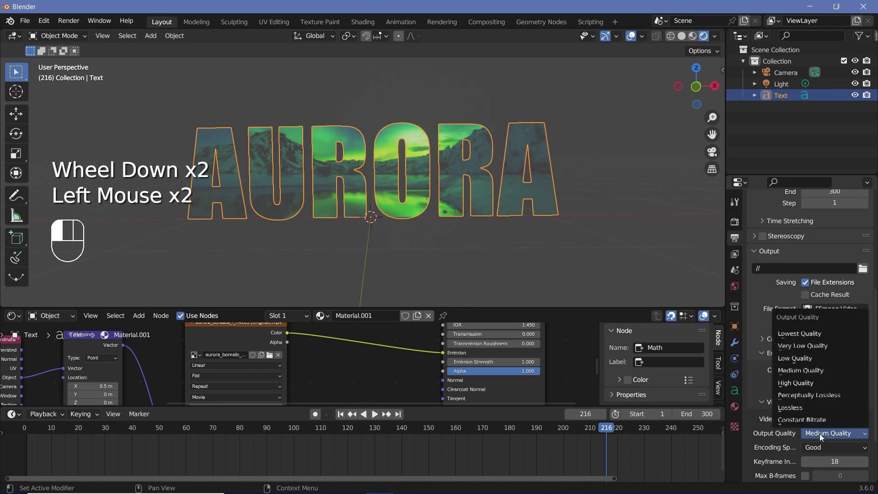
pyautogui.click(807, 394)
pyautogui.scroll(-2, 117, 435)
# - Preview playback from frame 1, then set the letters' emission strength to 5
pyautogui.click(357, 164)
pyautogui.press('space')
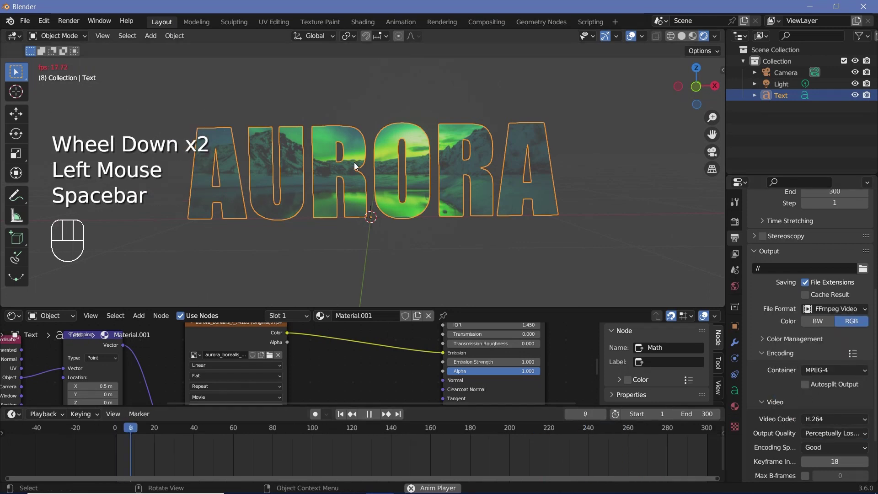
pyautogui.scroll(2, 379, 179)
pyautogui.scroll(-2, 379, 180)
pyautogui.press('space')
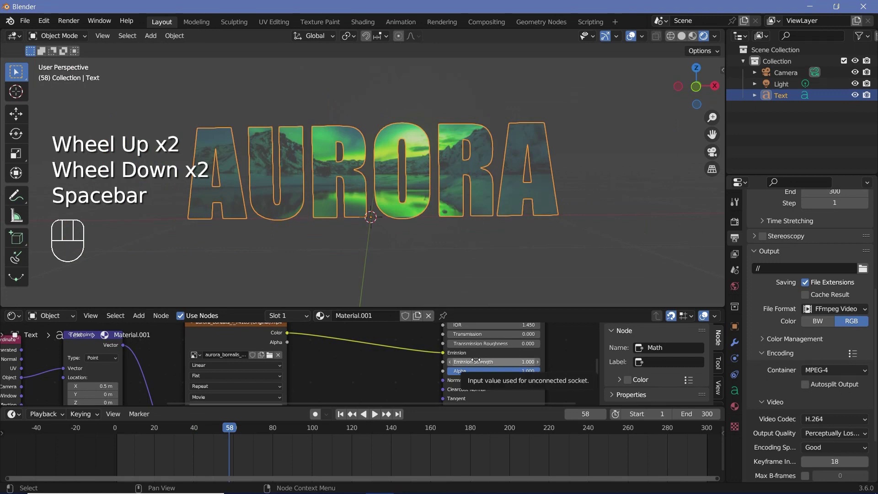
pyautogui.click(476, 361)
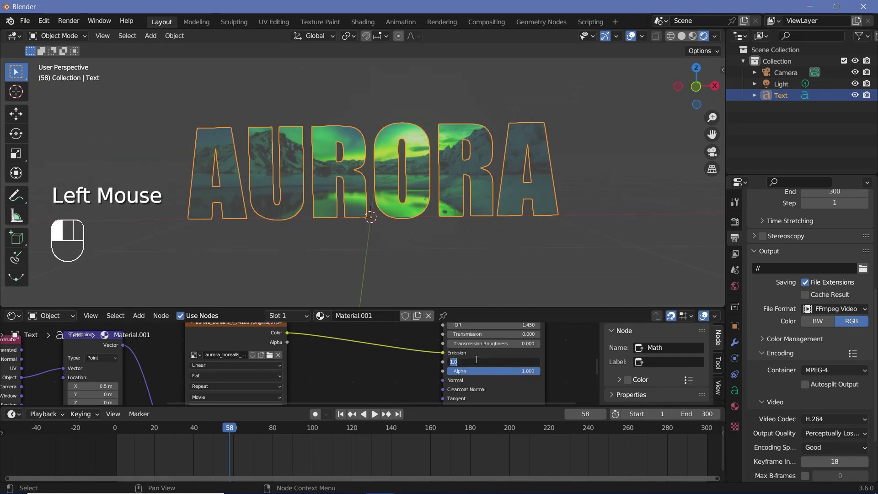
pyautogui.press('Return')
pyautogui.click(476, 362)
pyautogui.press('Return')
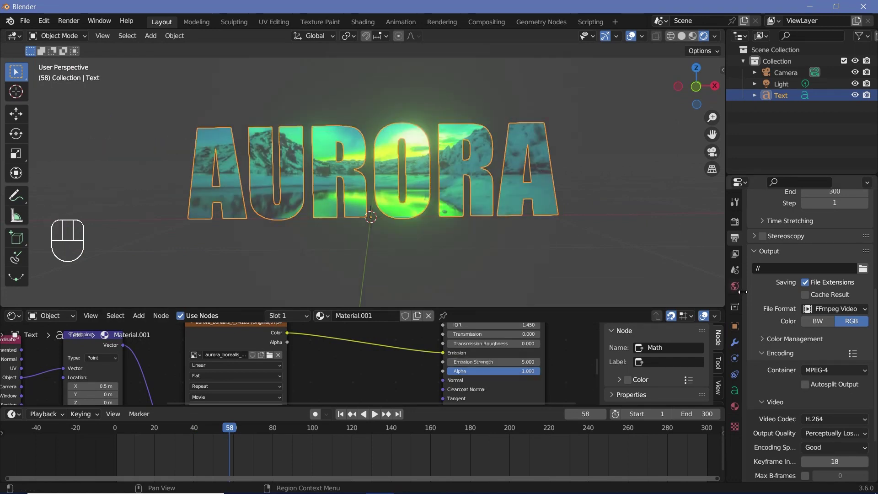
# - Turn the world background colour black and delete the light
pyautogui.click(736, 286)
pyautogui.click(830, 296)
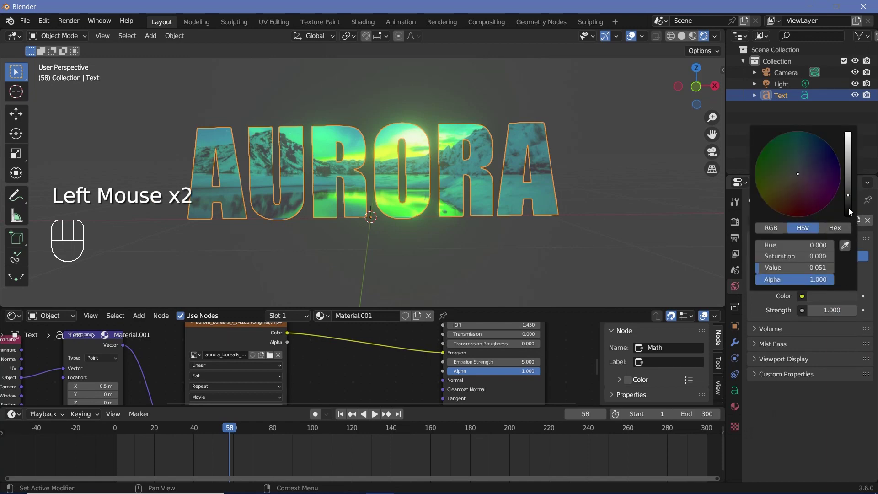
pyautogui.moveTo(849, 196); pyautogui.dragTo(850, 216)
pyautogui.click(855, 83)
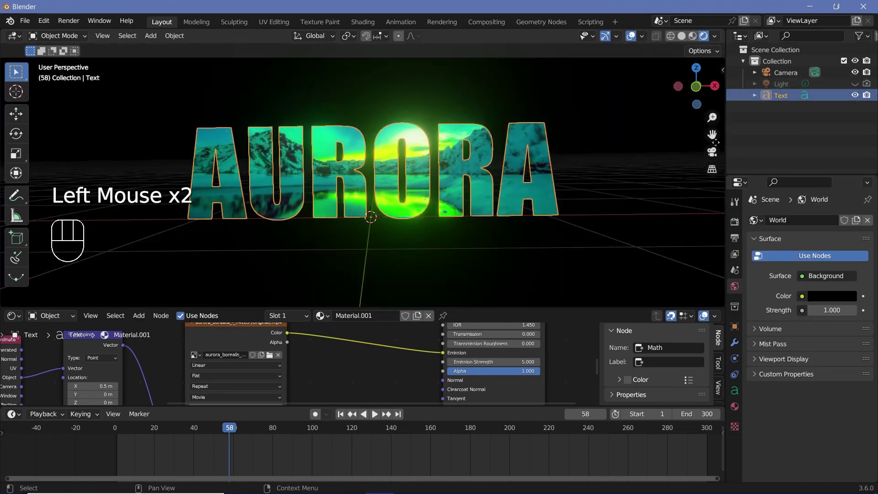
pyautogui.click(794, 84)
pyautogui.press('Delete')
# - Reselect the AURORA text and set its emission strength to 3
pyautogui.click(794, 85)
pyautogui.doubleClick(473, 363)
pyautogui.write('3')
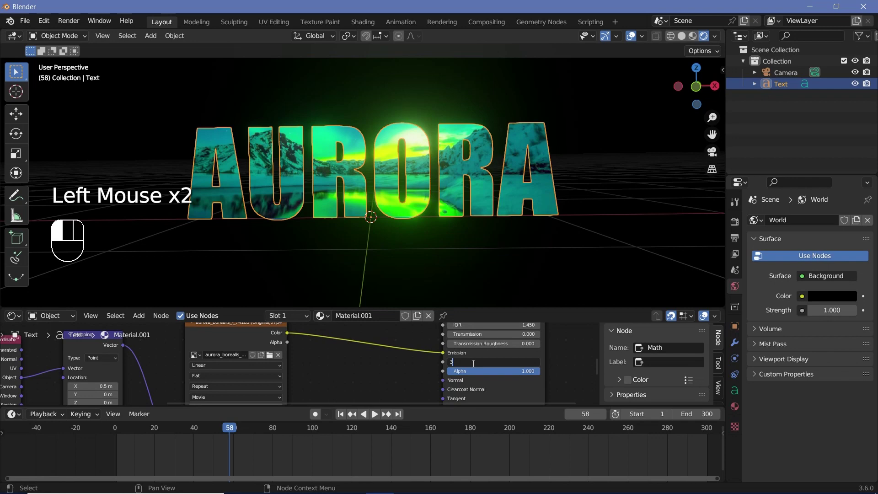
pyautogui.press('Return')
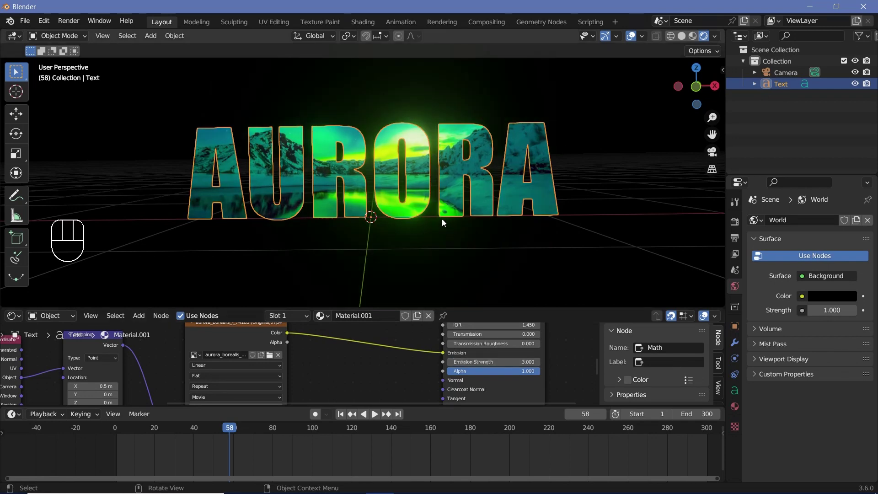
# - Raise the AURORA text slightly along the Z axis
pyautogui.press('g')
pyautogui.press('z')
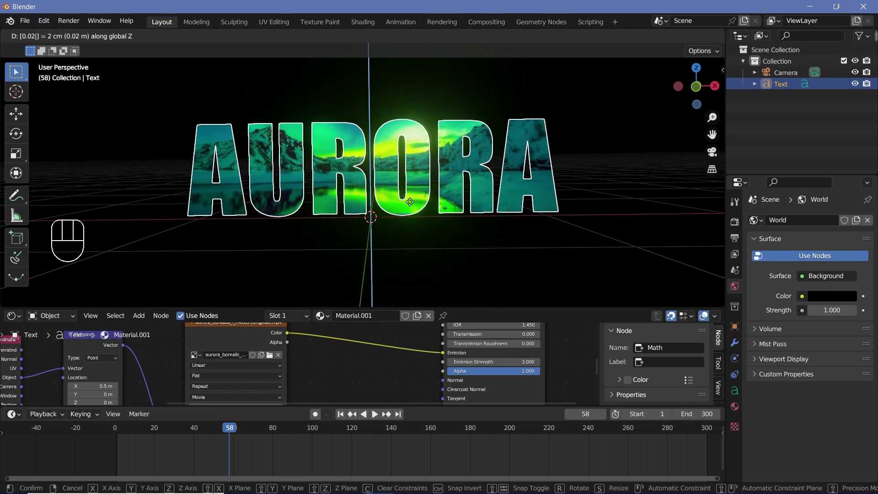
pyautogui.click(404, 224)
pyautogui.hotkey('shift', 'a')
# - Add a plane under AURORA and scale it up by 10
pyautogui.moveTo(388, 223)
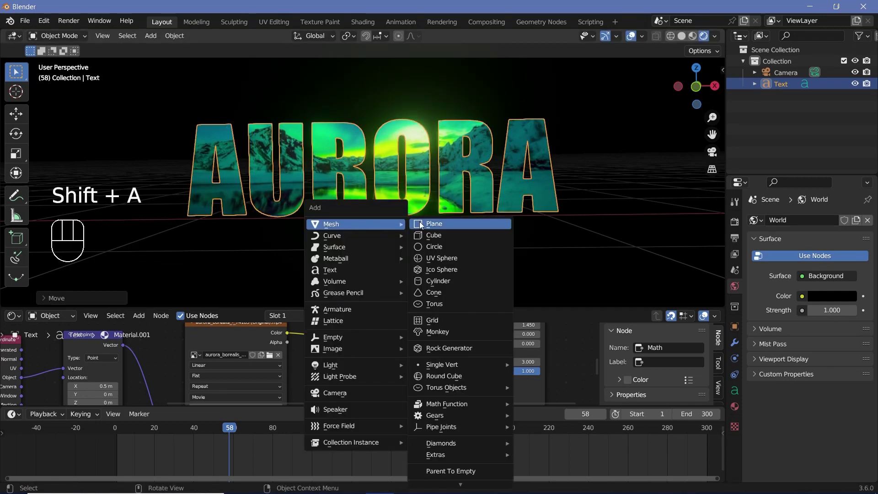
pyautogui.click(419, 222)
pyautogui.write('s')
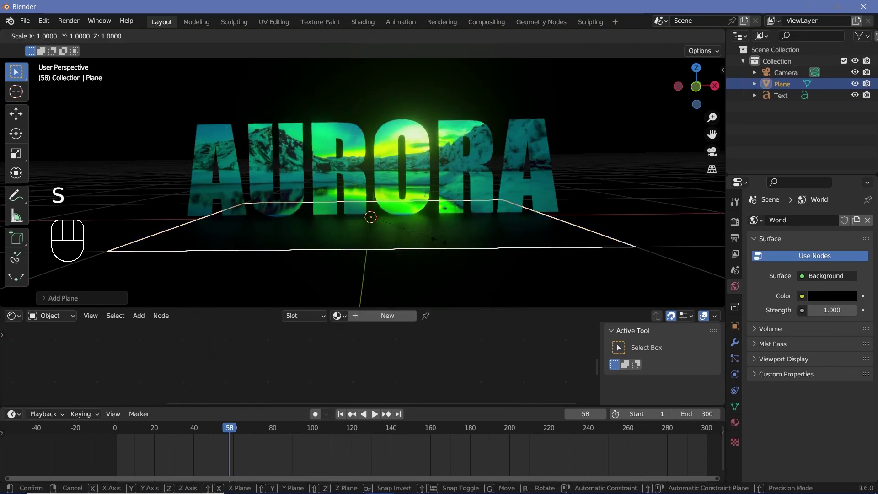
pyautogui.write('10')
pyautogui.press('Return')
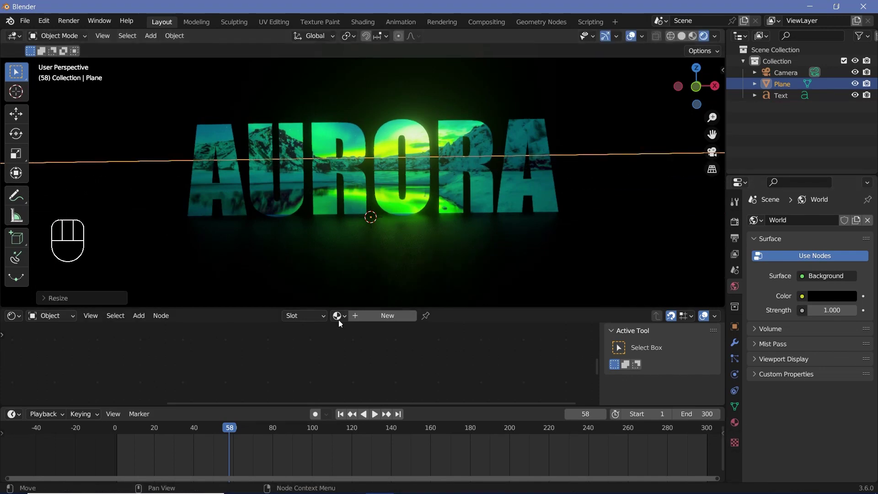
# - Give the plane a new material with Metallic 1 and Roughness 0.3
pyautogui.click(376, 319)
pyautogui.scroll(-3, 388, 343)
pyautogui.moveTo(388, 343); pyautogui.dragTo(429, 330, button='middle')
pyautogui.scroll(5, 429, 331)
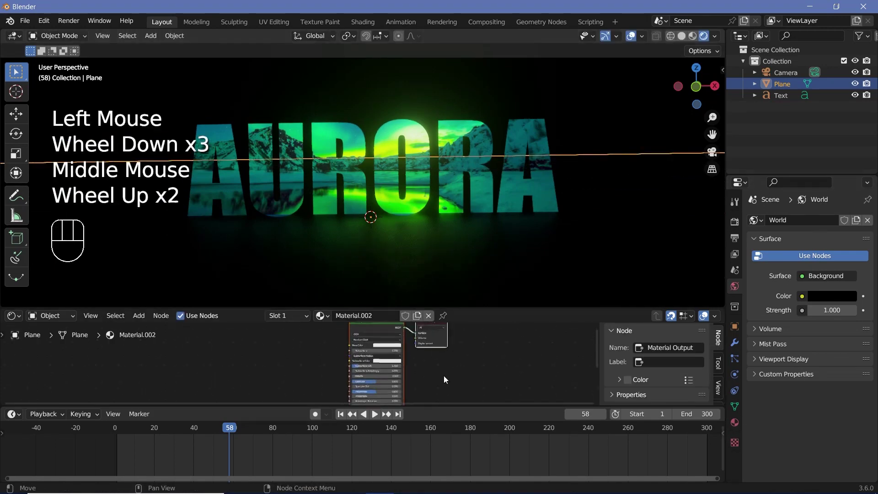
pyautogui.moveTo(446, 390); pyautogui.dragTo(511, 300)
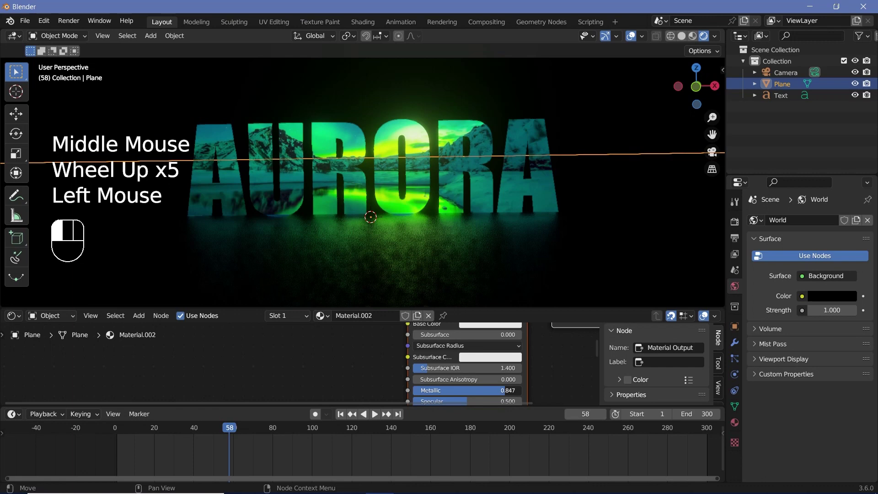
pyautogui.moveTo(521, 403); pyautogui.dragTo(481, 393, button='middle')
pyautogui.click(392, 365)
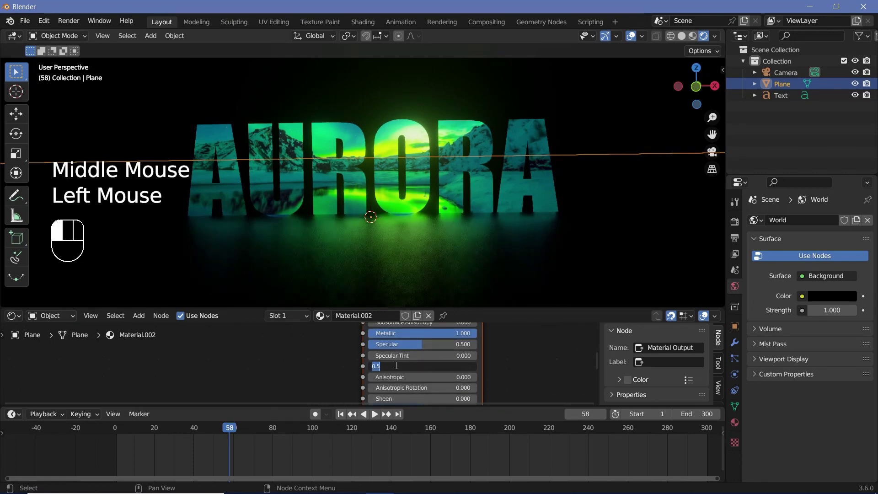
pyautogui.write('0.3')
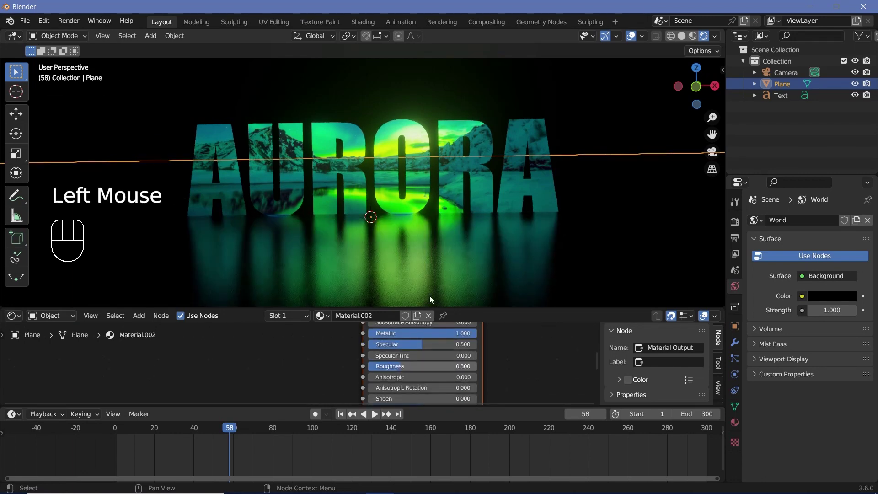
pyautogui.press('Return')
# - Select the AURORA text and nudge its mapping Y location to 0.03 m
pyautogui.scroll(4, 377, 227)
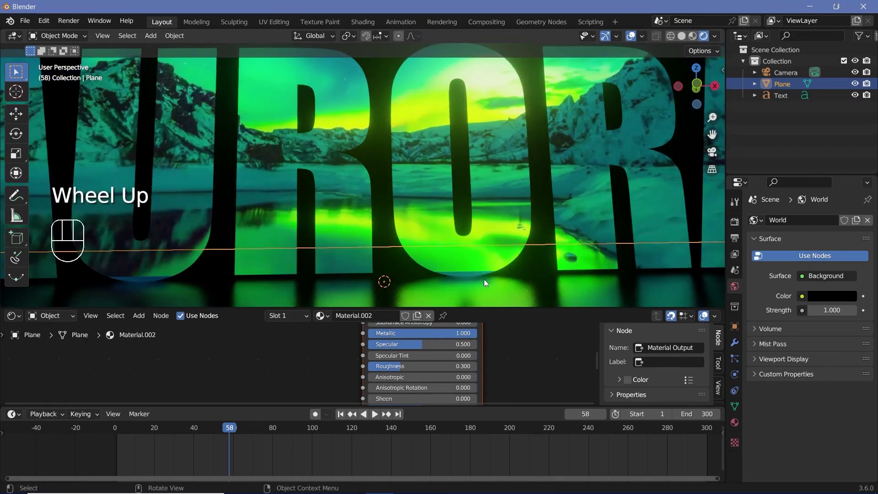
pyautogui.click(459, 264)
pyautogui.scroll(-5, 311, 367)
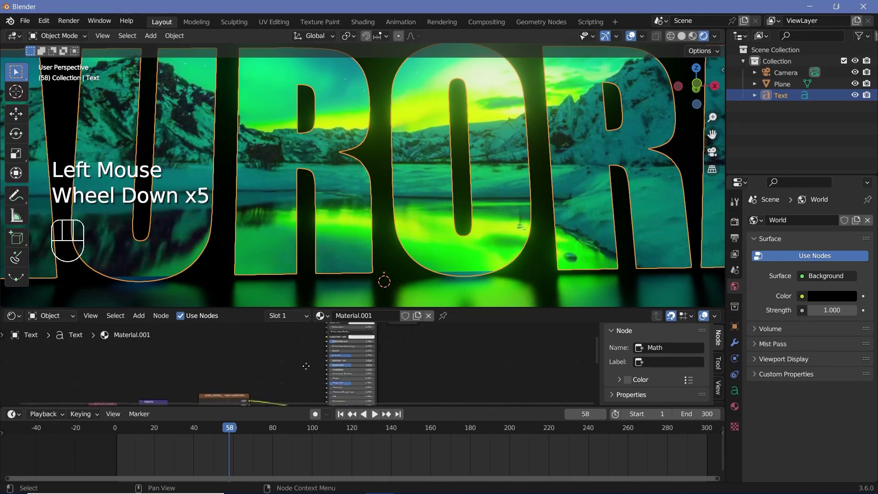
pyautogui.moveTo(306, 365); pyautogui.dragTo(449, 359, button='middle')
pyautogui.scroll(5, 353, 347)
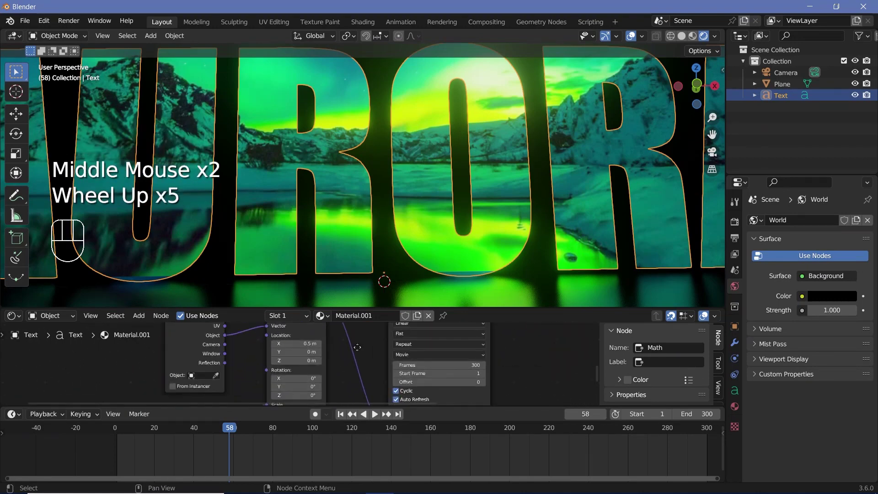
pyautogui.scroll(3, 378, 338)
pyautogui.moveTo(357, 348); pyautogui.dragTo(339, 354, button='middle')
pyautogui.scroll(2, 339, 354)
pyautogui.keyDown('shift'); pyautogui.click(325, 358); pyautogui.keyUp('shift')
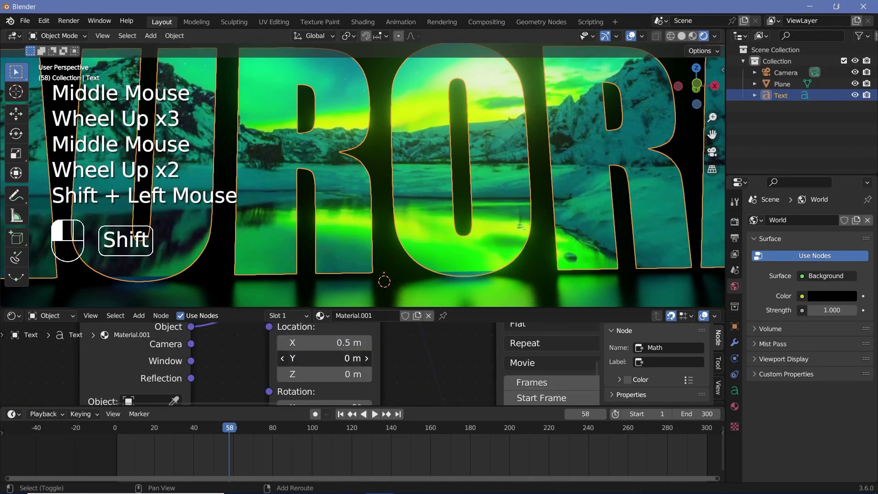
pyautogui.moveTo(325, 358)
pyautogui.keyDown('shift'); pyautogui.mouseDown()
pyautogui.moveTo(348, 358)
pyautogui.moveTo(338, 358)
pyautogui.mouseUp(); pyautogui.keyUp('shift')
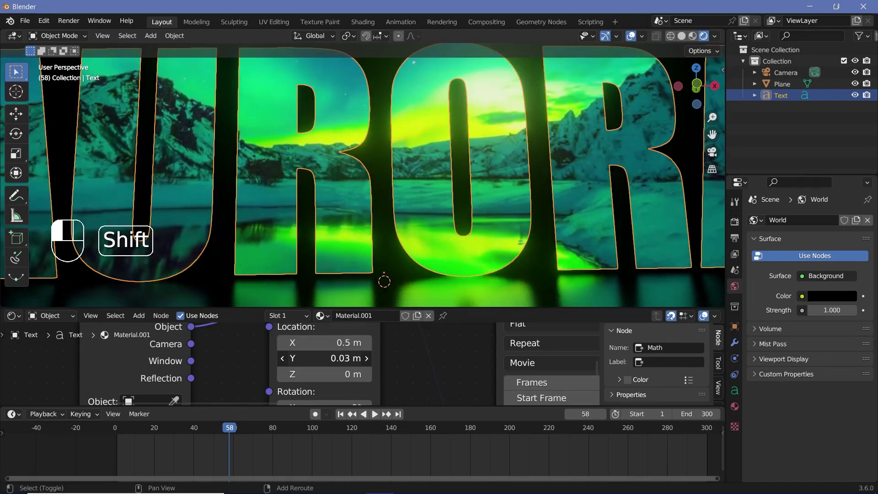
# - Frame the AURORA text and play the animation to frame 102 to preview
pyautogui.scroll(-4, 363, 248)
pyautogui.scroll(3, 363, 248)
pyautogui.middleClick(363, 248)
pyautogui.scroll(-3, 363, 248)
pyautogui.press('space')
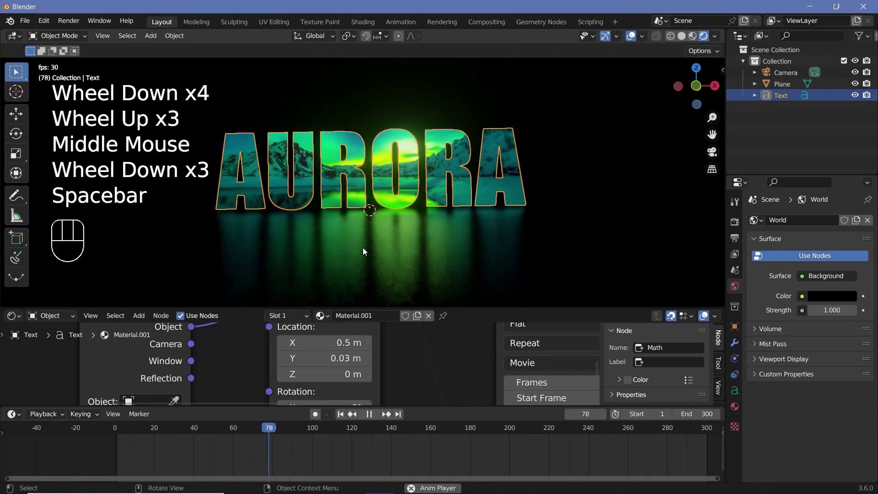
pyautogui.press('space')
pyautogui.moveTo(473, 206); pyautogui.dragTo(518, 203, button='middle')
# - Set the AURORA text's Extrude to 0.02 m and orbit around to inspect its depth
pyautogui.scroll(2, 518, 202)
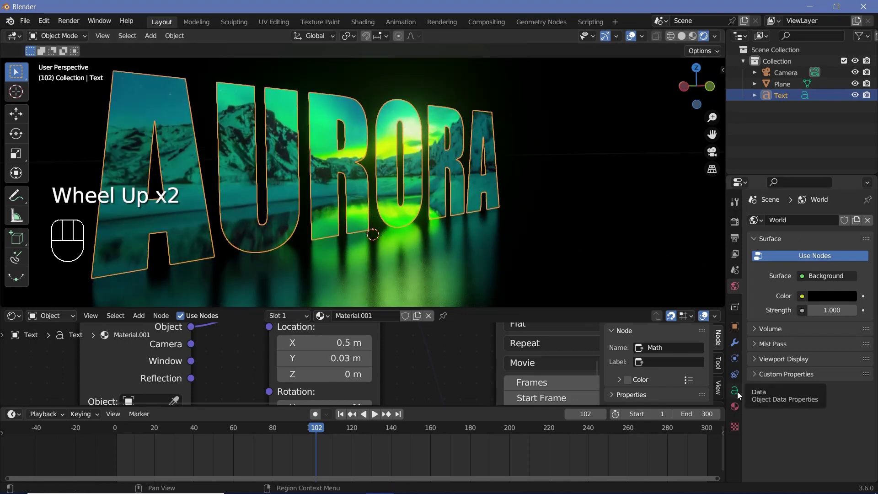
pyautogui.click(735, 391)
pyautogui.click(854, 366)
pyautogui.click(854, 366)
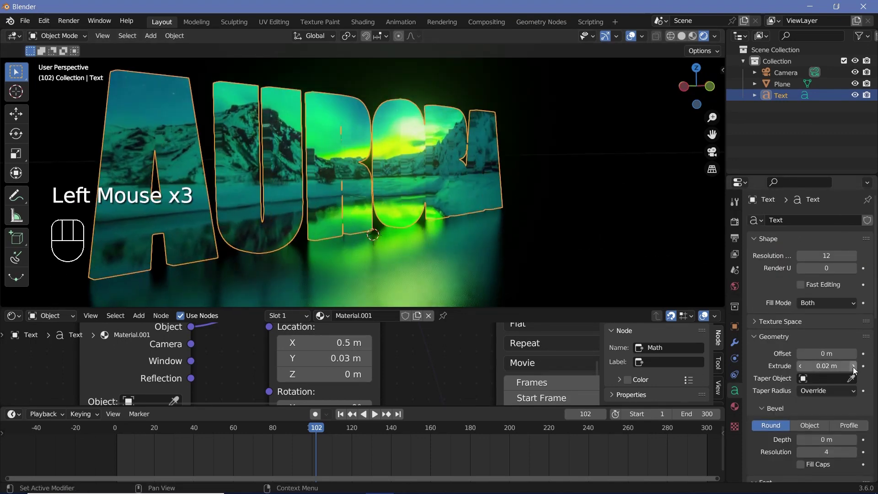
pyautogui.moveTo(523, 175); pyautogui.dragTo(512, 174, button='middle')
pyautogui.scroll(2, 512, 175)
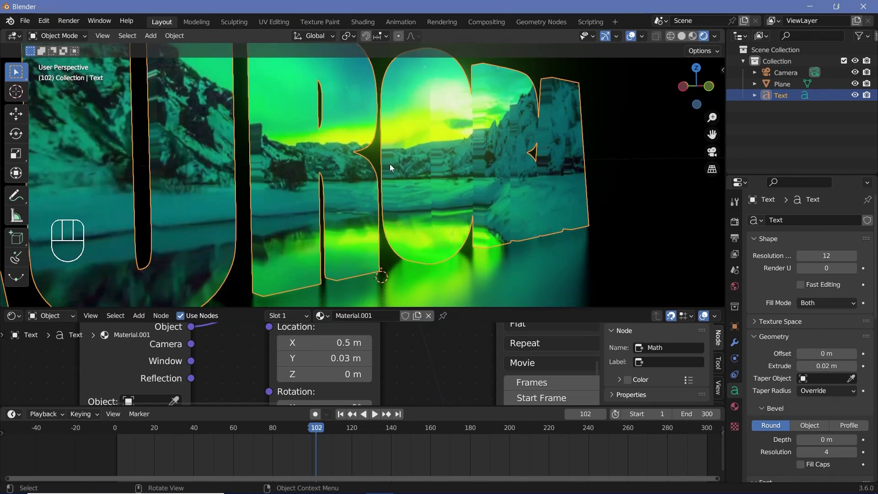
pyautogui.scroll(-2, 393, 166)
pyautogui.moveTo(400, 157); pyautogui.dragTo(335, 161, button='middle')
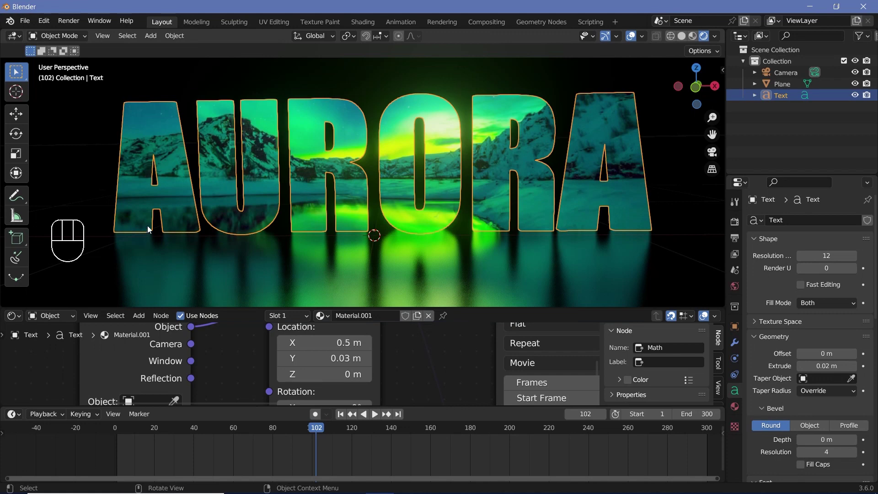
pyautogui.scroll(-2, 211, 210)
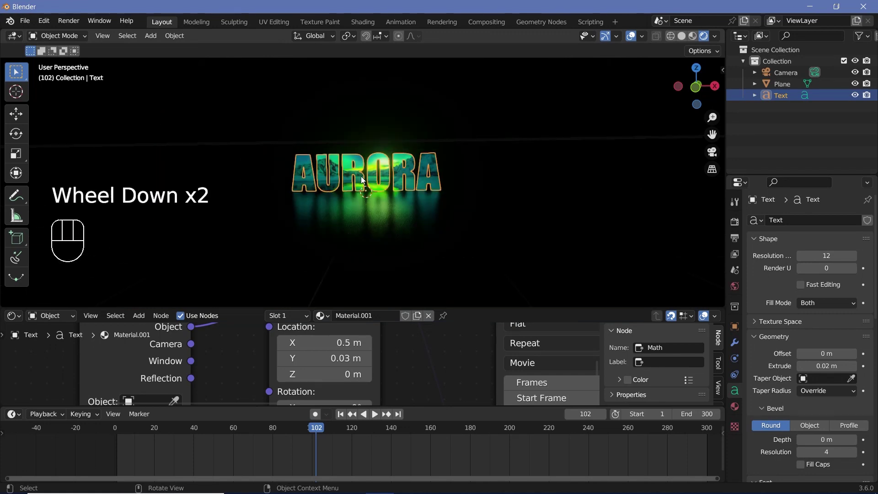
# - Clear the camera's location and rotation, then tilt it 90° about X
pyautogui.moveTo(378, 209)
pyautogui.mouseDown(button='middle')
pyautogui.moveTo(417, 244)
pyautogui.moveTo(368, 200)
pyautogui.mouseUp(button='middle')
pyautogui.click(787, 70)
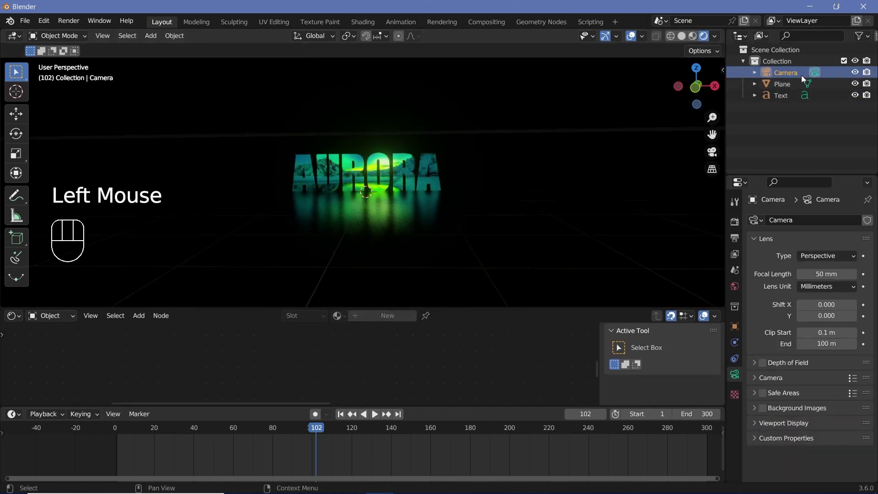
pyautogui.hotkey('alt', 'g')
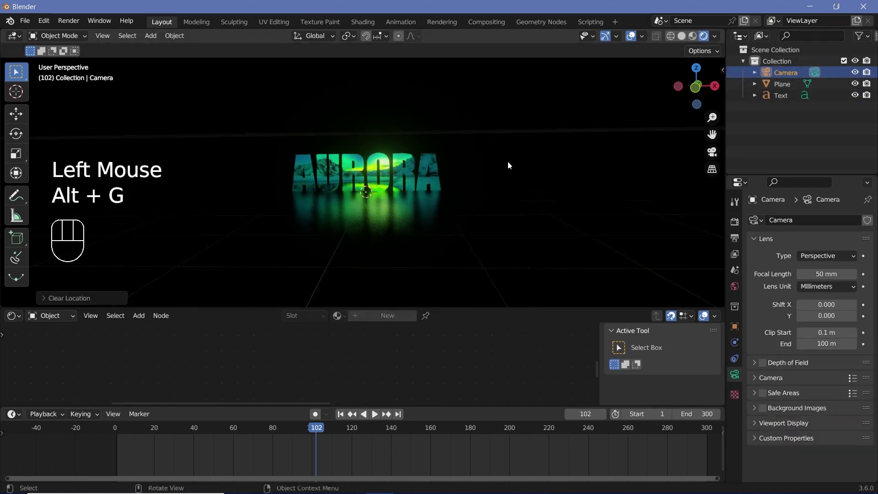
pyautogui.hotkey('alt', 'r')
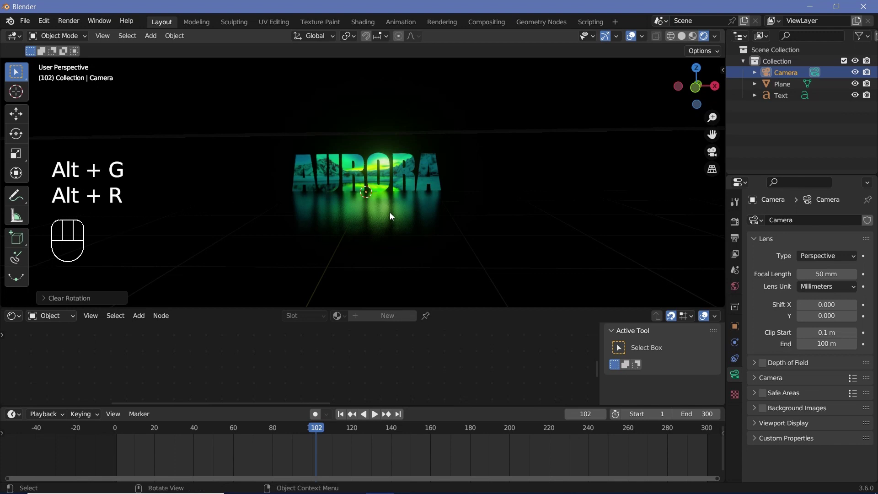
pyautogui.press('Return')
pyautogui.moveTo(390, 212); pyautogui.dragTo(377, 243, button='middle')
pyautogui.write('r')
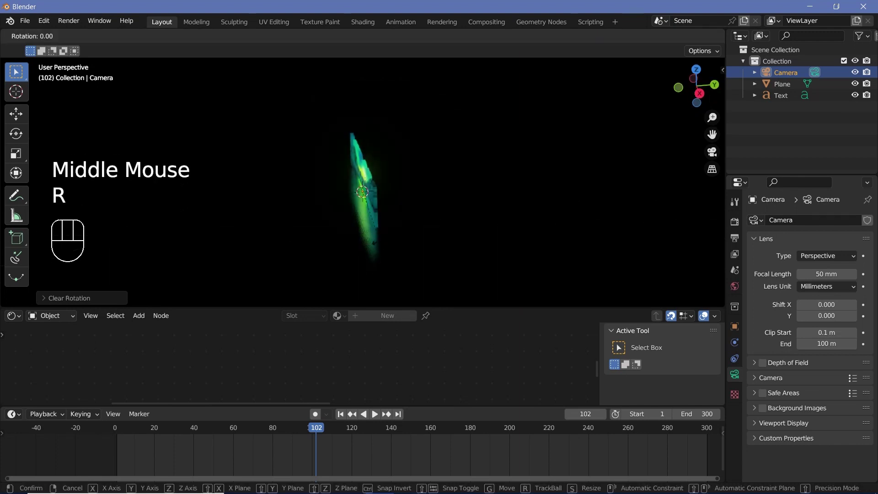
pyautogui.write('x90')
pyautogui.press('Return')
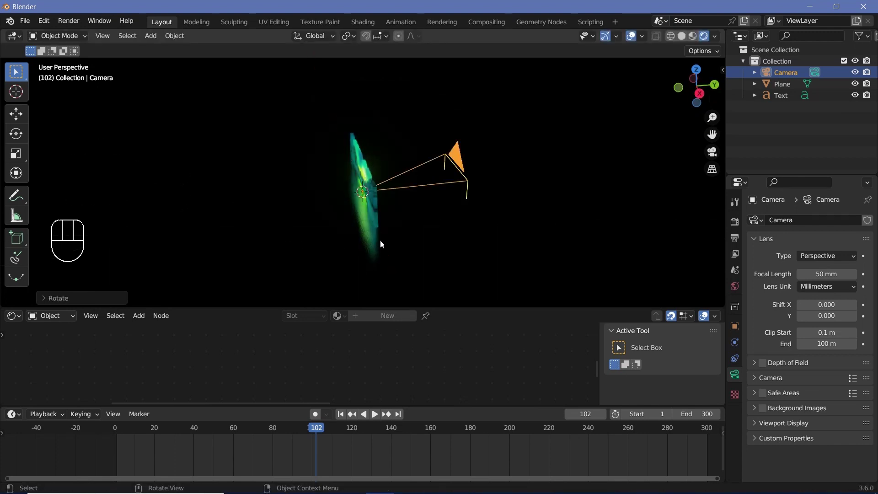
# - Move the camera in front of AURORA along Y and adjust its Z height to frame it
pyautogui.moveTo(380, 240); pyautogui.dragTo(429, 220, button='middle')
pyautogui.press('g')
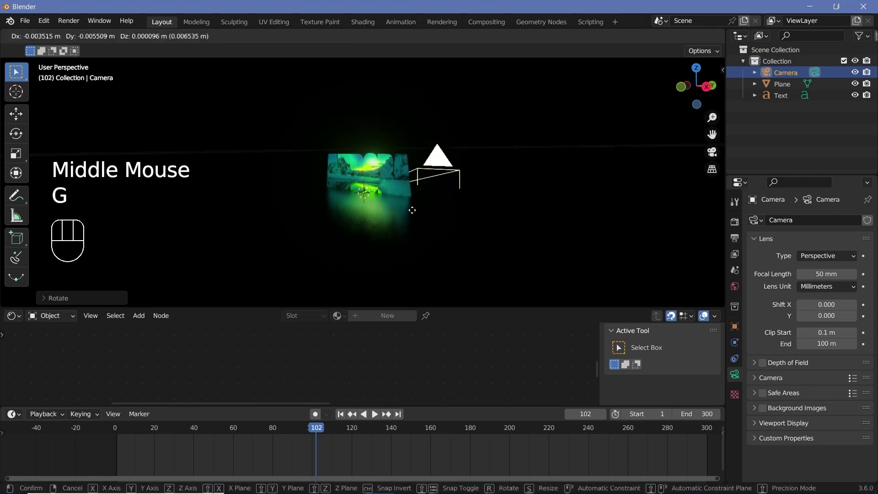
pyautogui.click(412, 191)
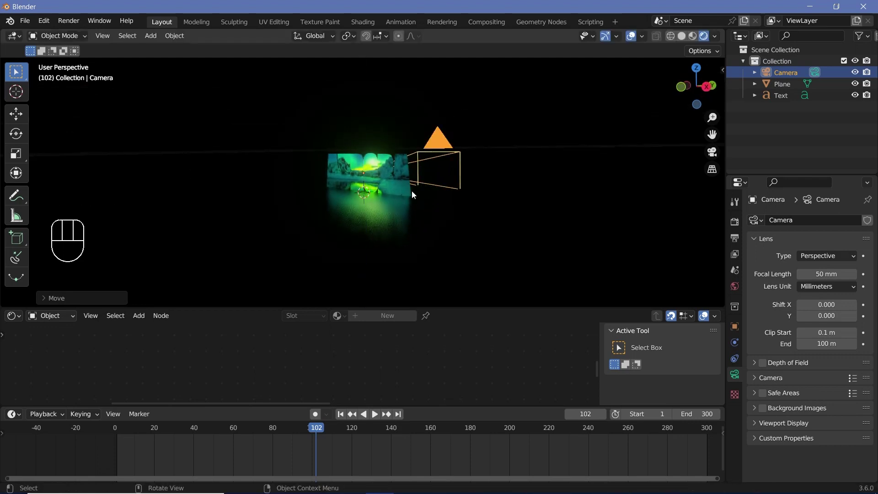
pyautogui.press('g')
pyautogui.press('y')
pyautogui.click(191, 253)
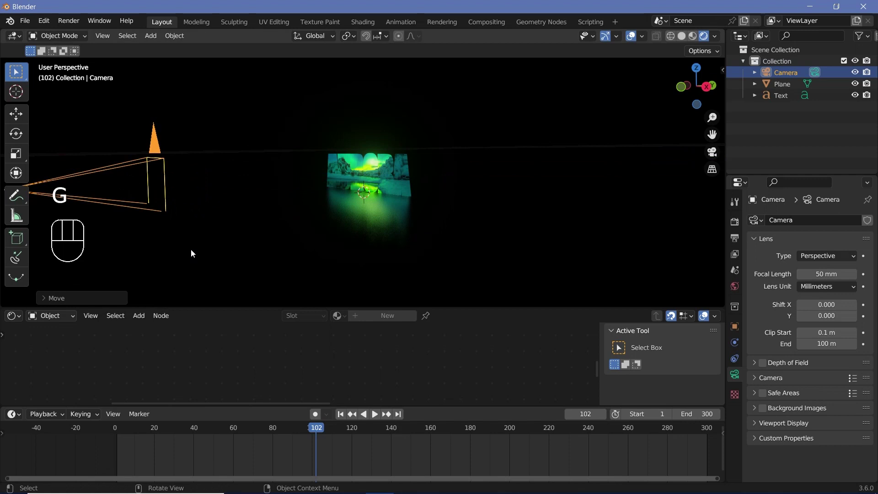
pyautogui.press('KP_0')
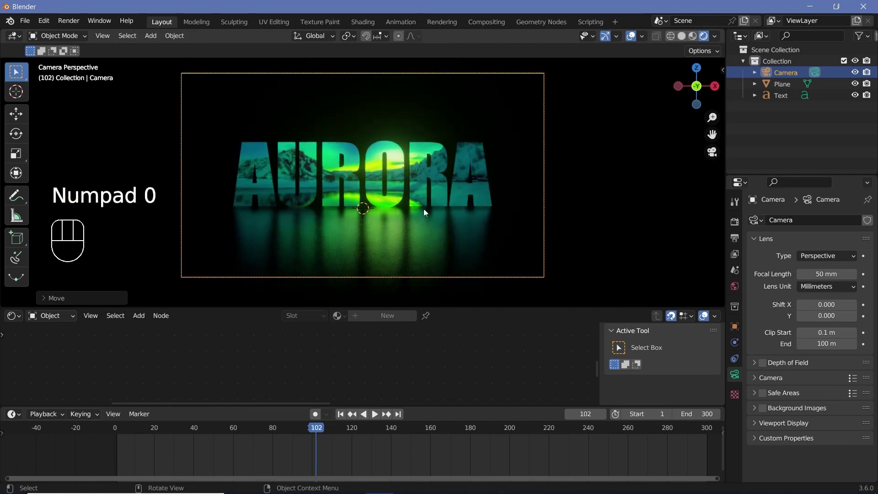
pyautogui.press('g')
pyautogui.press('z')
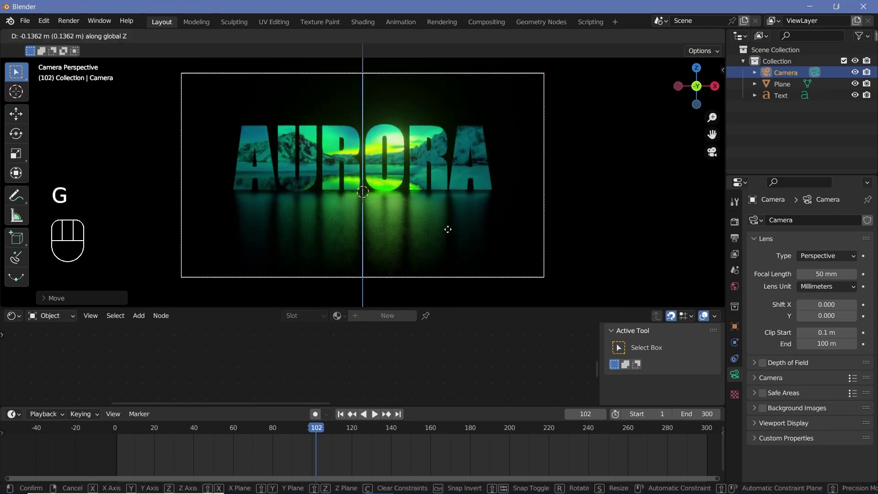
pyautogui.click(448, 230)
pyautogui.press('KP_0')
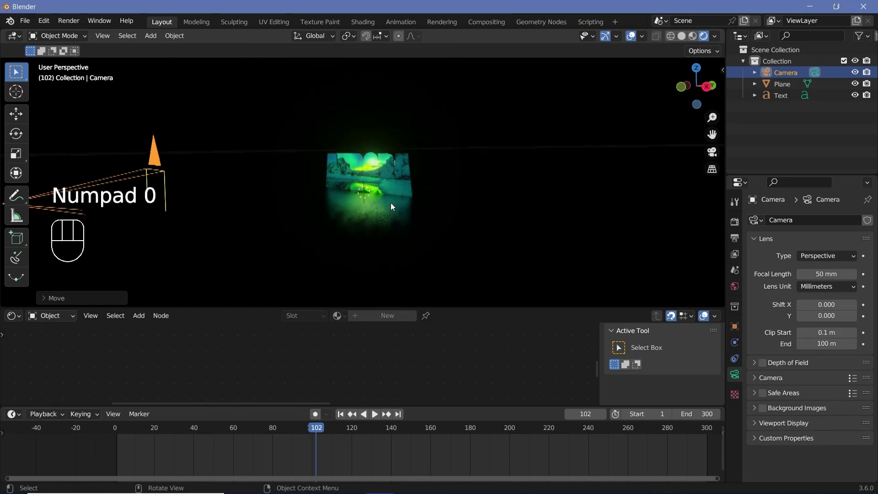
# - Snap the 3D cursor to the camera and select the AURORA text
pyautogui.scroll(-2, 317, 226)
pyautogui.hotkey('shift', 's')
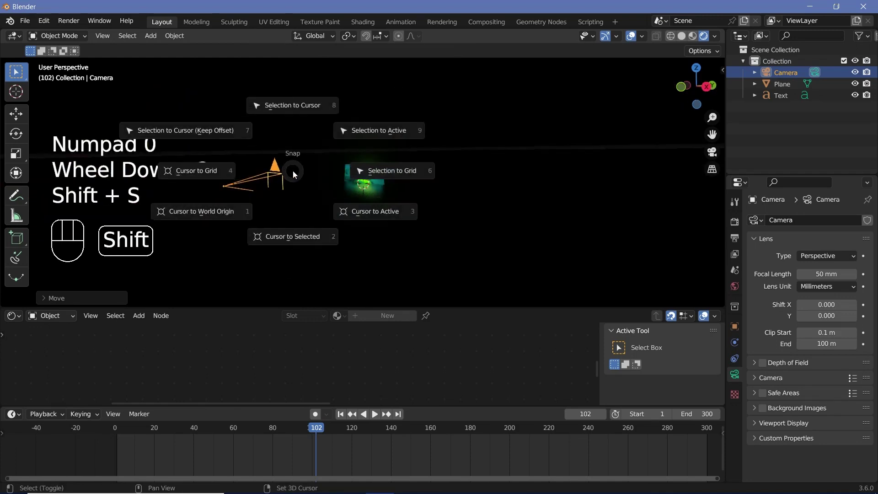
pyautogui.click(291, 219)
pyautogui.moveTo(293, 219); pyautogui.dragTo(277, 263, button='middle')
pyautogui.keyDown('shift'); pyautogui.moveTo(326, 294); pyautogui.dragTo(320, 279, button='middle'); pyautogui.keyUp('shift')
pyautogui.scroll(2, 320, 278)
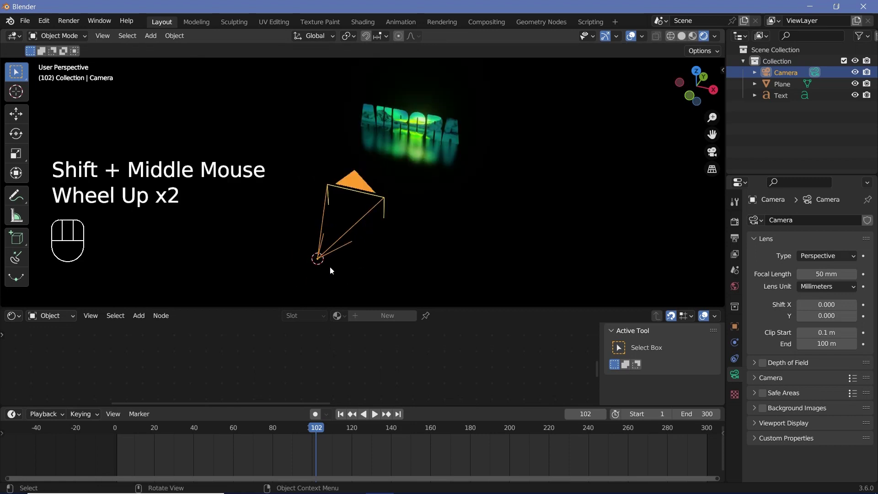
pyautogui.click(399, 126)
pyautogui.moveTo(399, 125); pyautogui.dragTo(392, 197, button='middle')
pyautogui.scroll(3, 375, 141)
pyautogui.scroll(1, 392, 197)
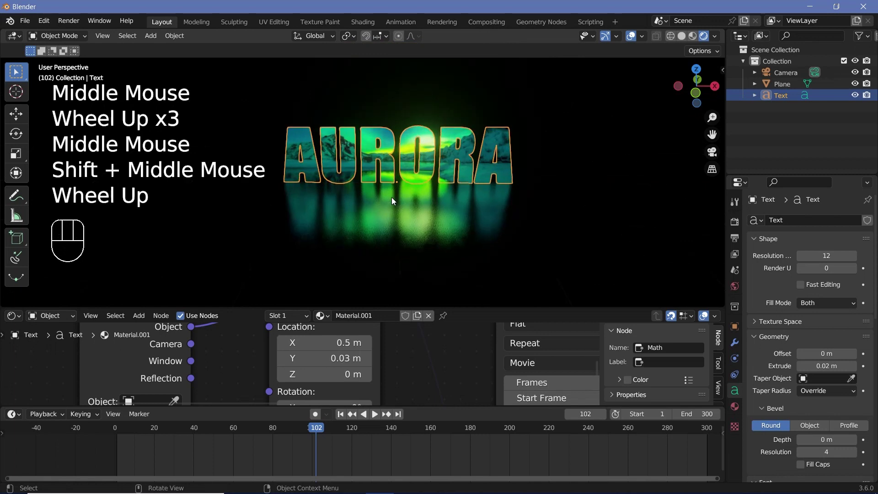
# - Duplicate the AURORA text and retype the copy as OCEAN
pyautogui.hotkey('shift', 'd')
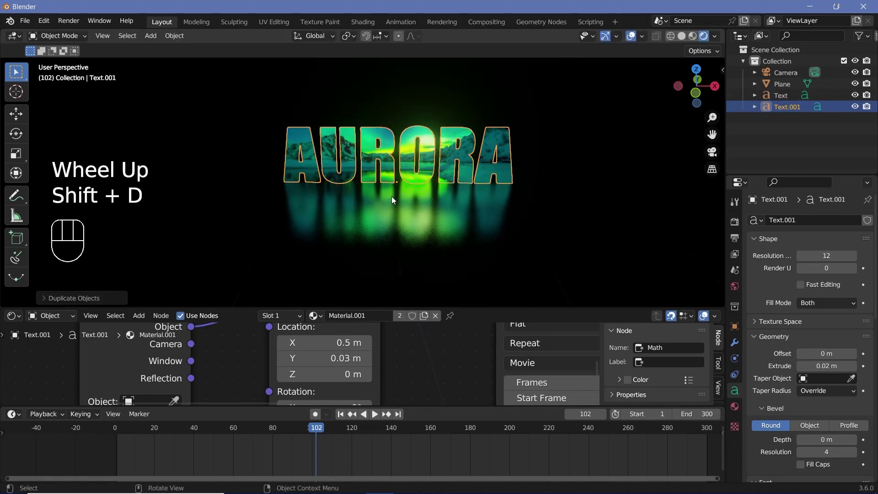
pyautogui.press('Tab')
pyautogui.press('BackSpace')
pyautogui.press('BackSpace')
pyautogui.press('BackSpace')
pyautogui.press('BackSpace')
pyautogui.press('BackSpace')
pyautogui.press('BackSpace')
pyautogui.press('BackSpace')
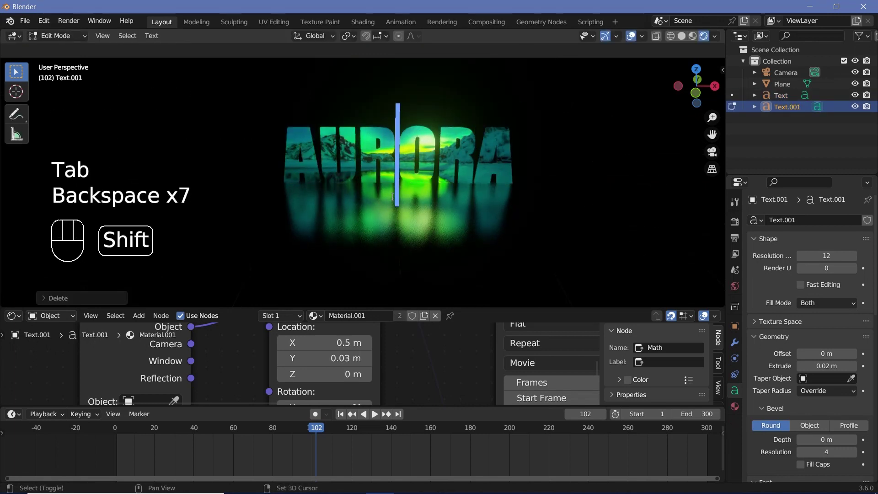
pyautogui.write('OCEAN')
pyautogui.press('Tab')
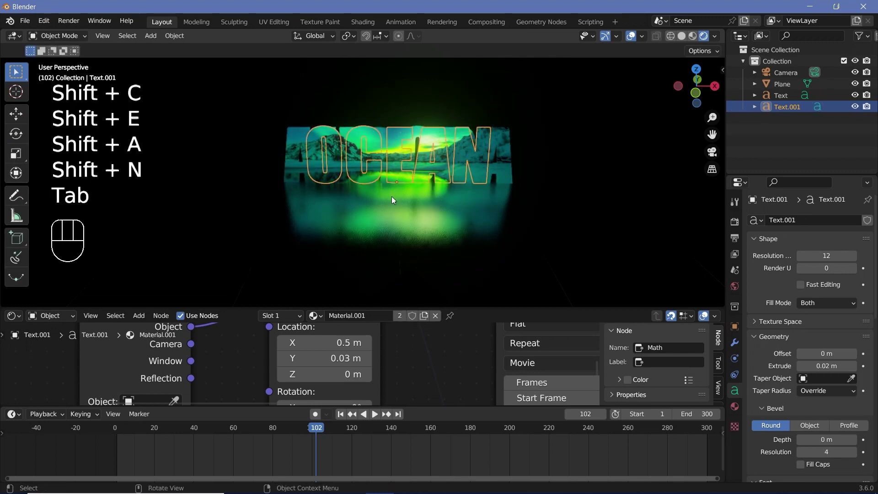
# - Duplicate the OCEAN text in place and retype the copy as RIVER
pyautogui.hotkey('shift', 'd')
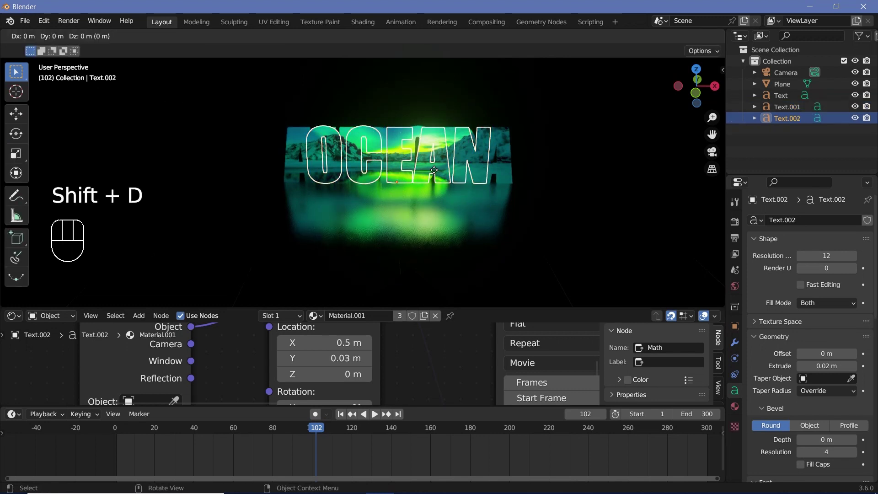
pyautogui.rightClick(435, 170)
pyautogui.press('Tab')
pyautogui.press('BackSpace')
pyautogui.press('BackSpace')
pyautogui.press('BackSpace')
pyautogui.press('BackSpace')
pyautogui.press('BackSpace')
pyautogui.press('BackSpace')
pyautogui.write('R')
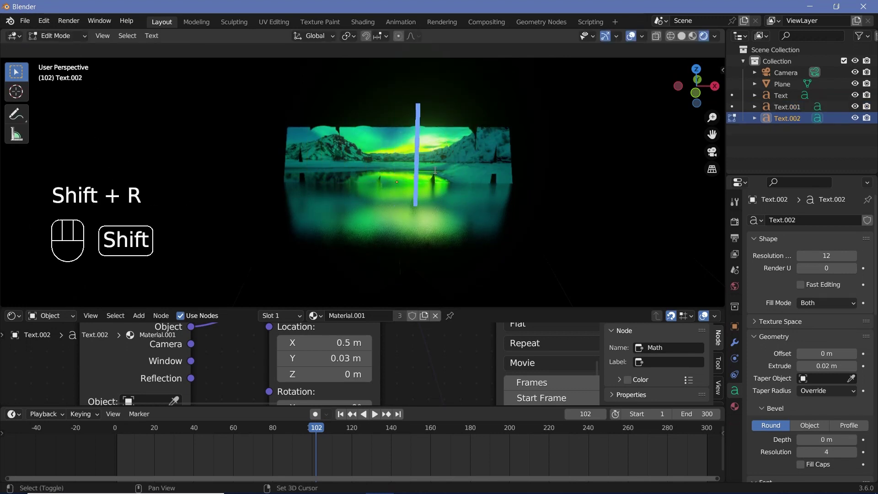
pyautogui.write('IVER')
pyautogui.press('Tab')
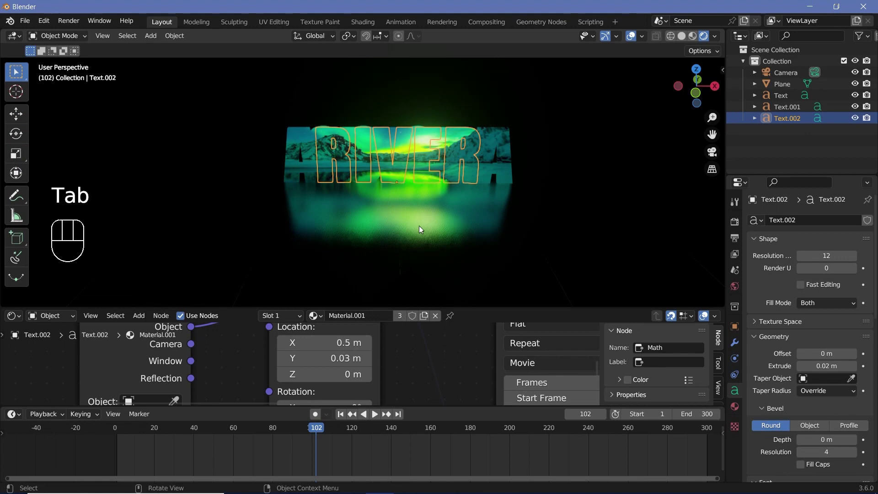
# - Give RIVER its own material copy with waterfall footage, and hide the other texts
pyautogui.moveTo(360, 331); pyautogui.dragTo(348, 360, button='middle')
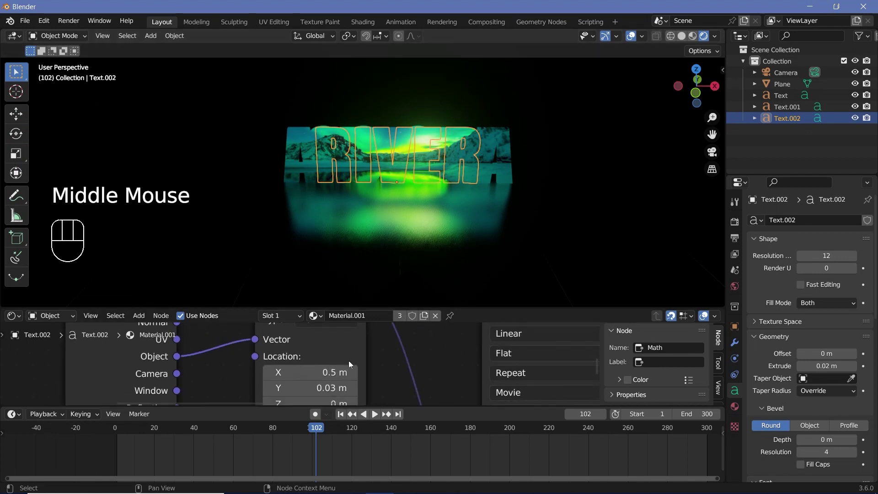
pyautogui.click(425, 317)
pyautogui.click(388, 369)
pyautogui.scroll(-4, 388, 368)
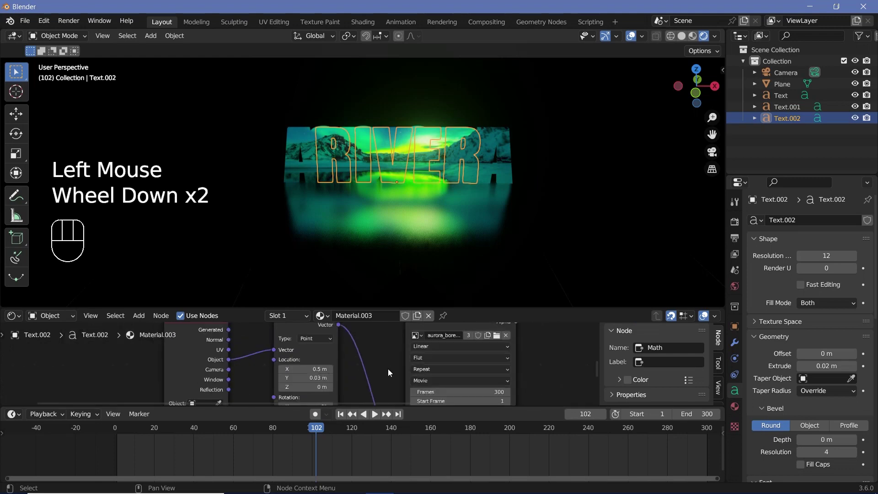
pyautogui.moveTo(388, 369); pyautogui.dragTo(380, 352, button='middle')
pyautogui.scroll(5, 375, 349)
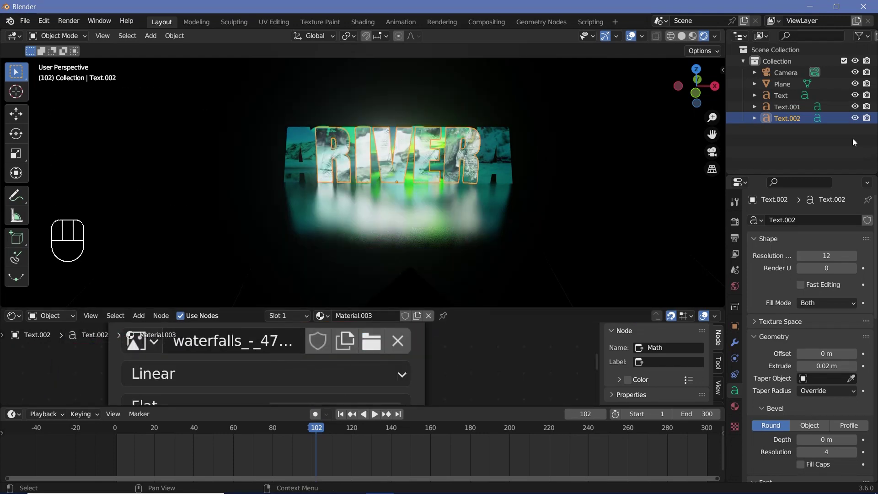
pyautogui.click(856, 106)
pyautogui.click(855, 96)
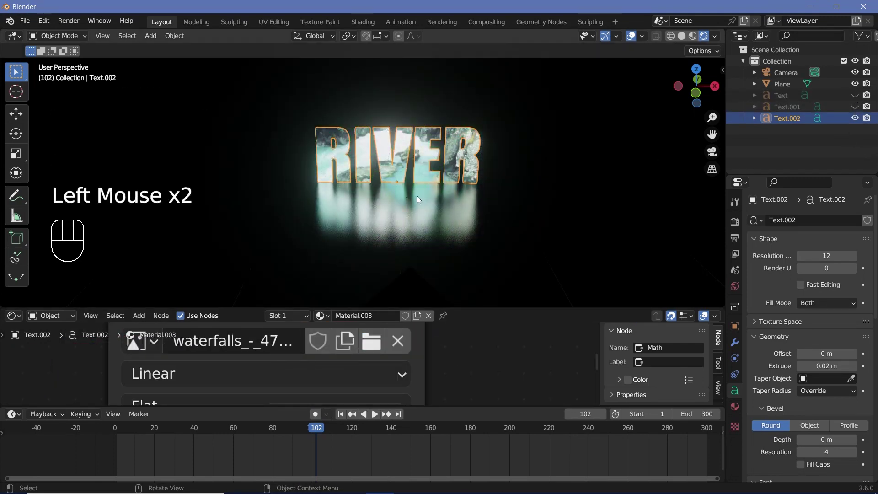
# - Raise the Value node feeding Multiply and Combine XYZ from 0.460 to 0.660
pyautogui.scroll(3, 402, 197)
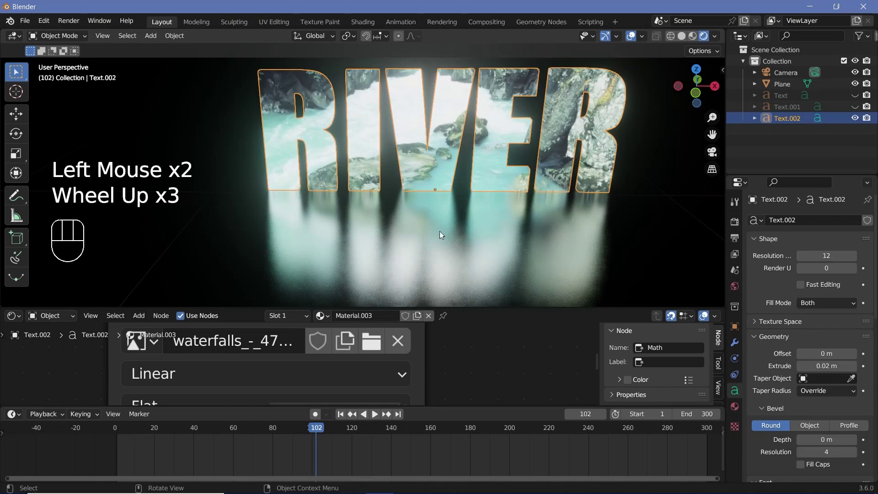
pyautogui.scroll(-4, 449, 361)
pyautogui.moveTo(449, 361); pyautogui.dragTo(366, 363, button='middle')
pyautogui.moveTo(522, 358); pyautogui.dragTo(283, 386, button='middle')
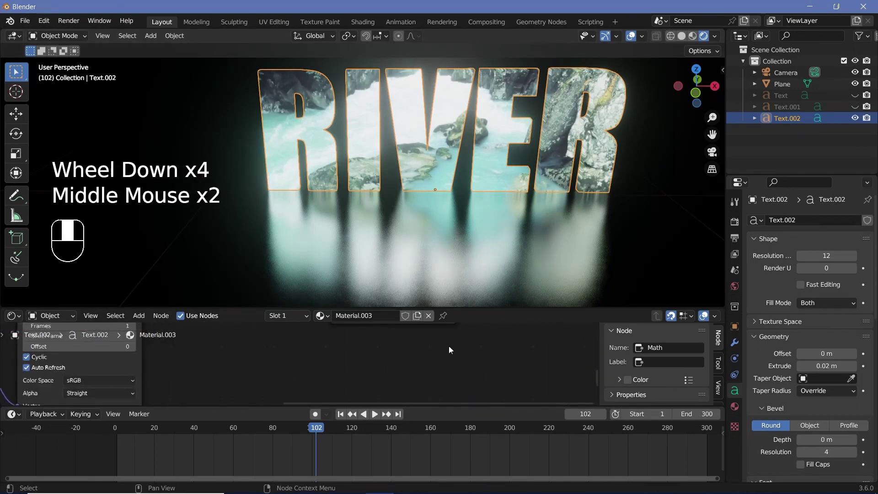
pyautogui.scroll(-3, 448, 346)
pyautogui.moveTo(449, 346); pyautogui.dragTo(424, 368, button='middle')
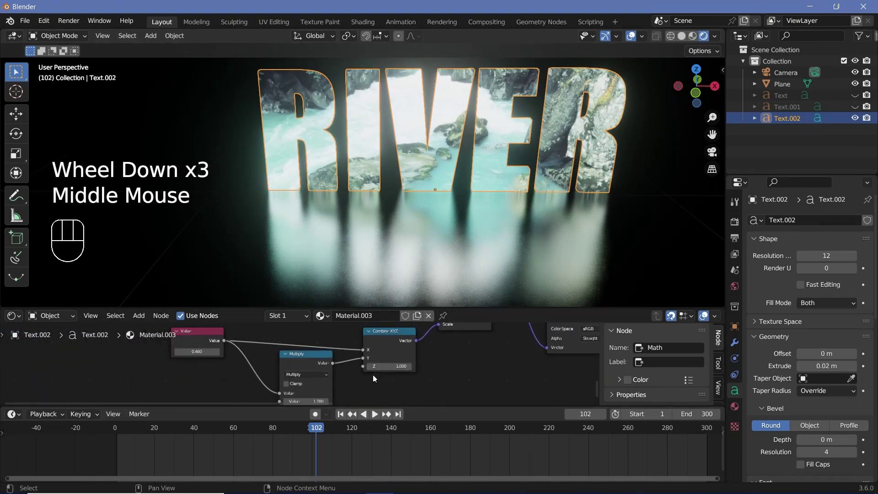
pyautogui.keyDown('shift'); pyautogui.moveTo(196, 351); pyautogui.dragTo(222, 351); pyautogui.keyUp('shift')
pyautogui.scroll(-2, 484, 376)
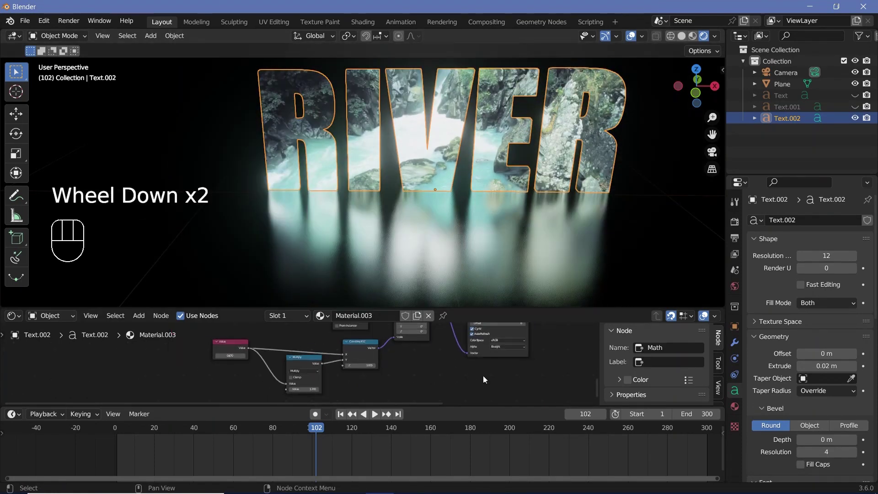
pyautogui.scroll(2, 386, 379)
pyautogui.moveTo(483, 375); pyautogui.dragTo(370, 355, button='middle')
pyautogui.scroll(2, 369, 355)
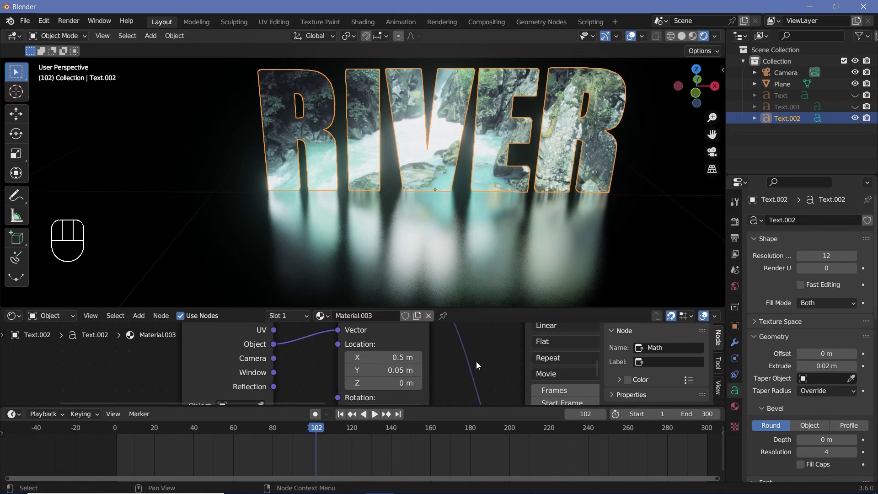
# - Show only OCEAN and give it its own material copy with beach footage
pyautogui.scroll(-2, 477, 365)
pyautogui.moveTo(477, 365); pyautogui.dragTo(266, 387, button='middle')
pyautogui.click(855, 118)
pyautogui.click(855, 106)
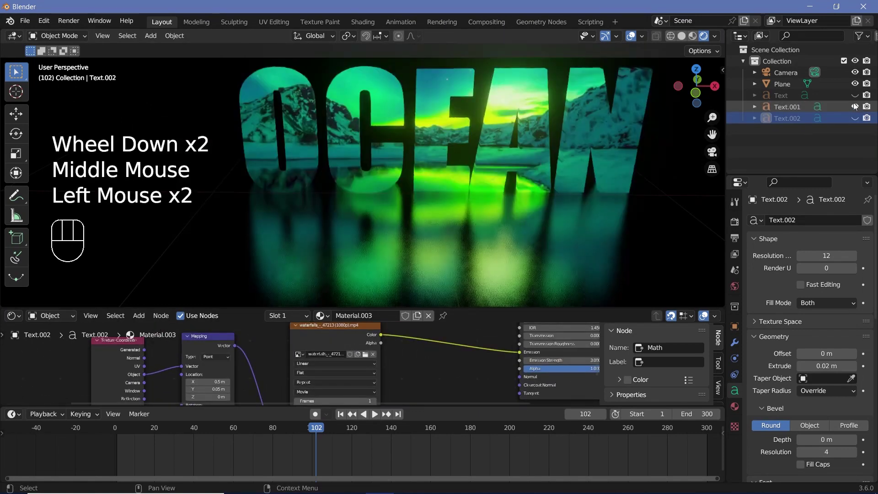
pyautogui.click(779, 112)
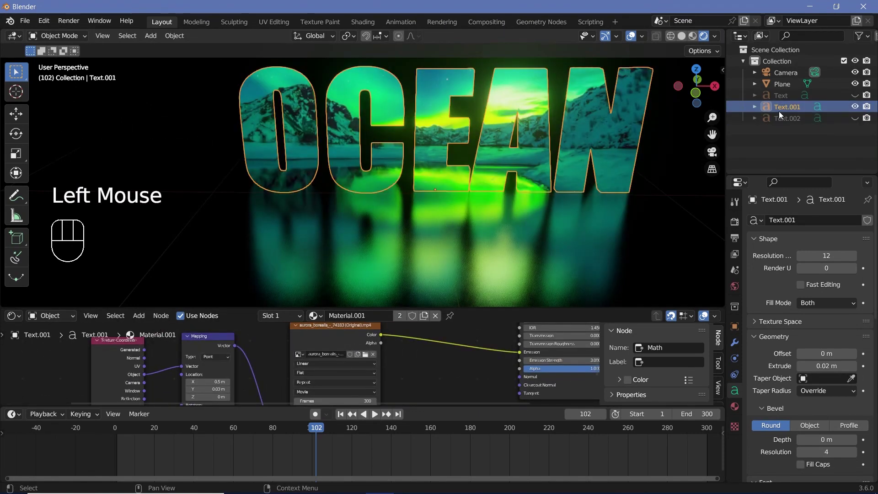
pyautogui.click(424, 316)
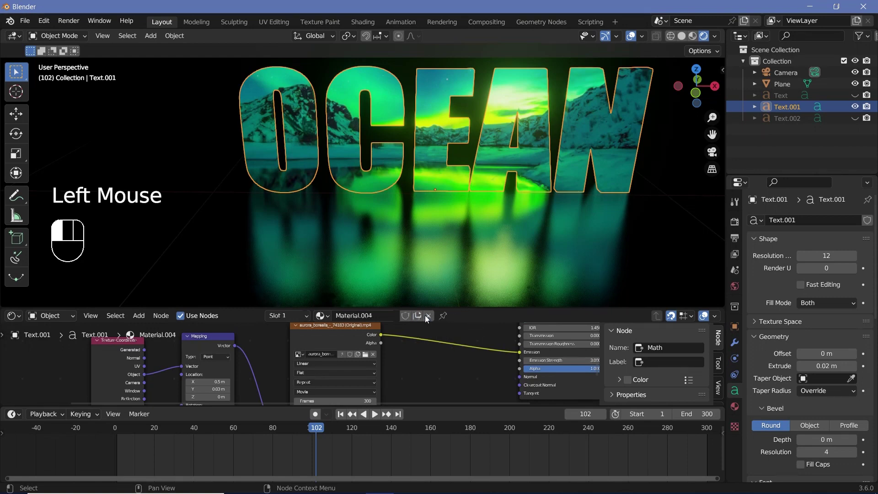
pyautogui.scroll(3, 396, 378)
pyautogui.moveTo(396, 379); pyautogui.dragTo(380, 370, button='middle')
pyautogui.scroll(3, 384, 366)
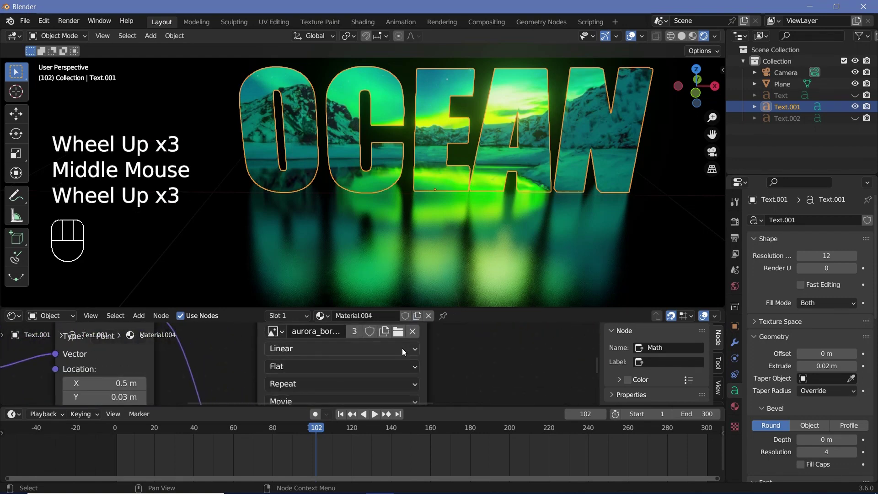
pyautogui.click(400, 335)
# - Set the OCEAN footage's frame count to 300
pyautogui.scroll(-2, 476, 390)
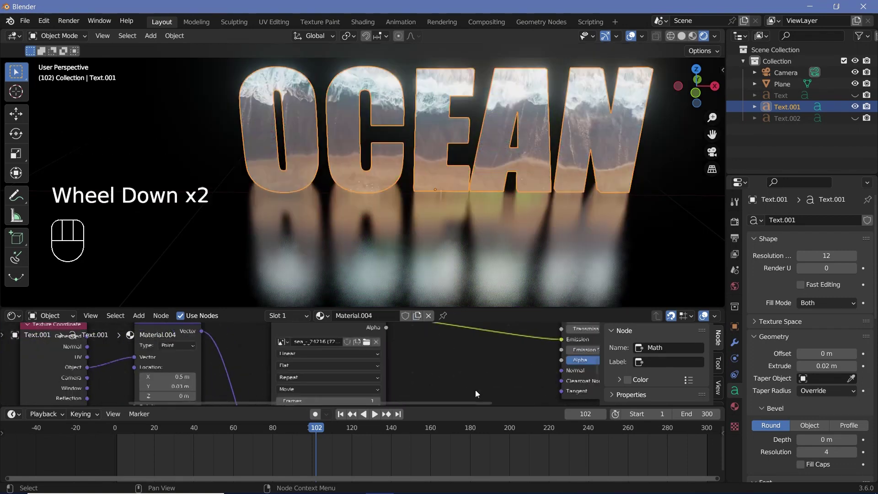
pyautogui.moveTo(475, 390); pyautogui.dragTo(445, 369, button='middle')
pyautogui.scroll(2, 464, 359)
pyautogui.scroll(-2, 463, 356)
pyautogui.scroll(2, 445, 368)
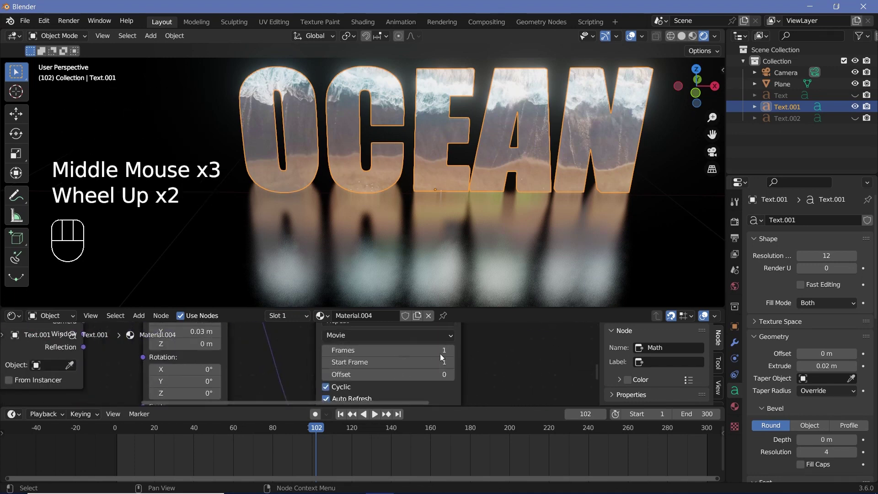
pyautogui.click(388, 350)
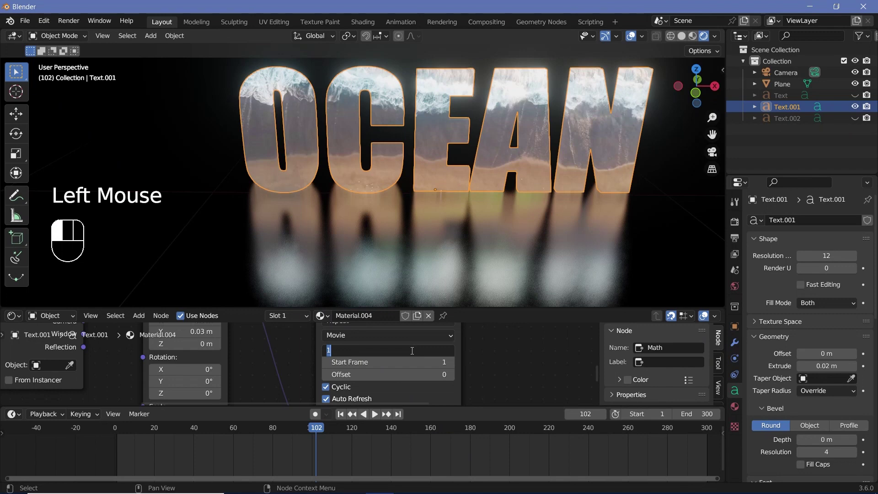
pyautogui.write('300')
# - Play the animation to preview the OCEAN footage and its reflection
pyautogui.scroll(-4, 410, 350)
pyautogui.press('space')
pyautogui.moveTo(411, 350); pyautogui.dragTo(479, 377, button='middle')
pyautogui.press('space')
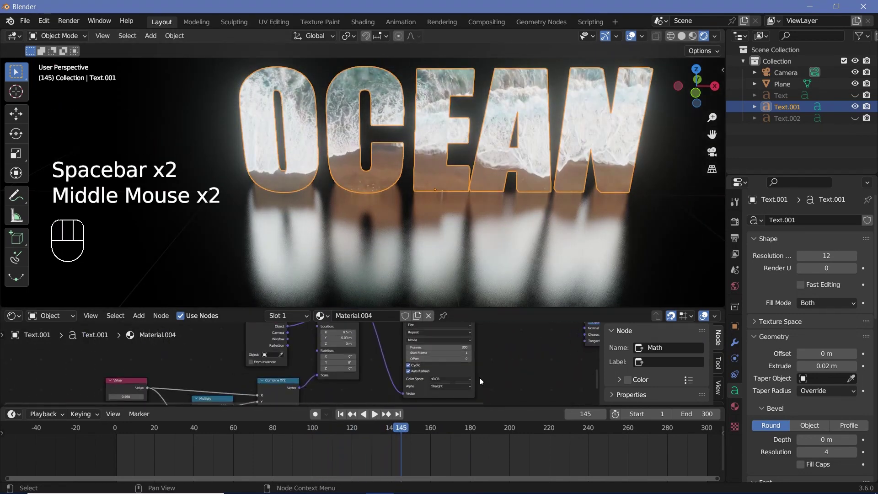
pyautogui.scroll(2, 389, 364)
pyautogui.moveTo(389, 364); pyautogui.dragTo(399, 385, button='middle')
pyautogui.scroll(2, 399, 385)
pyautogui.keyDown('shift'); pyautogui.click(514, 125); pyautogui.keyUp('shift')
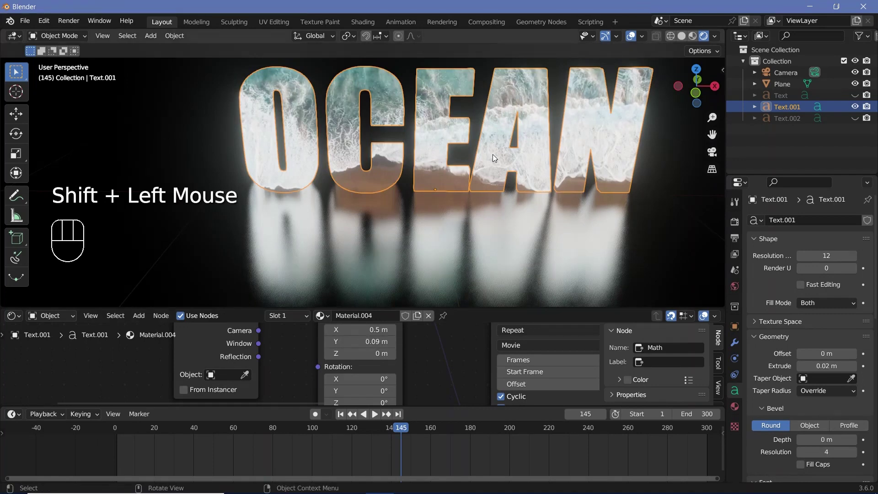
pyautogui.press('space')
pyautogui.scroll(-2, 509, 200)
pyautogui.moveTo(508, 200); pyautogui.dragTo(455, 229, button='middle')
# - Unhide Text and Text.002, then view the scene from top in solid shading
pyautogui.press('KP_0')
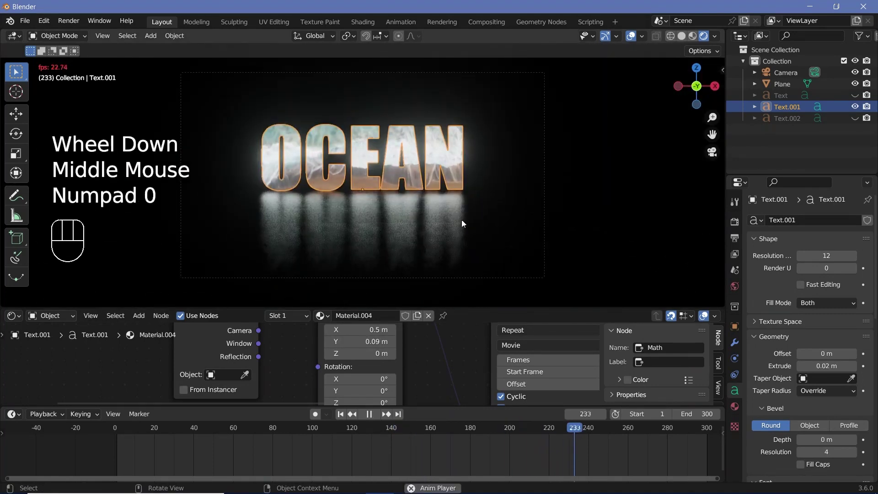
pyautogui.press('space')
pyautogui.click(855, 118)
pyautogui.click(855, 95)
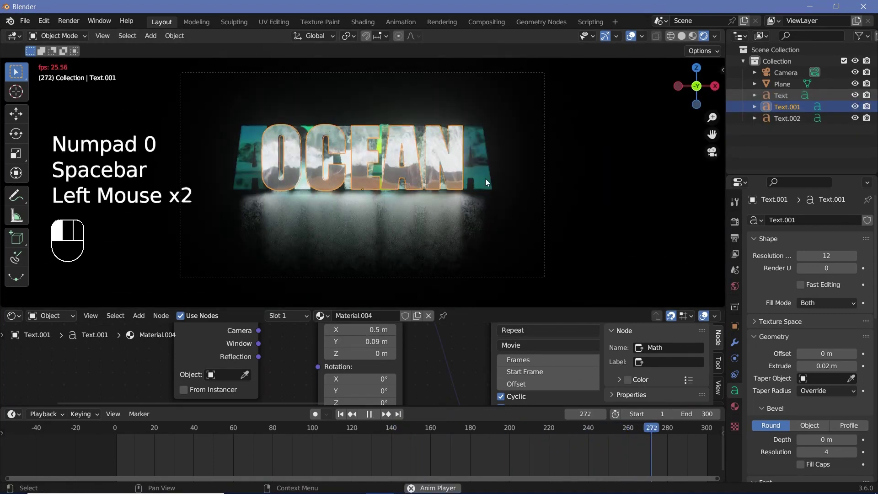
pyautogui.press('space')
pyautogui.press('KP_7')
pyautogui.scroll(-2, 670, 176)
pyautogui.click(681, 36)
pyautogui.scroll(-3, 423, 148)
pyautogui.keyDown('shift'); pyautogui.moveTo(424, 148); pyautogui.dragTo(359, 66, button='middle'); pyautogui.keyUp('shift')
# - Set the pivot point to 3D Cursor and rotate Text.001 120° about Z
pyautogui.click(347, 37)
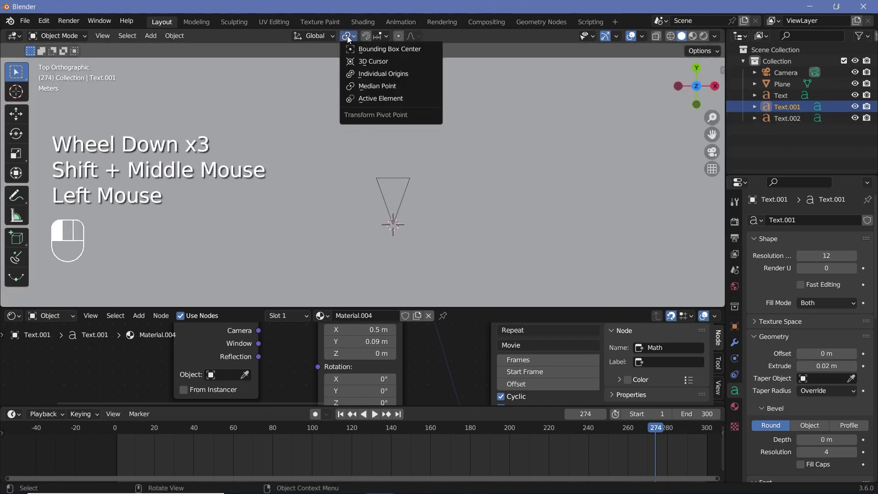
pyautogui.click(374, 62)
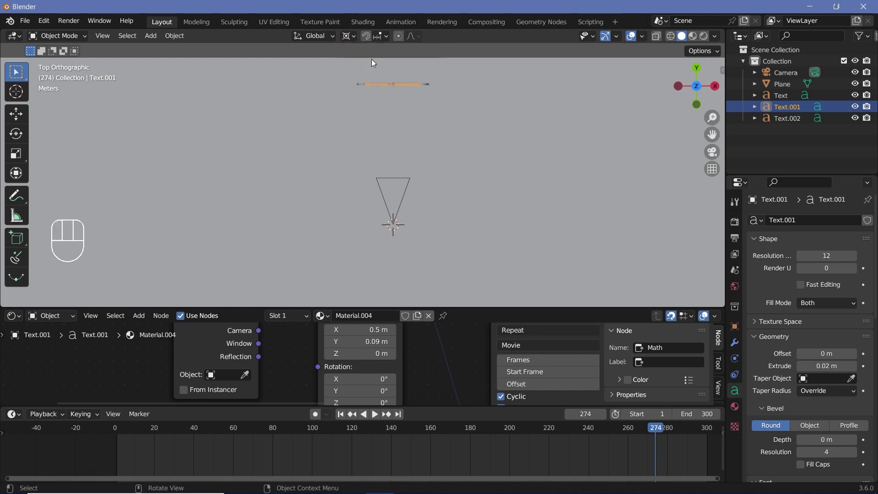
pyautogui.press('r')
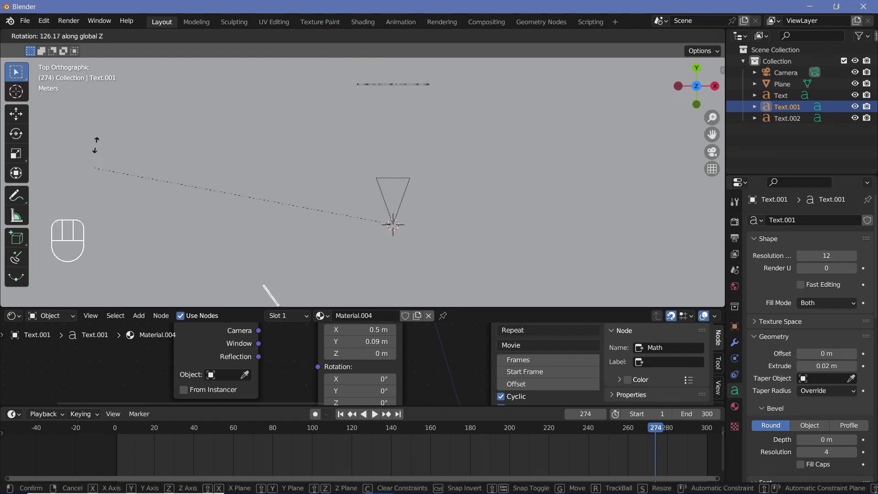
pyautogui.click(402, 230)
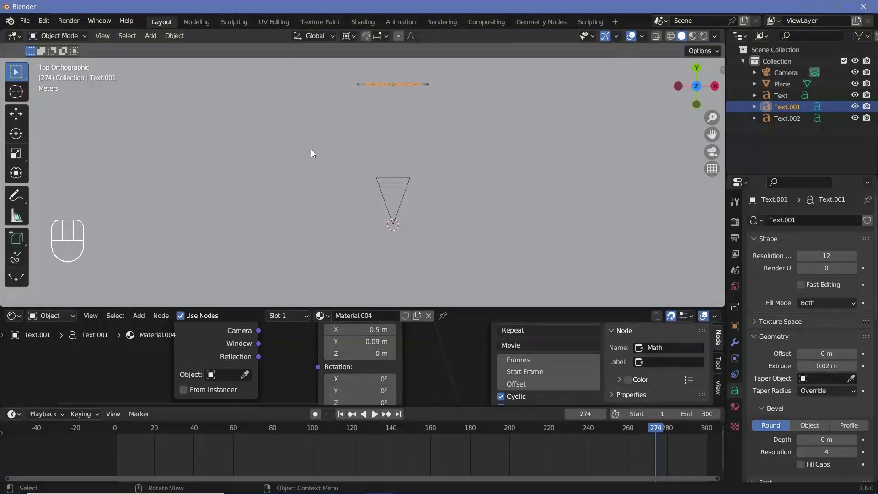
pyautogui.press('r')
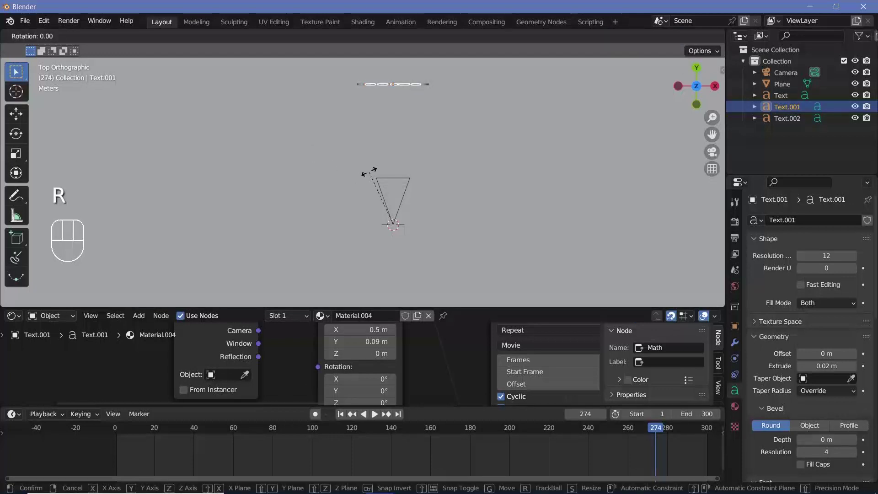
pyautogui.write('z120')
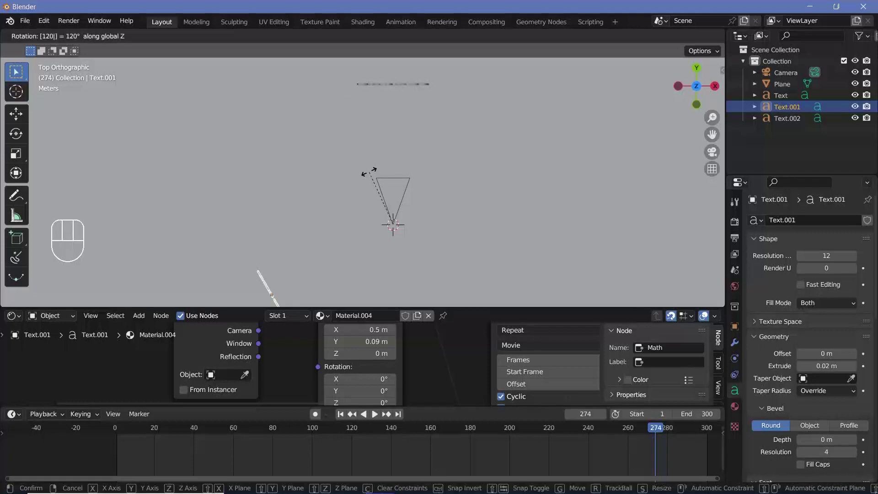
pyautogui.press('Return')
# - Rotate Text.002 -120° about Z around the cursor
pyautogui.click(781, 120)
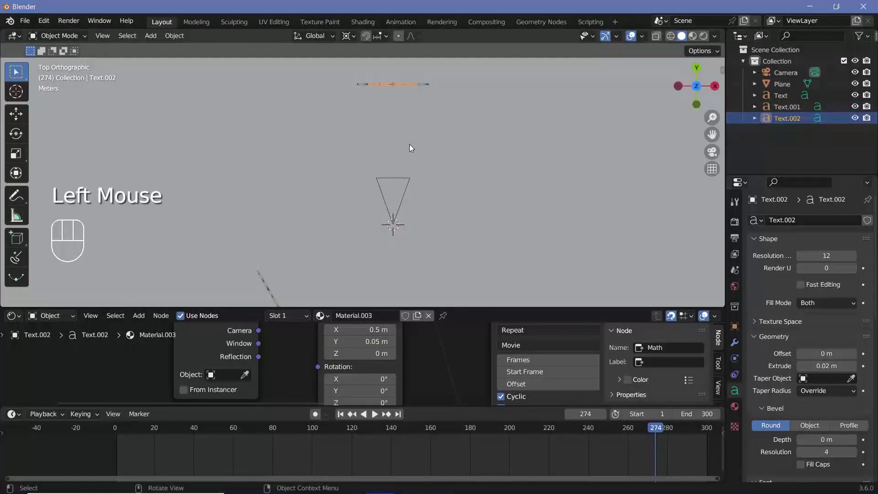
pyautogui.write('rz-120')
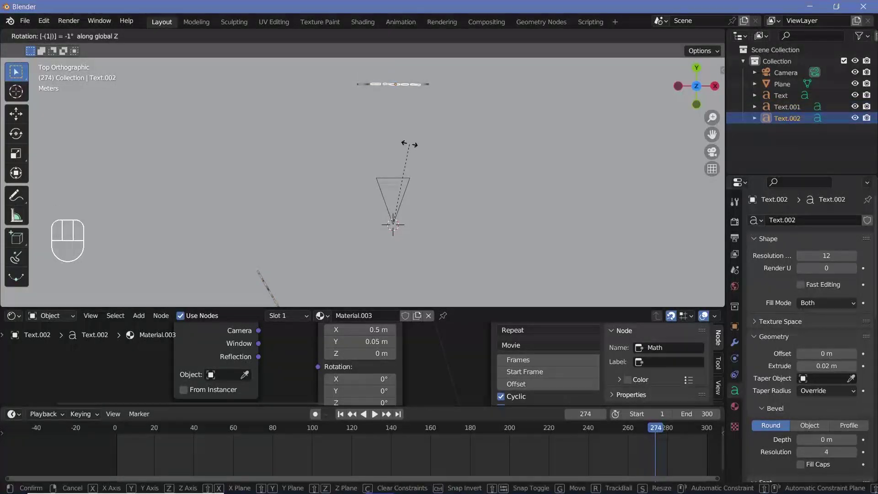
pyautogui.press('Return')
pyautogui.scroll(-2, 387, 93)
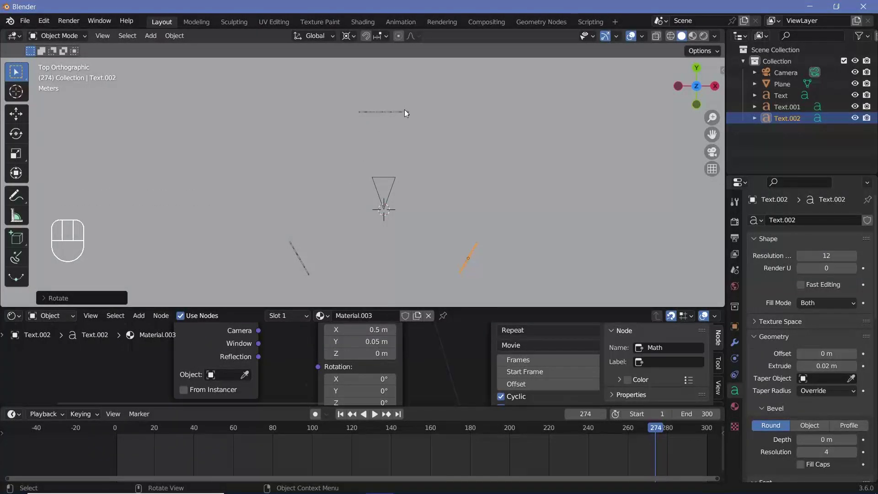
# - Add a Plain Axes empty at the 3D cursor
pyautogui.hotkey('shift', 'a')
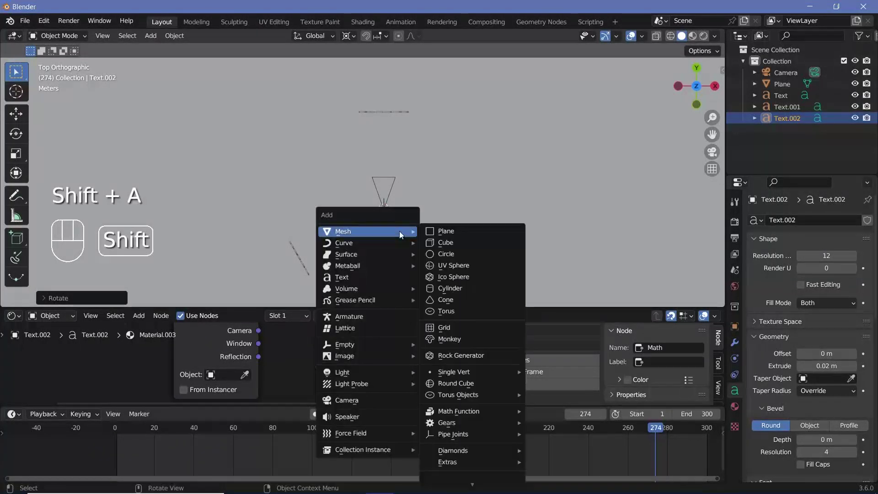
pyautogui.moveTo(402, 344)
pyautogui.click(449, 344)
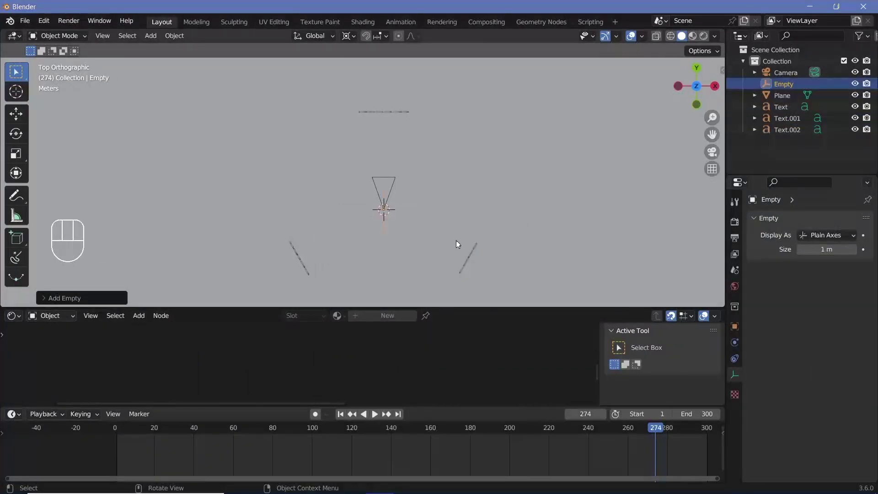
# - Parent the three texts to the empty with Ctrl+P > Object
pyautogui.click(475, 251)
pyautogui.keyDown('shift'); pyautogui.click(303, 263); pyautogui.keyUp('shift')
pyautogui.keyDown('shift'); pyautogui.click(384, 112); pyautogui.keyUp('shift')
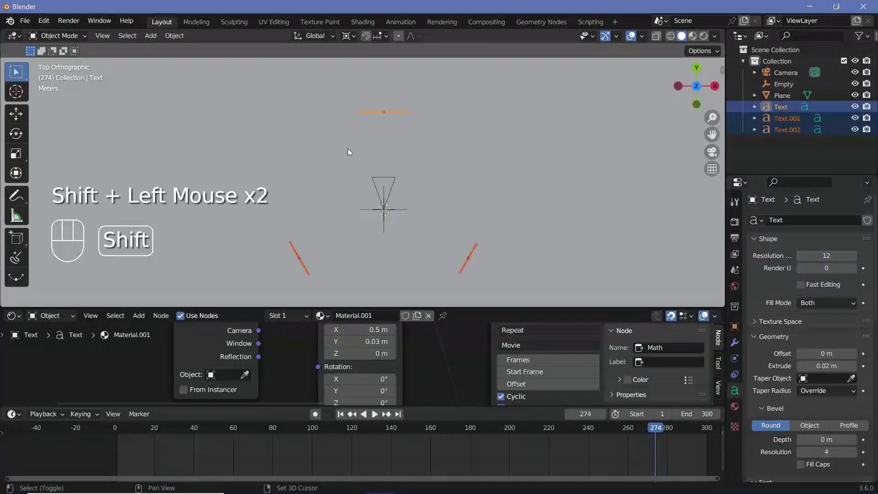
pyautogui.keyDown('shift'); pyautogui.click(383, 227); pyautogui.keyUp('shift')
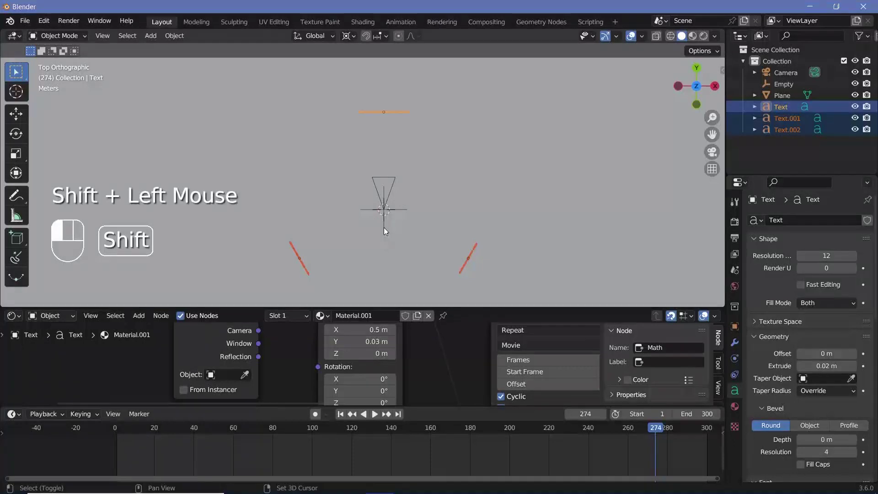
pyautogui.hotkey('ctrl', 'p')
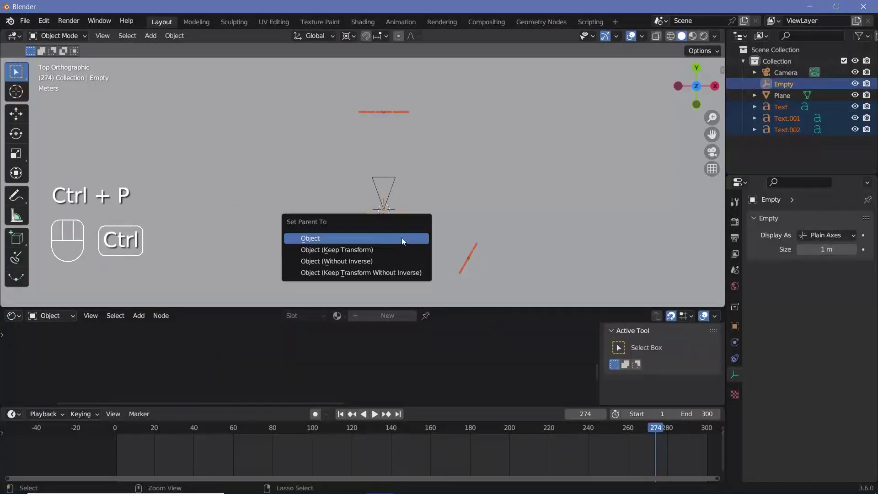
pyautogui.click(402, 238)
pyautogui.click(383, 230)
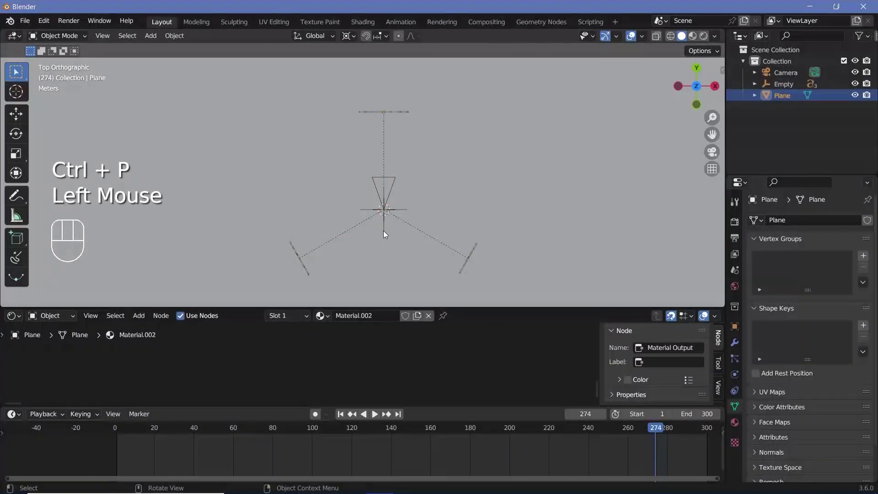
pyautogui.click(383, 229)
# - Cancel the trial rotation and key the Empty's rotation at frame 0
pyautogui.press('r')
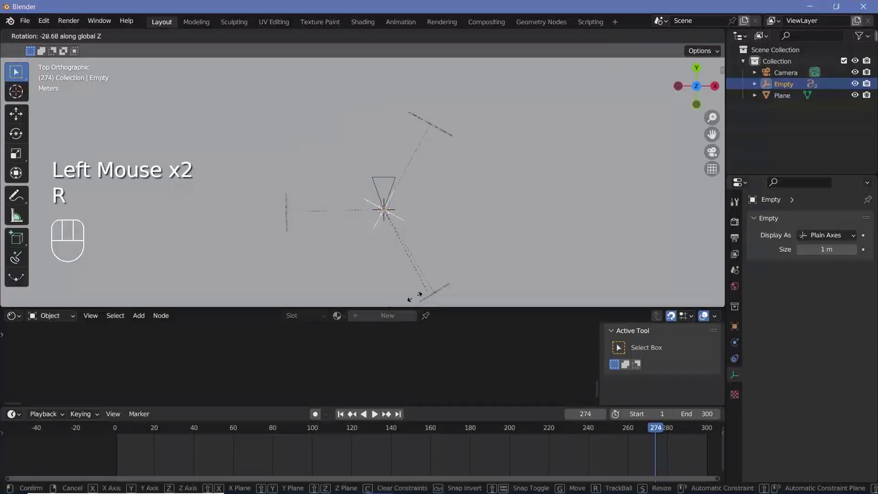
pyautogui.rightClick(250, 163)
pyautogui.click(113, 427)
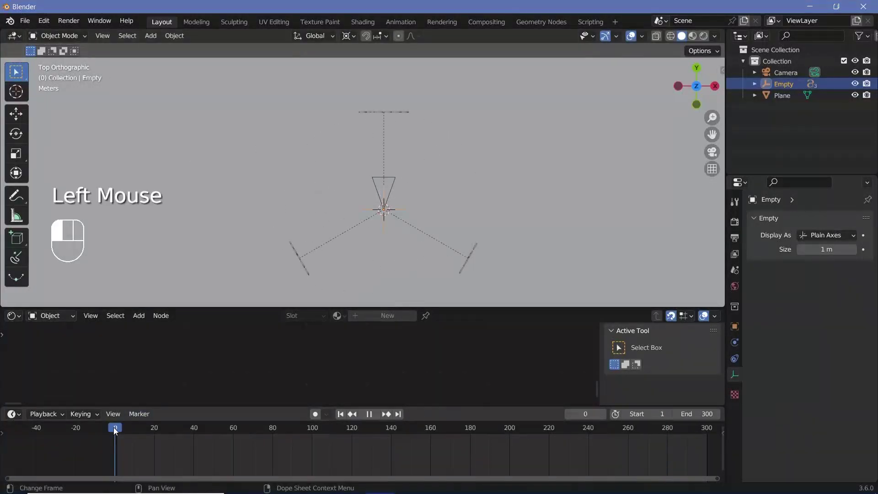
pyautogui.press('i')
pyautogui.click(376, 209)
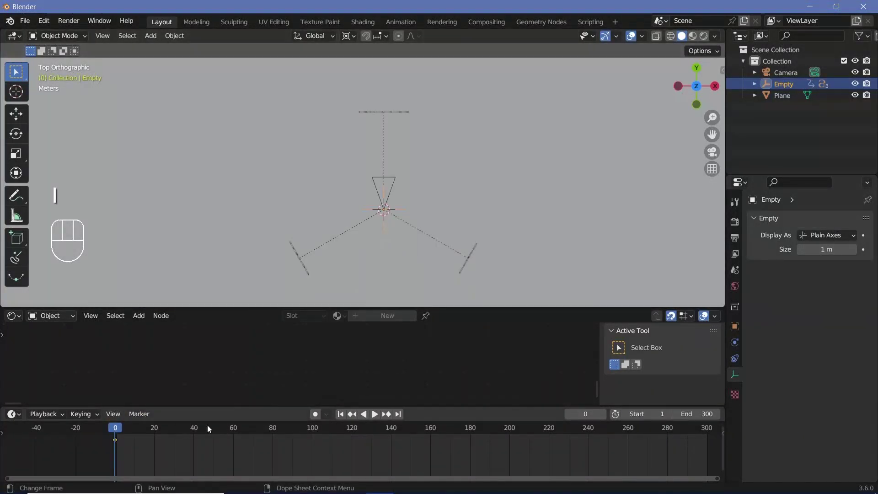
# - Key the Empty's rotation at frame 60 and view through the camera in rendered shading
pyautogui.click(233, 433)
pyautogui.press('i')
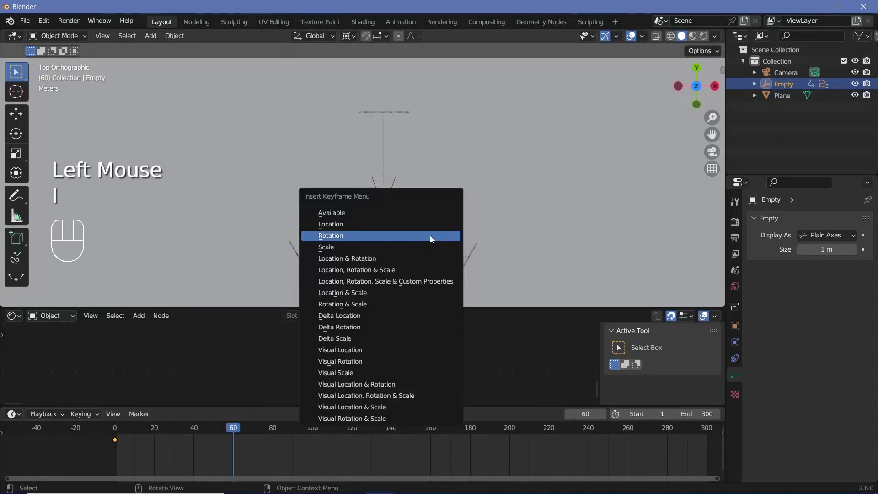
pyautogui.click(430, 235)
pyautogui.moveTo(430, 235); pyautogui.dragTo(412, 153, button='middle')
pyautogui.press('KP_0')
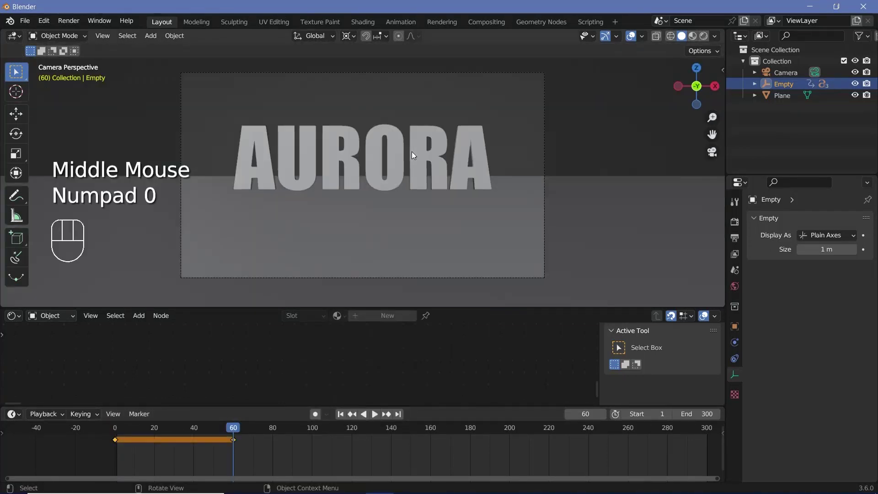
pyautogui.click(704, 36)
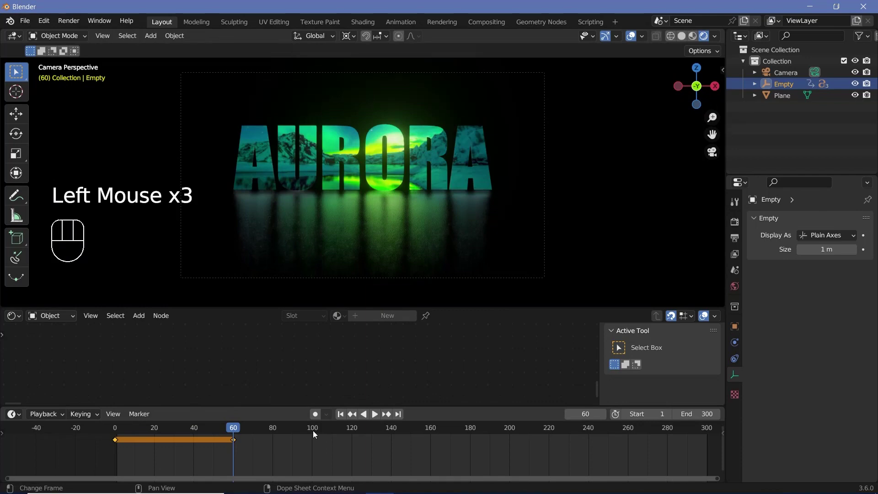
# - At frame 100 turn the Empty 180° on Z and key it, then hold that rotation at frame 160
pyautogui.click(314, 433)
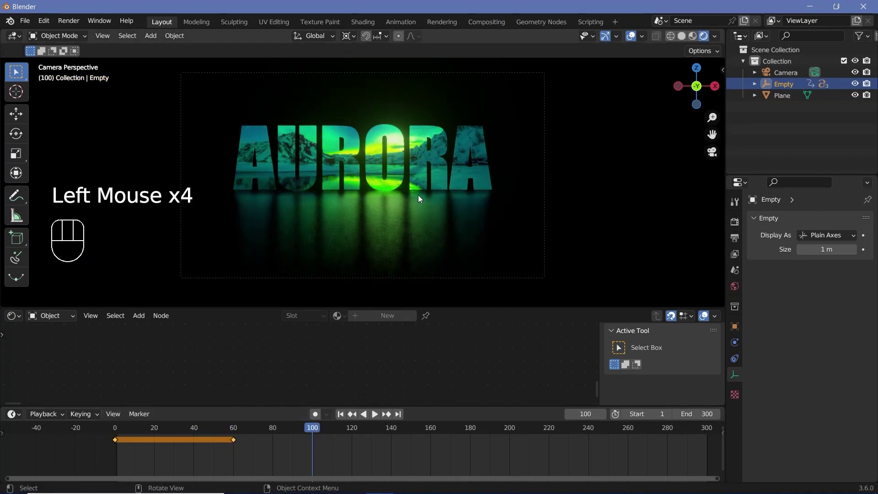
pyautogui.write('rz180')
pyautogui.press('Return')
pyautogui.press('i')
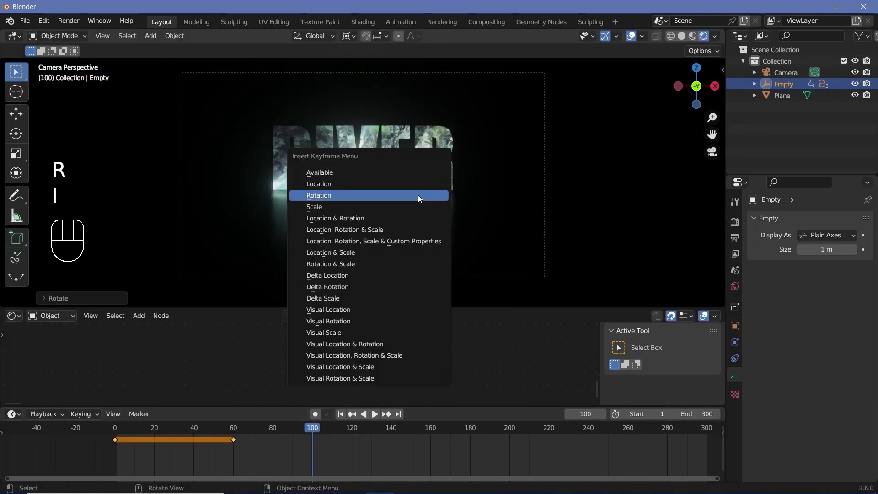
pyautogui.click(418, 195)
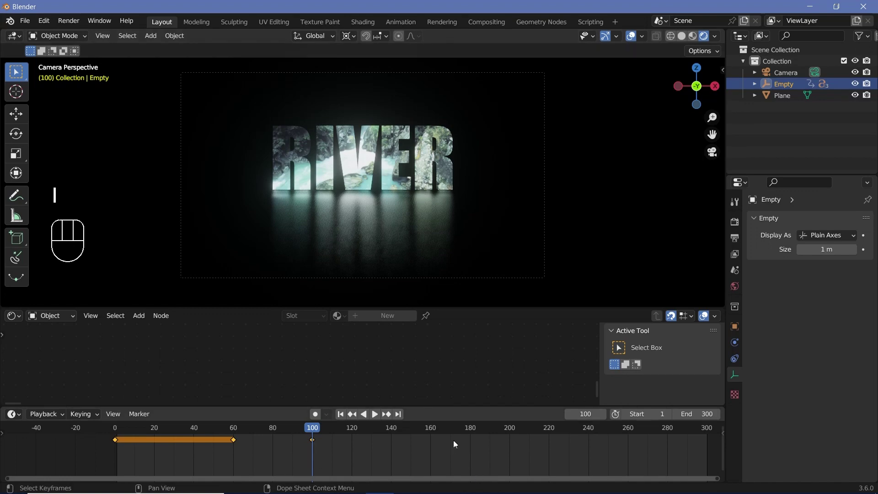
pyautogui.click(431, 433)
pyautogui.press('i')
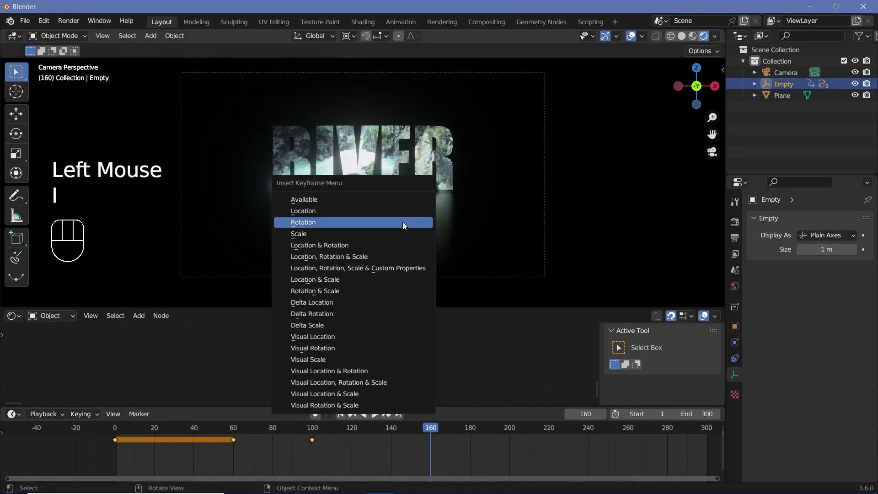
pyautogui.click(403, 168)
# - At frame 200 turn the Empty another 180° on Z and key it, then hold at frame 260
pyautogui.click(509, 427)
pyautogui.write('rz')
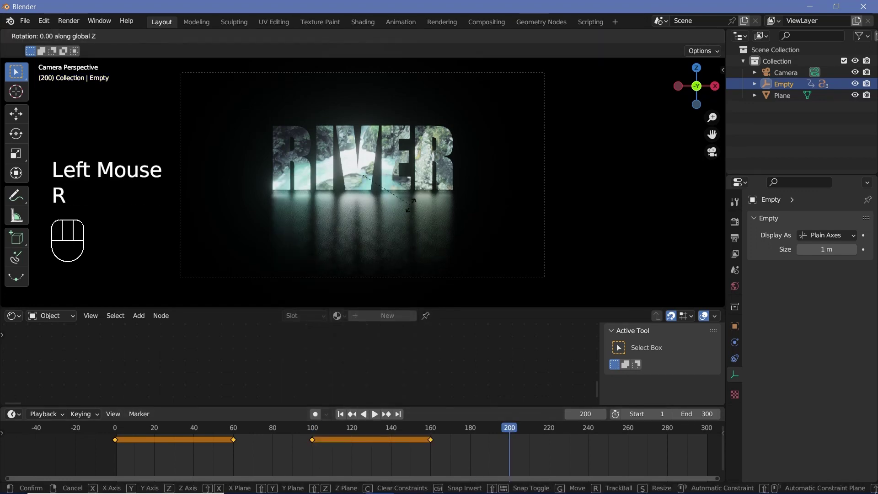
pyautogui.write('180')
pyautogui.press('Return')
pyautogui.press('i')
pyautogui.click(410, 205)
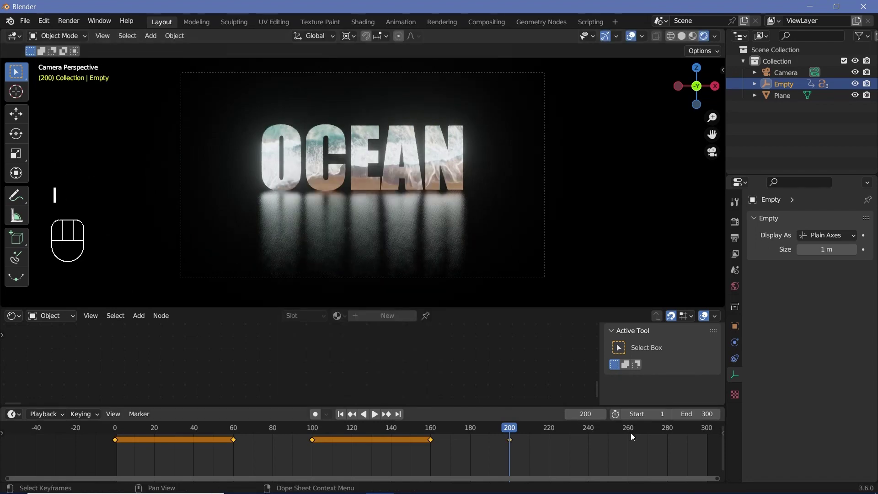
pyautogui.click(629, 433)
pyautogui.press('i')
pyautogui.click(373, 196)
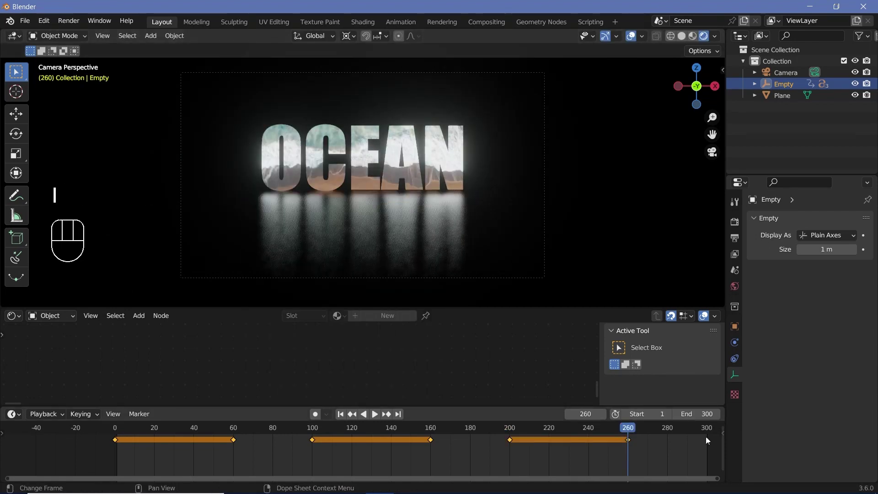
# - At frame 300 rotate the Empty so AURORA faces the camera and key its rotation
pyautogui.click(668, 433)
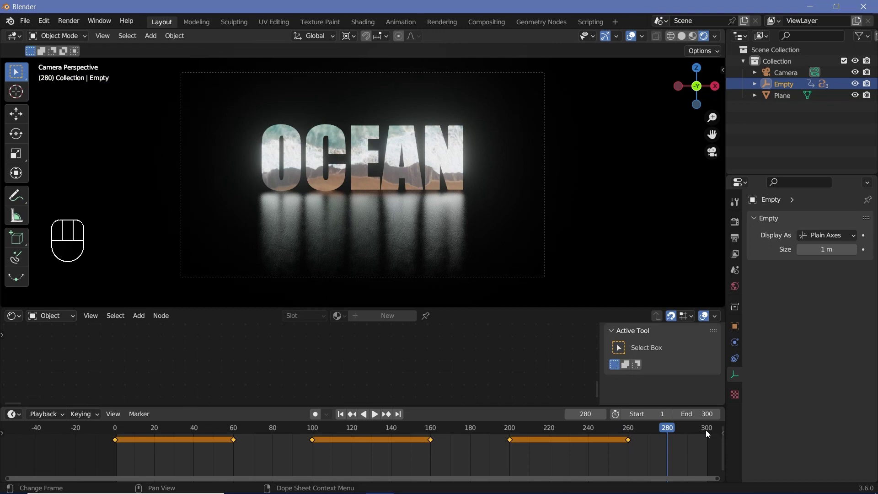
pyautogui.click(707, 430)
pyautogui.press('Right')
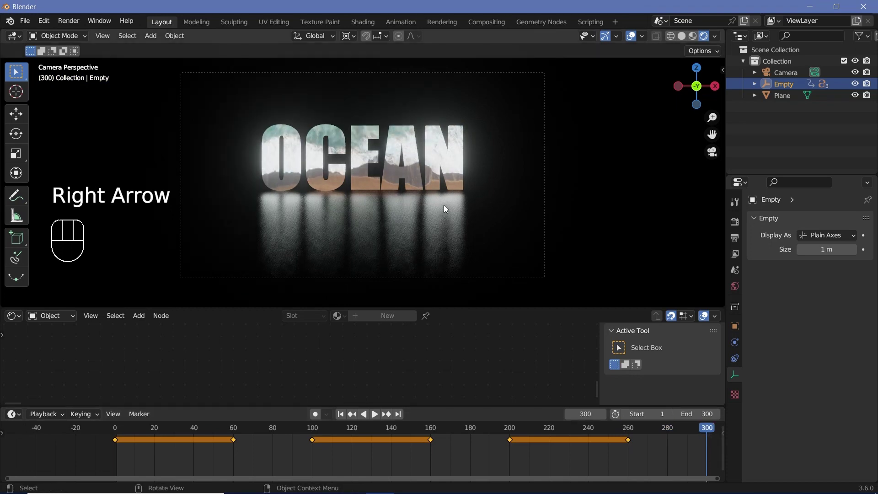
pyautogui.press('r')
pyautogui.press('i')
pyautogui.click(445, 204)
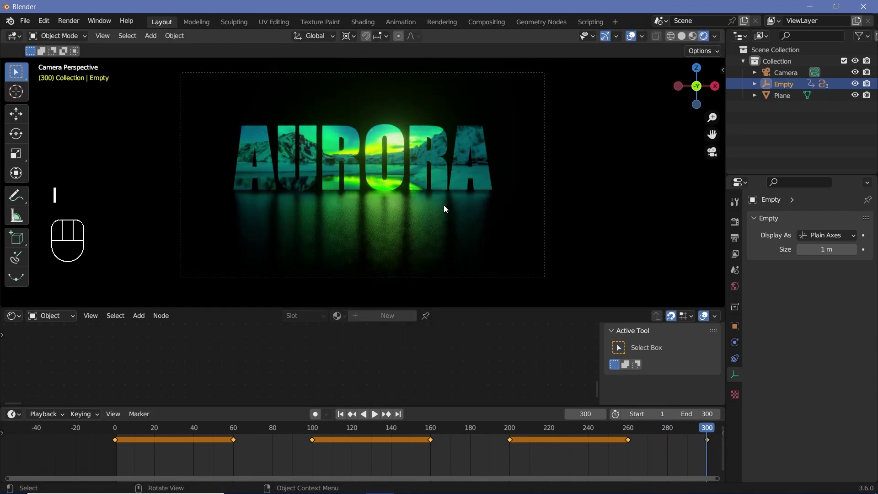
# - Play the animation from the start to check the word cycle
pyautogui.click(112, 444)
pyautogui.press('space')
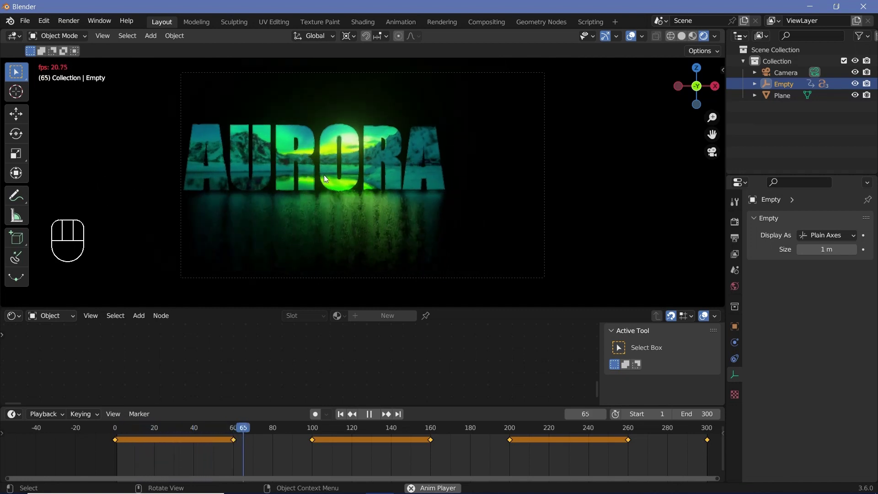
pyautogui.press('space')
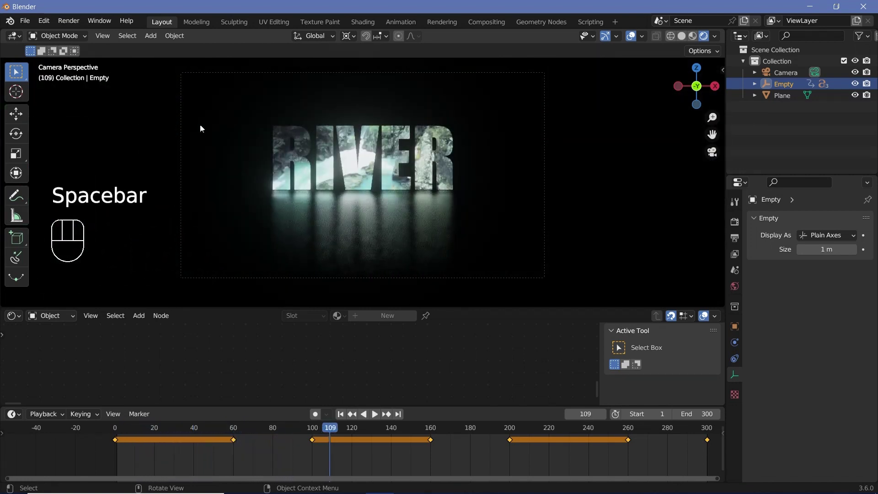
# - Switch the timeline to the Graph Editor showing only the Empty's Z Euler Rotation curve
pyautogui.click(12, 414)
pyautogui.click(165, 327)
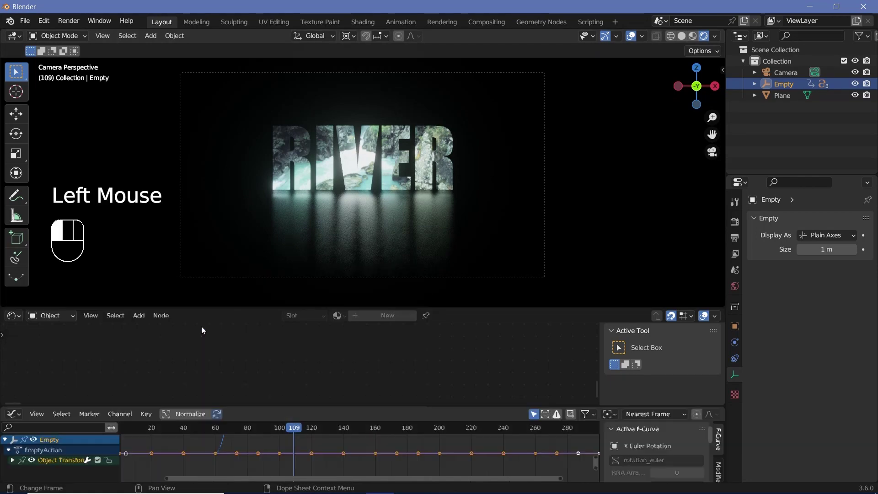
pyautogui.click(349, 409)
pyautogui.click(11, 379)
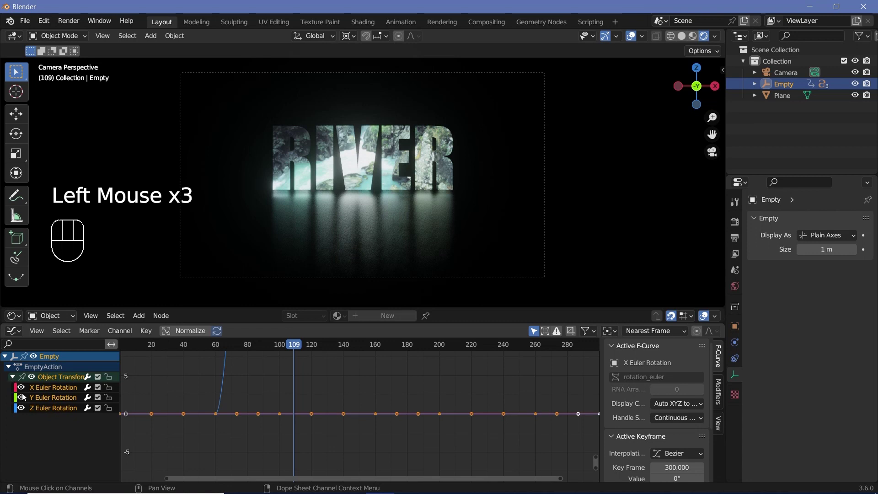
pyautogui.click(21, 387)
pyautogui.click(21, 398)
pyautogui.scroll(-3, 434, 392)
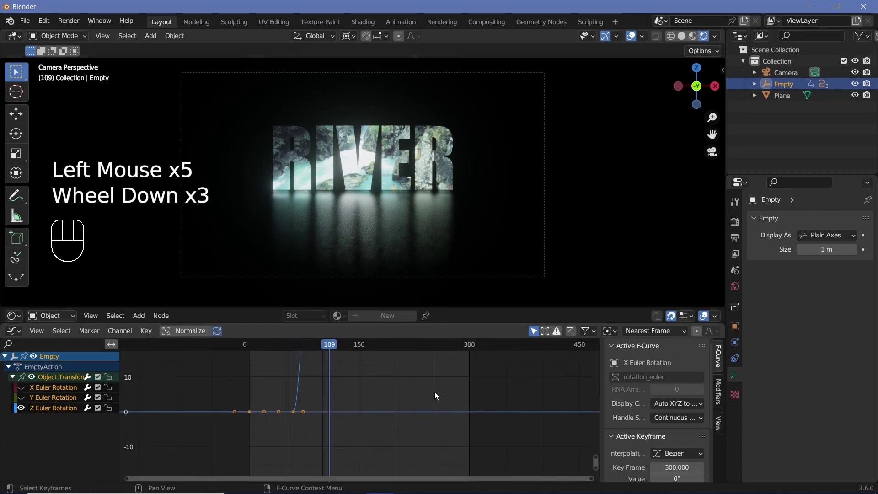
pyautogui.keyDown('ctrl'); pyautogui.moveTo(434, 391); pyautogui.dragTo(275, 413, button='middle'); pyautogui.keyUp('ctrl')
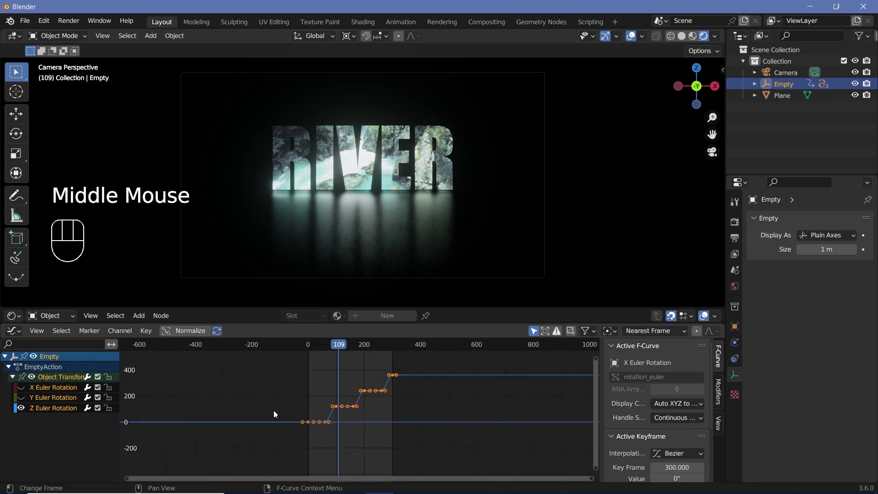
# - Scale the rotation keyframe handles about Individual Centers to stretch the easing
pyautogui.click(608, 329)
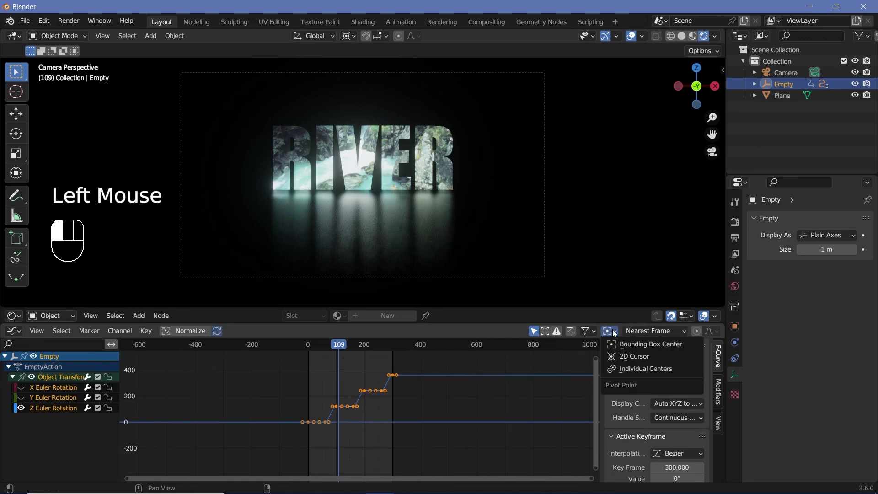
pyautogui.click(633, 368)
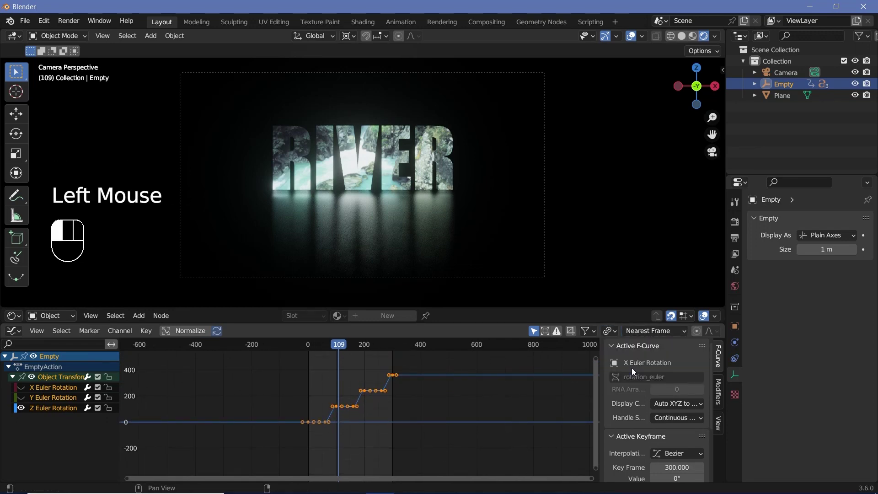
pyautogui.press('s')
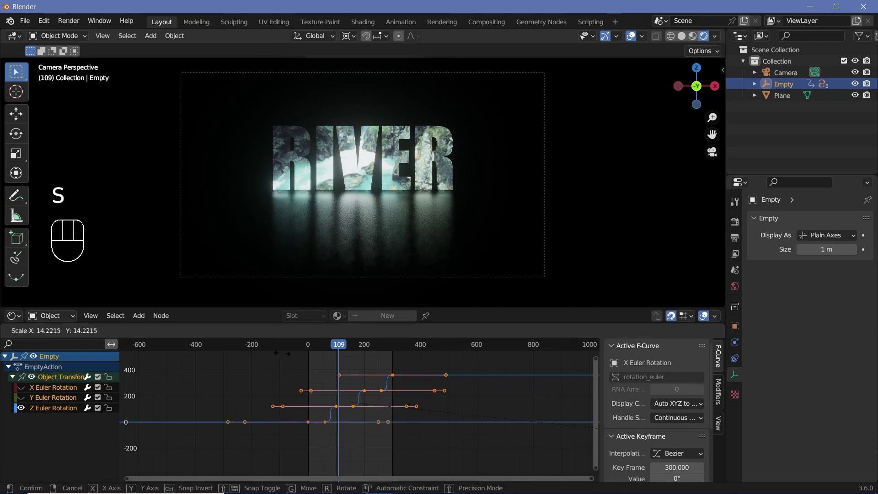
pyautogui.click(314, 366)
# - Play back the eased animation and scrub to frame 256 showing OCEAN
pyautogui.click(325, 346)
pyautogui.press('space')
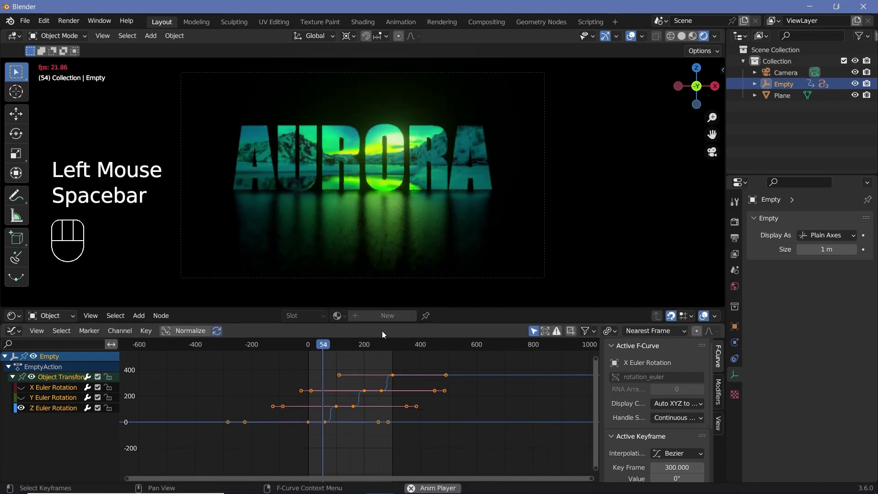
pyautogui.press('space')
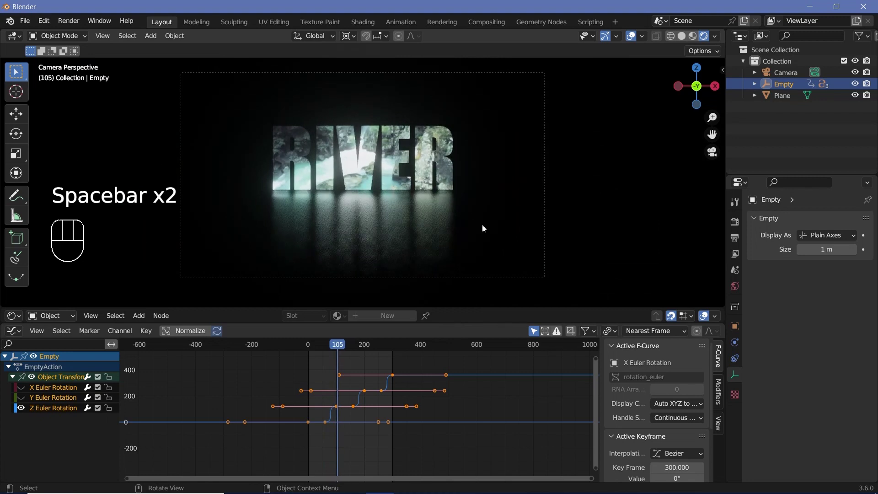
pyautogui.press('space')
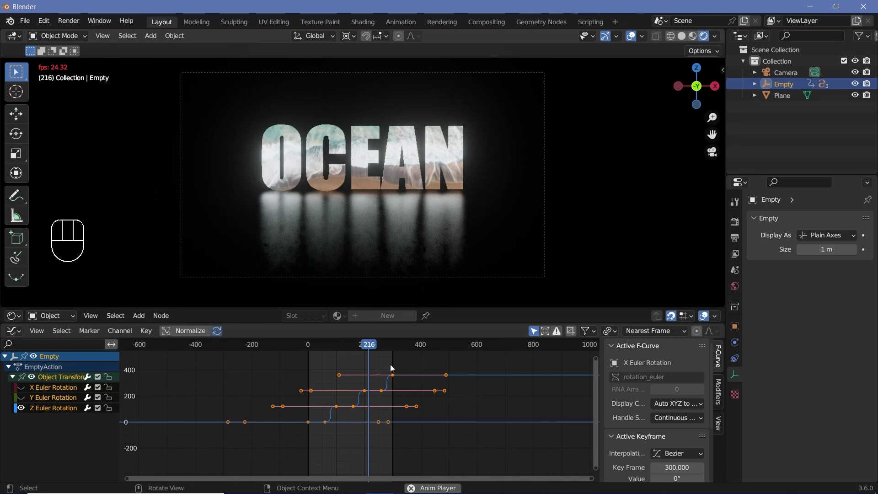
pyautogui.press('space')
pyautogui.moveTo(377, 349); pyautogui.dragTo(380, 349)
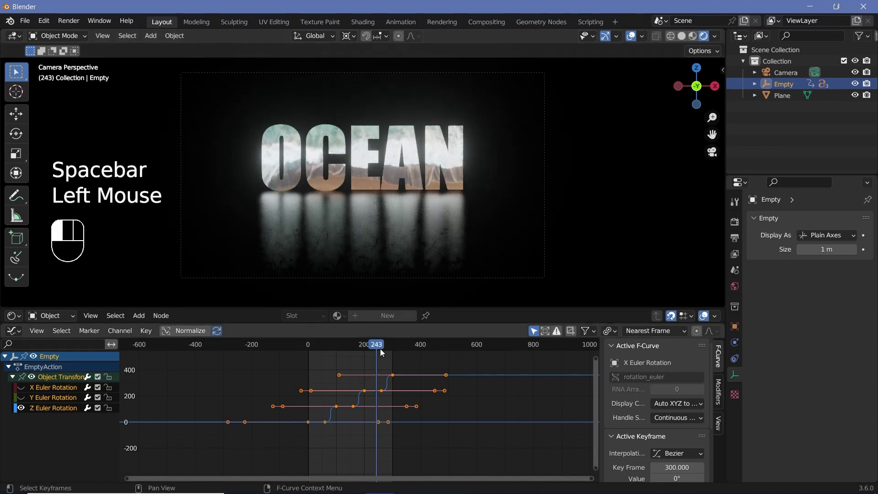
# - Enable Motion Blur in Render Properties with a Shutter of 0.3
pyautogui.click(736, 224)
pyautogui.click(755, 376)
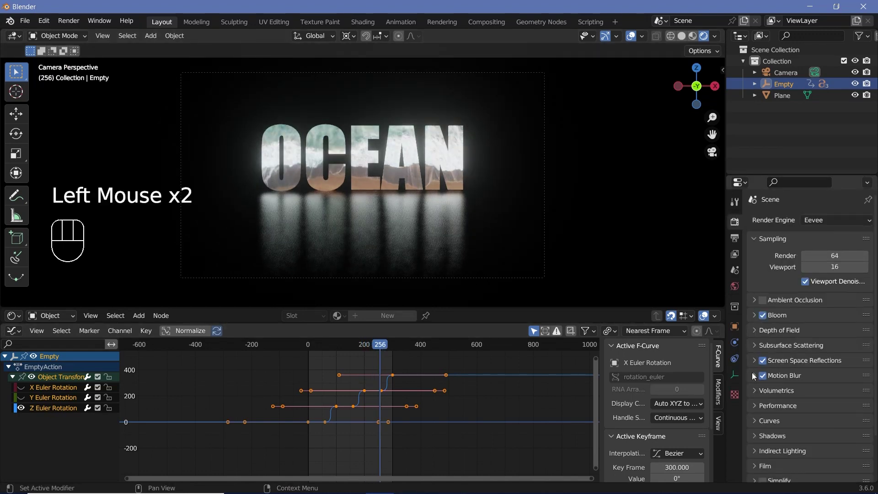
pyautogui.click(754, 376)
pyautogui.click(819, 405)
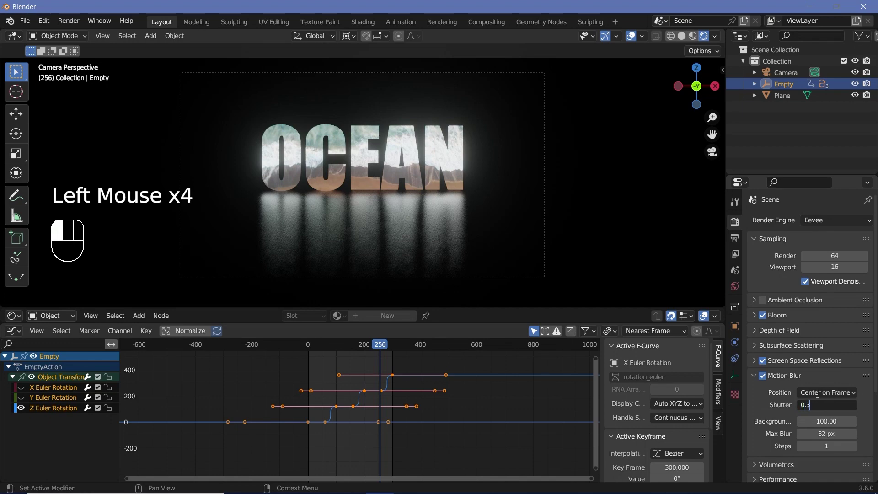
# - Preview the motion blur in playback, then settle on frame 281
pyautogui.press('space')
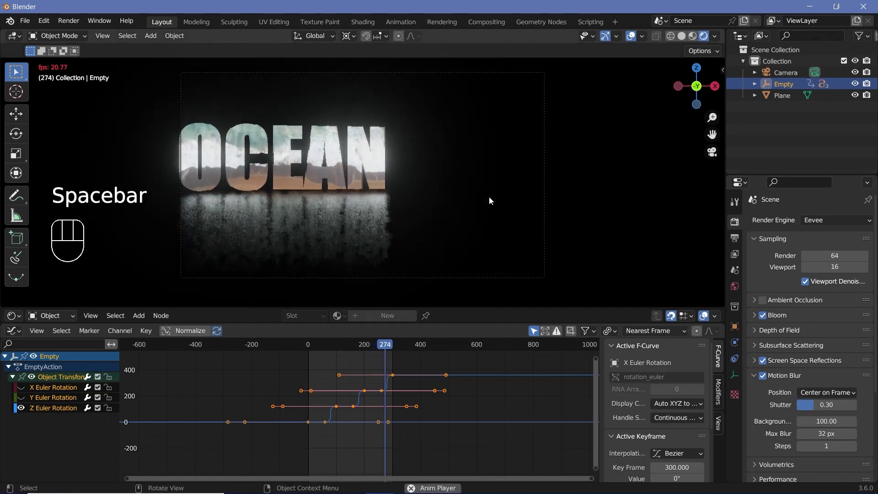
pyautogui.press('space')
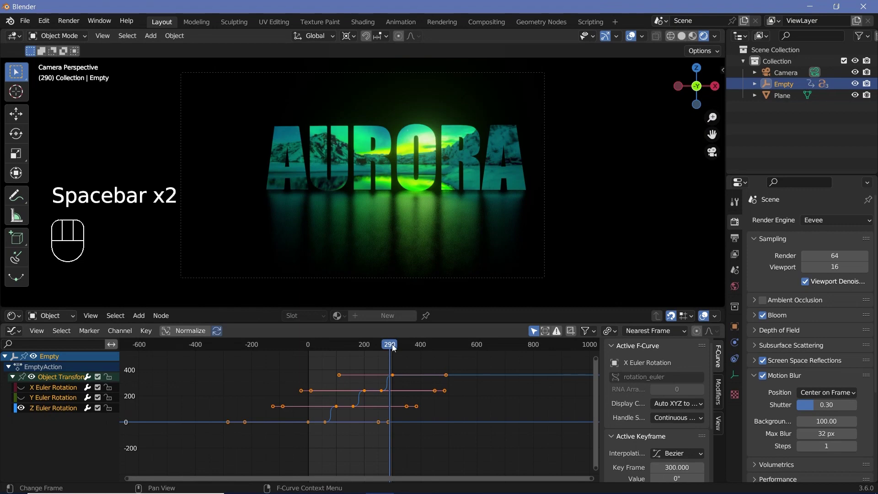
pyautogui.moveTo(391, 347); pyautogui.dragTo(388, 349)
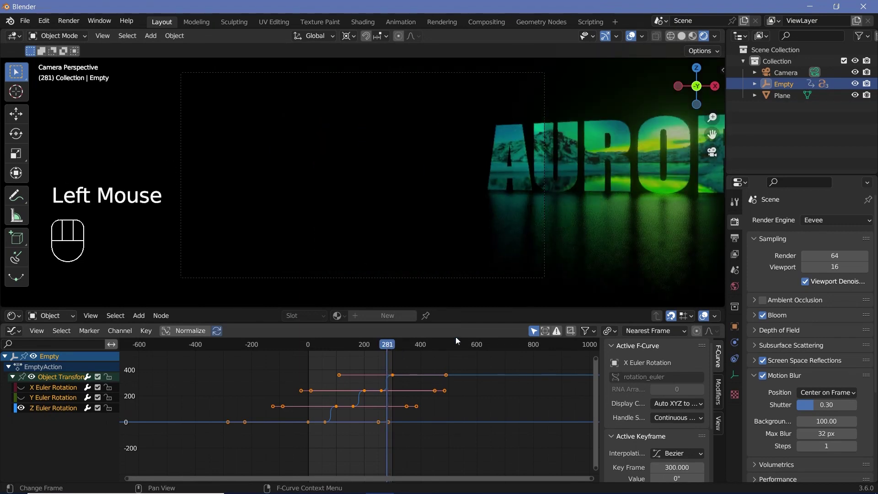
pyautogui.scroll(2, 405, 369)
pyautogui.scroll(5, 262, 384)
pyautogui.moveTo(405, 369); pyautogui.dragTo(260, 381, button='middle')
pyautogui.scroll(2, 260, 382)
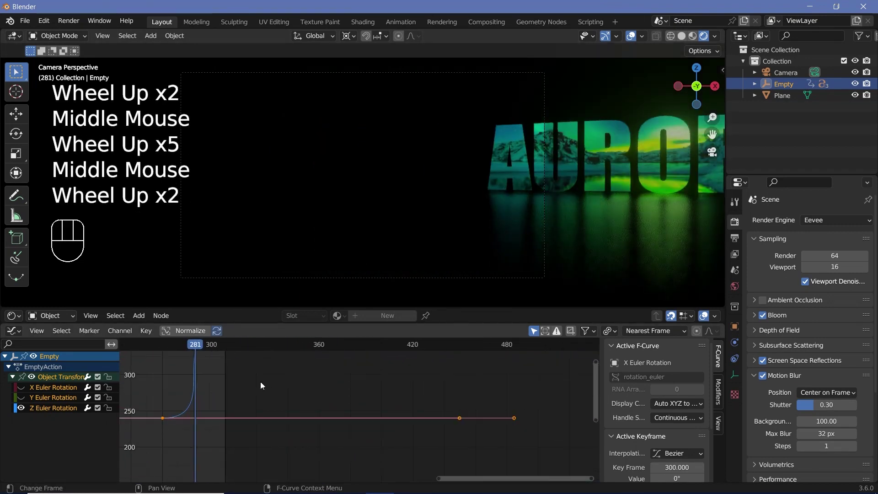
pyautogui.press('Left')
pyautogui.press('Right')
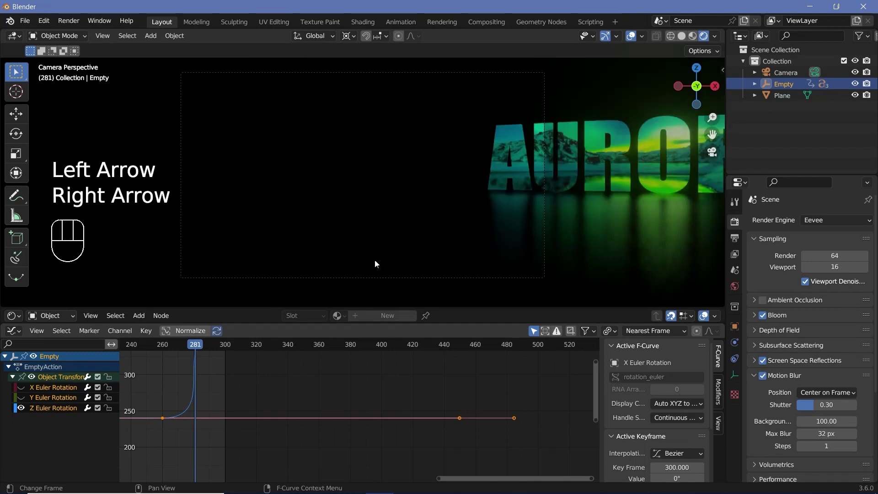
# - Test-render frame 281 to check the blur, close the render, and resume playback
pyautogui.click(69, 21)
pyautogui.click(91, 31)
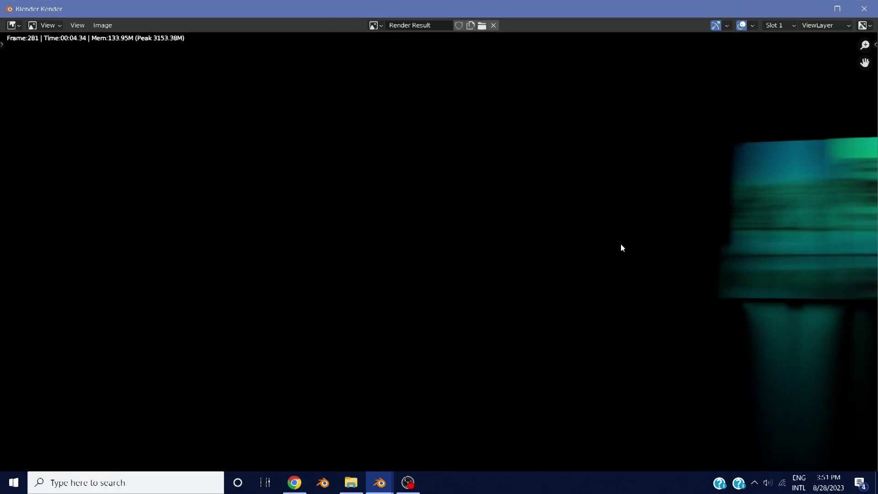
pyautogui.scroll(2, 668, 229)
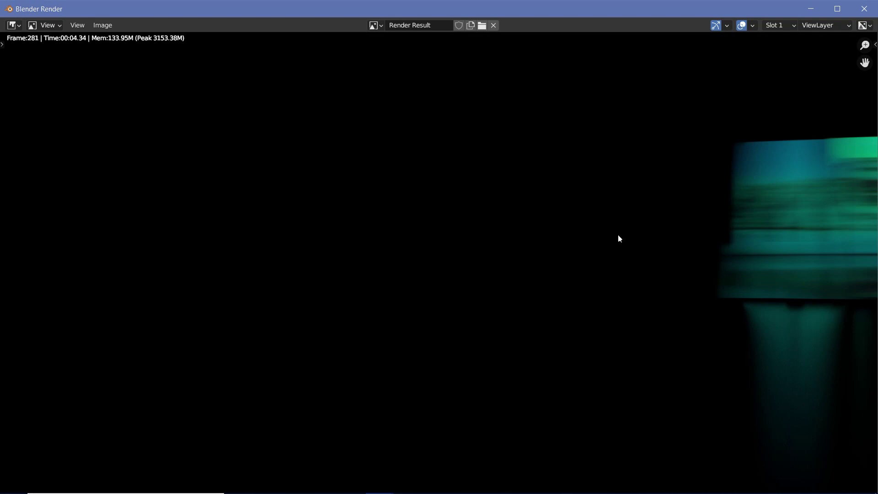
pyautogui.press('Escape')
pyautogui.press('space')
pyautogui.press('space')
pyautogui.press('space')
pyautogui.press('space')
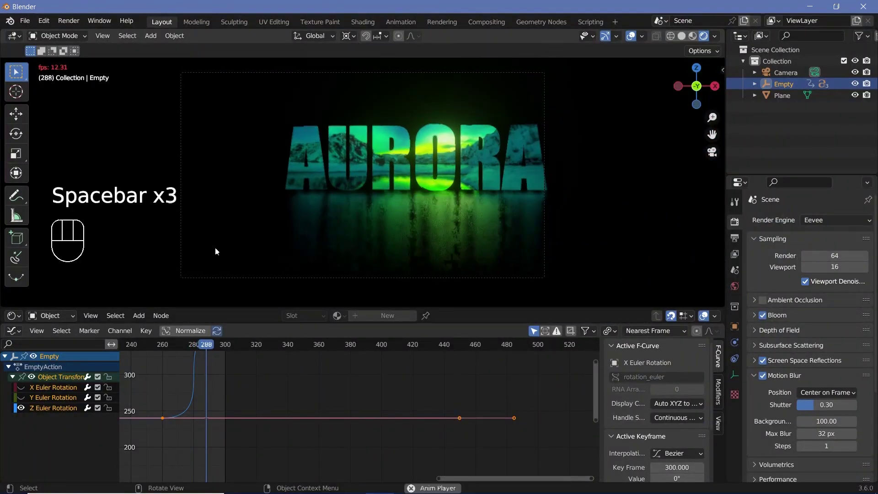
# - Start Render Animation for the full rotating-words sequence
pyautogui.click(69, 21)
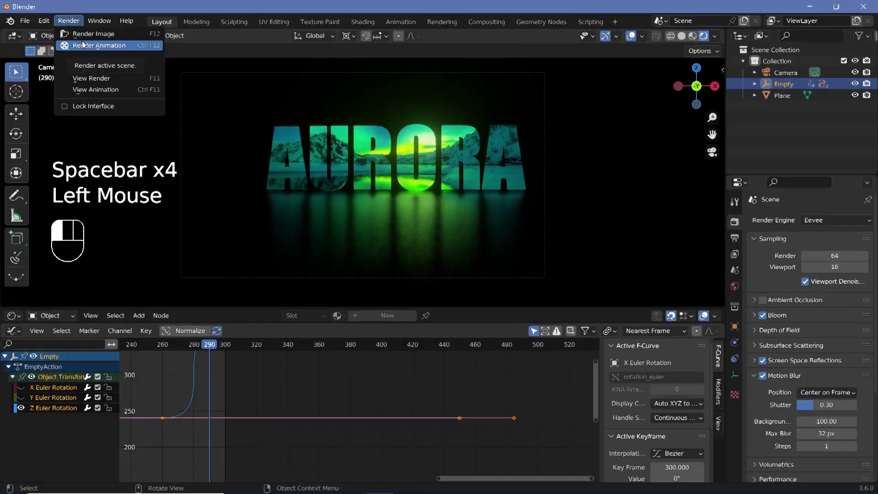